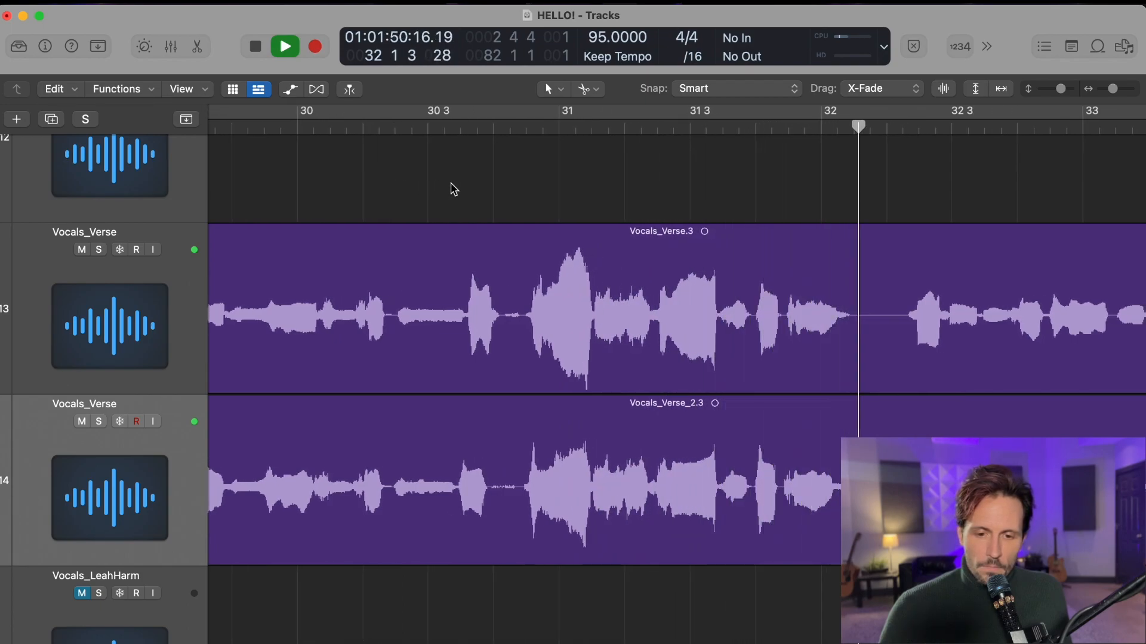
Stop playback and move the playhead to the start of bar 28, ahead of the verse vocal regions
{"action": "key", "text": "space"}
{"action": "scroll", "coordinate": [448, 188], "scroll_direction": "left", "scroll_amount": 6}
{"action": "scroll", "coordinate": [448, 188], "scroll_direction": "left", "scroll_amount": 4}
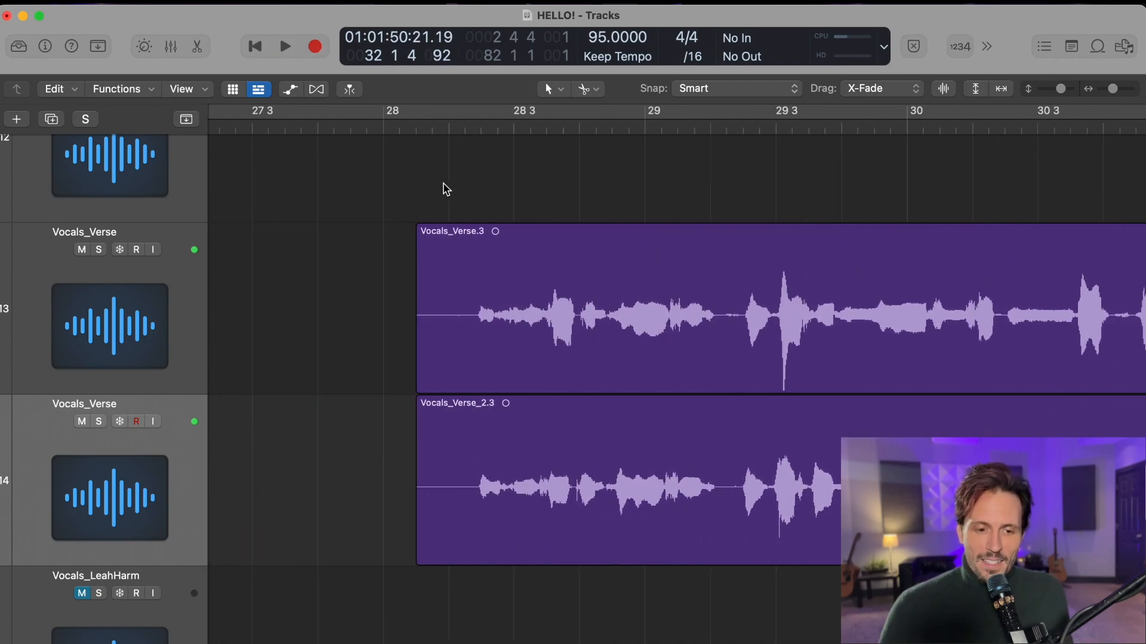
{"action": "left_click", "coordinate": [388, 126]}
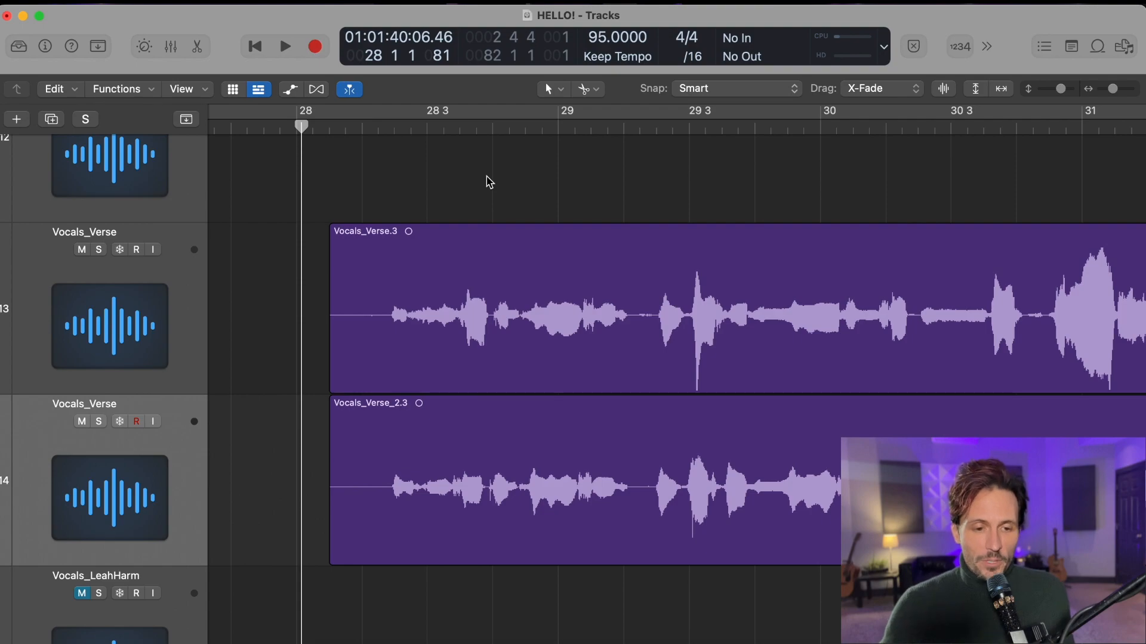
Show the Flex controls and enable Flex on both Vocals_Verse tracks
{"action": "left_click", "coordinate": [317, 90]}
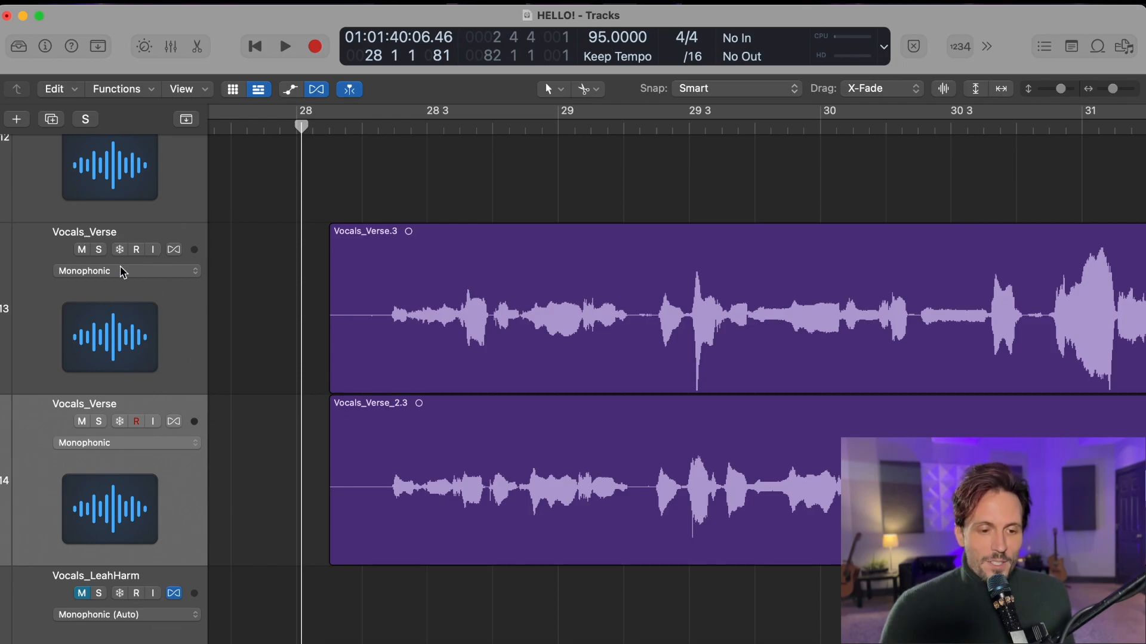
{"action": "left_click", "coordinate": [175, 251]}
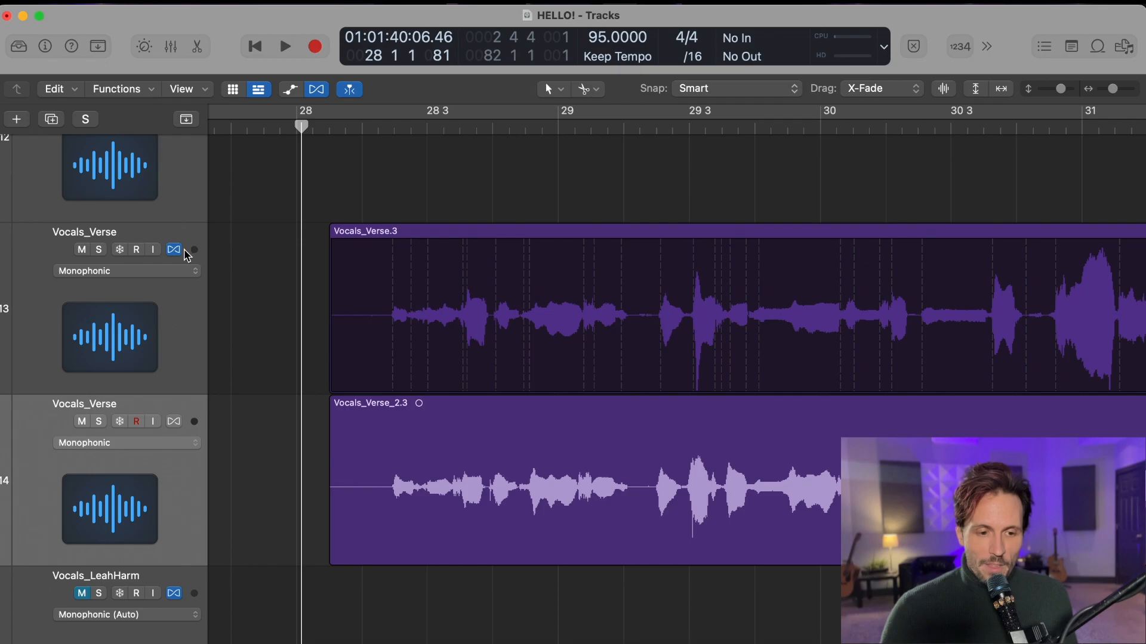
{"action": "left_click", "coordinate": [174, 423]}
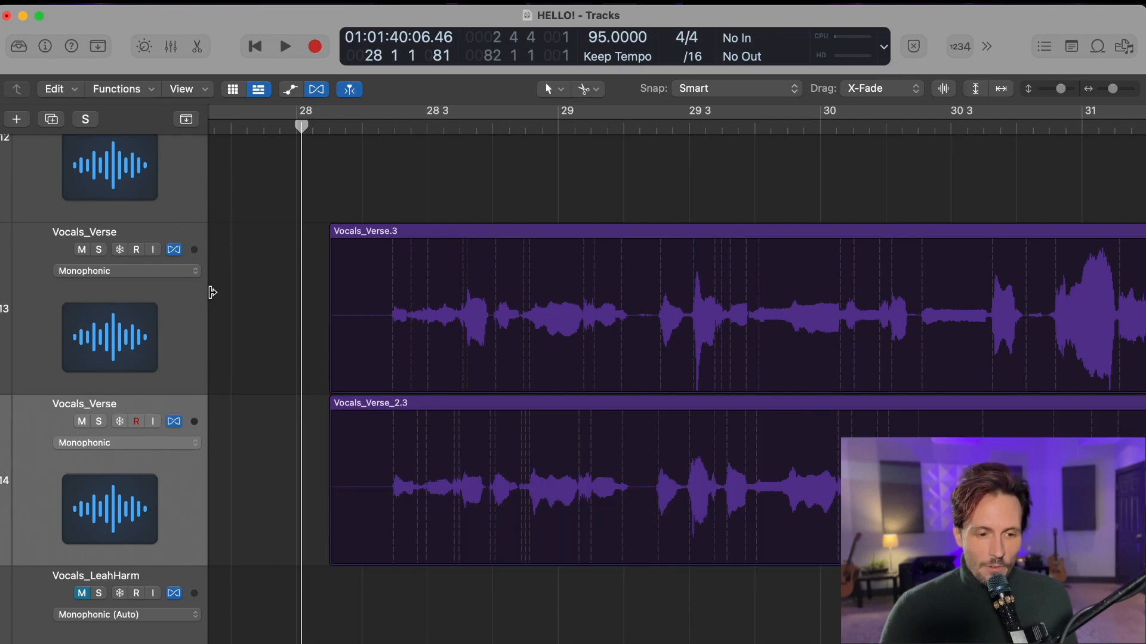
Select the upper Vocals_Verse track and choose Flex Time - Monophonic as its Flex mode
{"action": "left_click", "coordinate": [161, 349]}
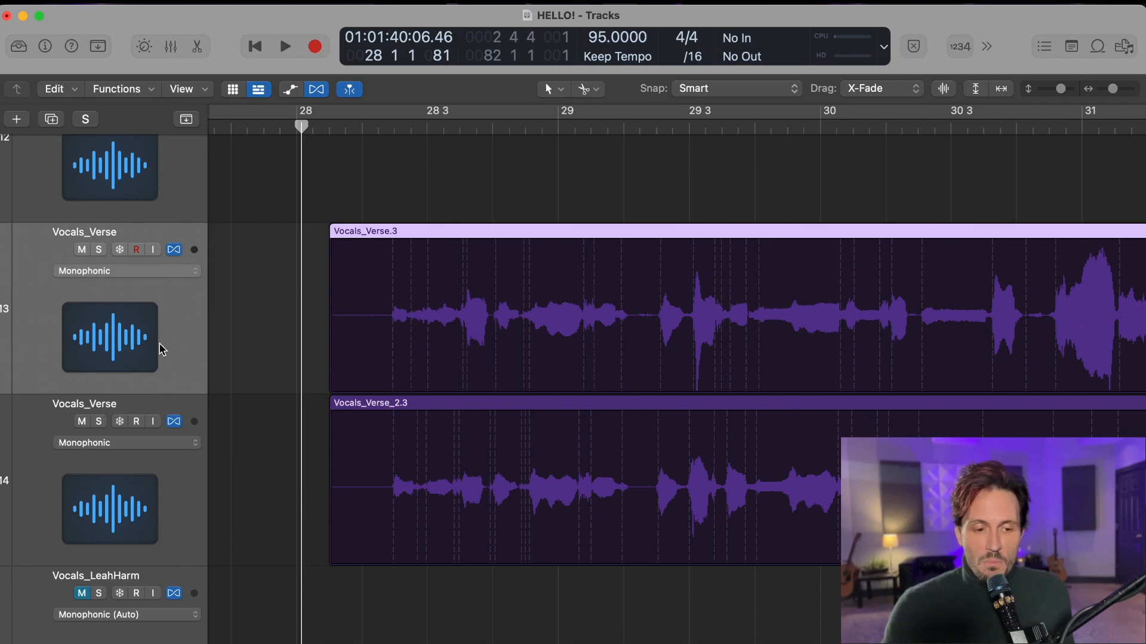
{"action": "left_click", "coordinate": [94, 273]}
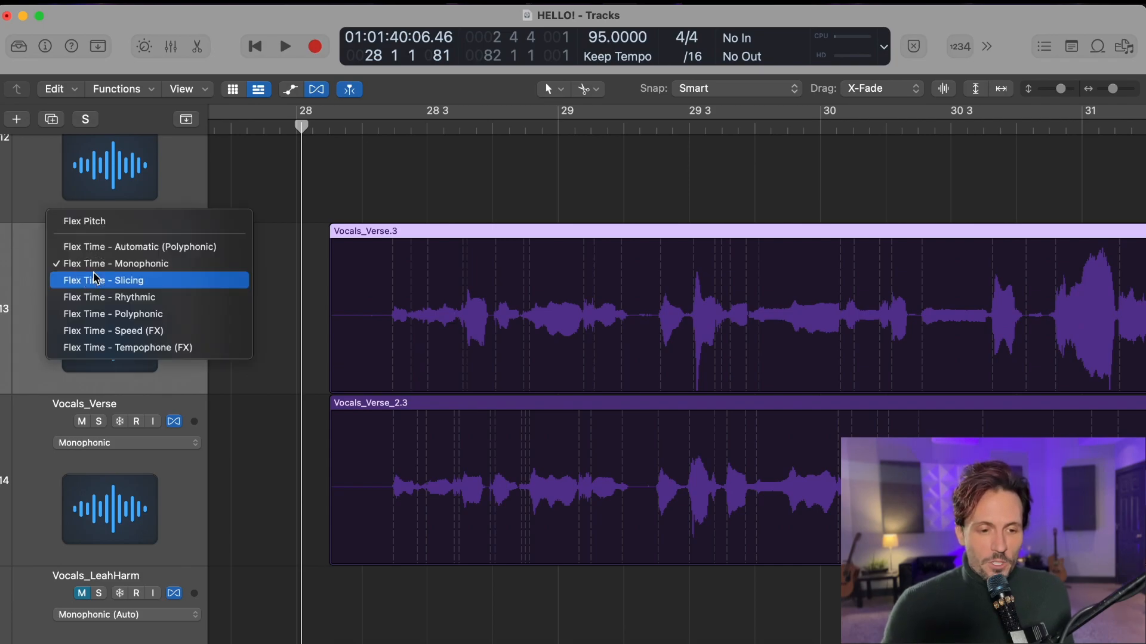
{"action": "left_click", "coordinate": [157, 270]}
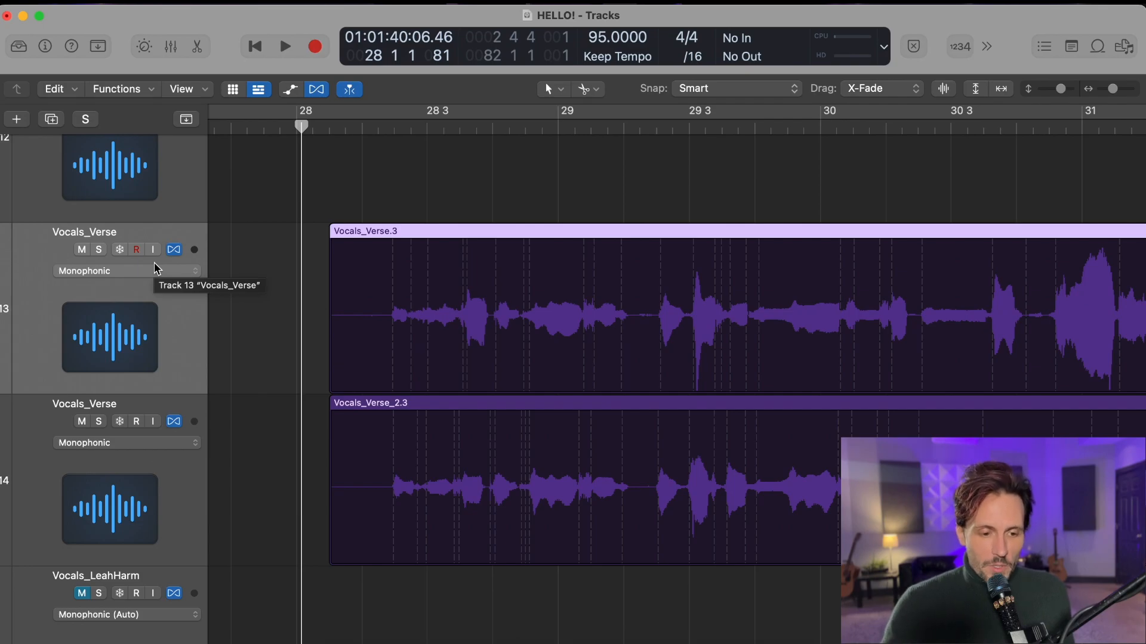
Try retiming words in the upper take by adding and moving several flex markers across bars 28 and 29
{"action": "scroll", "coordinate": [439, 180], "scroll_direction": "up", "scroll_amount": 2}
{"action": "scroll", "coordinate": [440, 180], "scroll_direction": "right", "scroll_amount": 1}
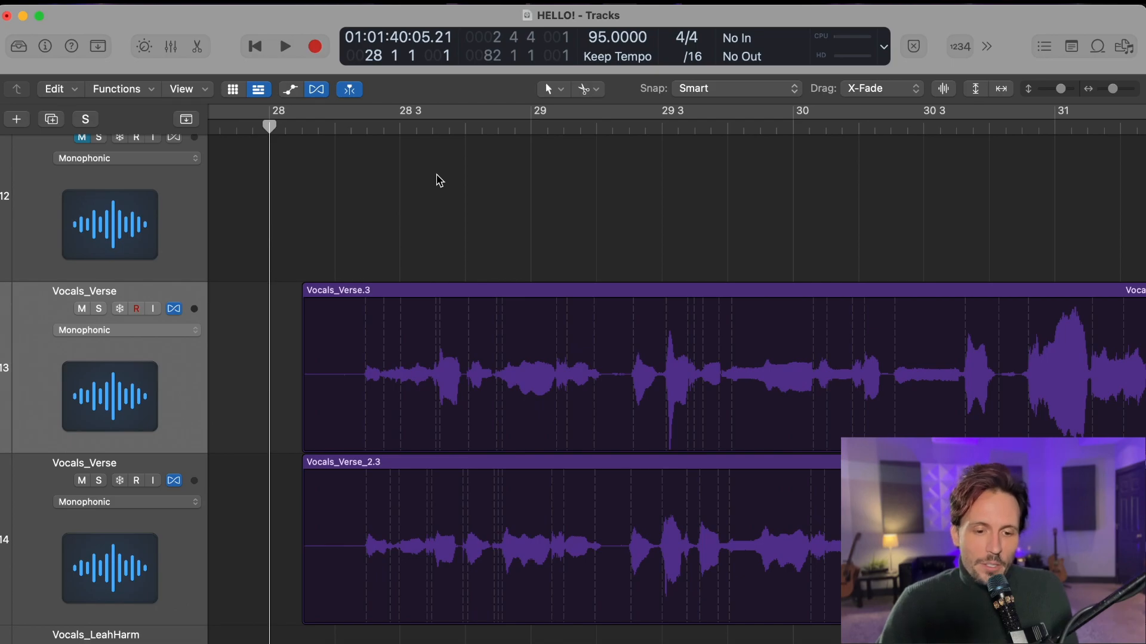
{"action": "scroll", "coordinate": [478, 243], "scroll_direction": "up", "scroll_amount": 3}
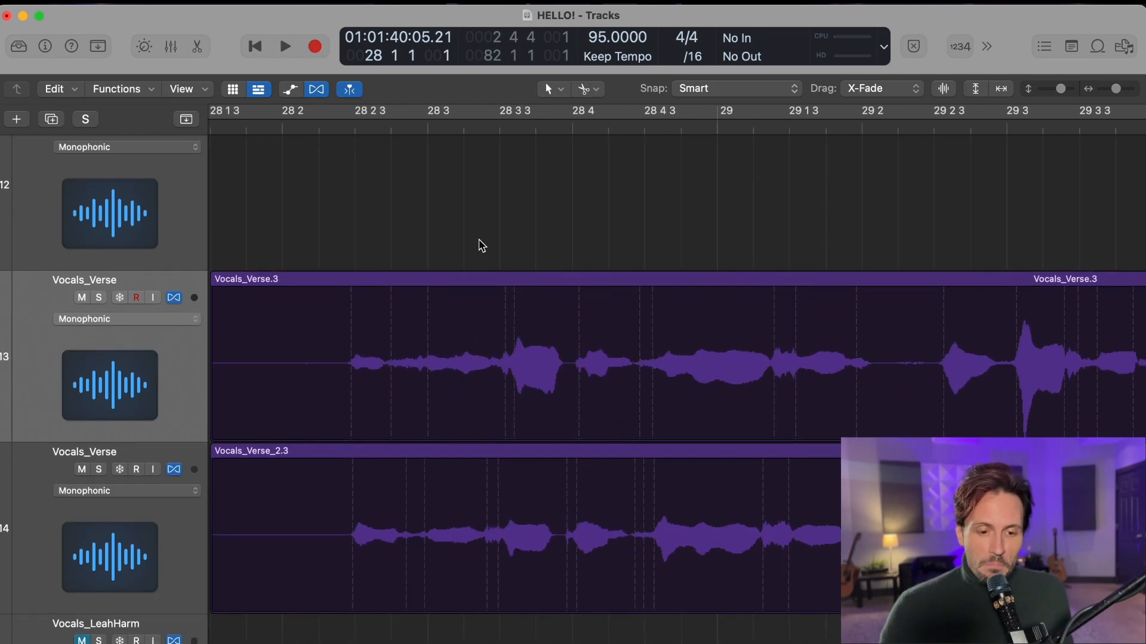
{"action": "left_click", "coordinate": [322, 304]}
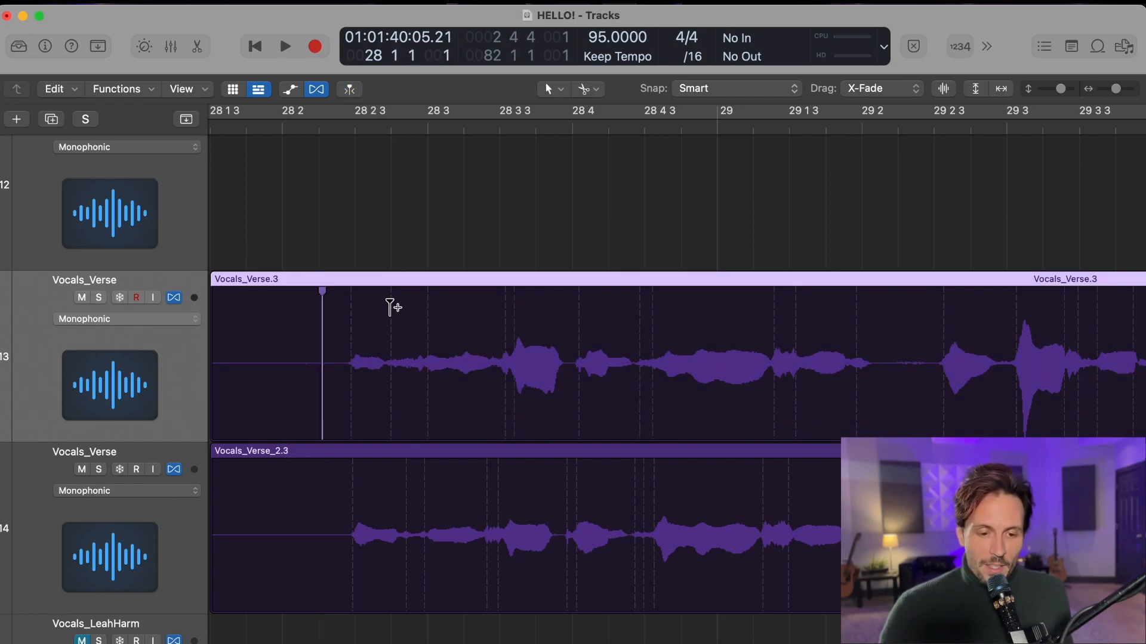
{"action": "mouse_move", "coordinate": [321, 302]}
{"action": "left_mouse_down"}
{"action": "mouse_move", "coordinate": [391, 294]}
{"action": "mouse_move", "coordinate": [319, 294]}
{"action": "left_mouse_up"}
{"action": "mouse_move", "coordinate": [485, 324]}
{"action": "left_mouse_down"}
{"action": "mouse_move", "coordinate": [493, 306]}
{"action": "mouse_move", "coordinate": [561, 299]}
{"action": "left_mouse_up"}
{"action": "mouse_move", "coordinate": [716, 350]}
{"action": "left_mouse_down"}
{"action": "mouse_move", "coordinate": [791, 337]}
{"action": "mouse_move", "coordinate": [665, 334]}
{"action": "left_mouse_up"}
{"action": "left_click_drag", "start_coordinate": [478, 333], "coordinate": [390, 339]}
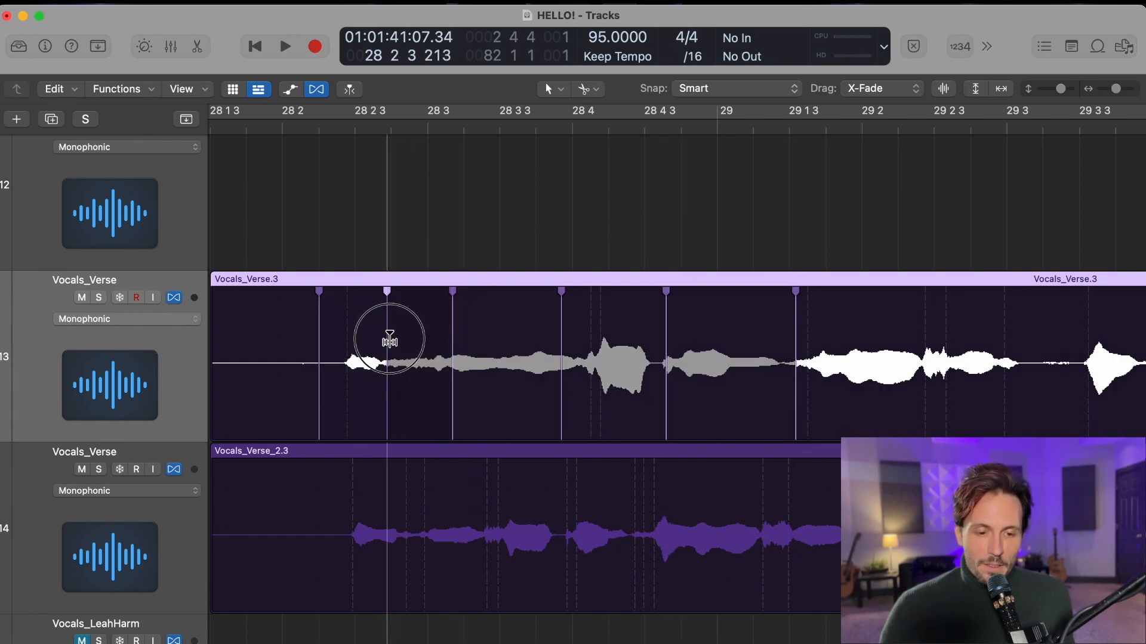
{"action": "scroll", "coordinate": [665, 332], "scroll_direction": "right", "scroll_amount": 2}
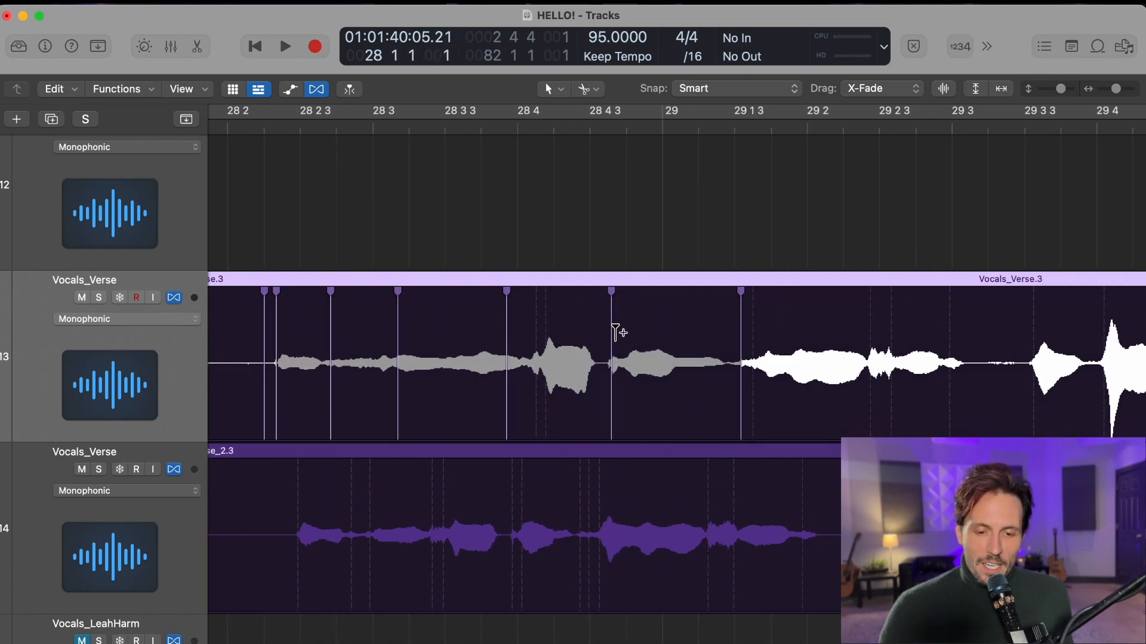
{"action": "scroll", "coordinate": [608, 330], "scroll_direction": "left", "scroll_amount": 4}
{"action": "scroll", "coordinate": [601, 325], "scroll_direction": "down", "scroll_amount": 2}
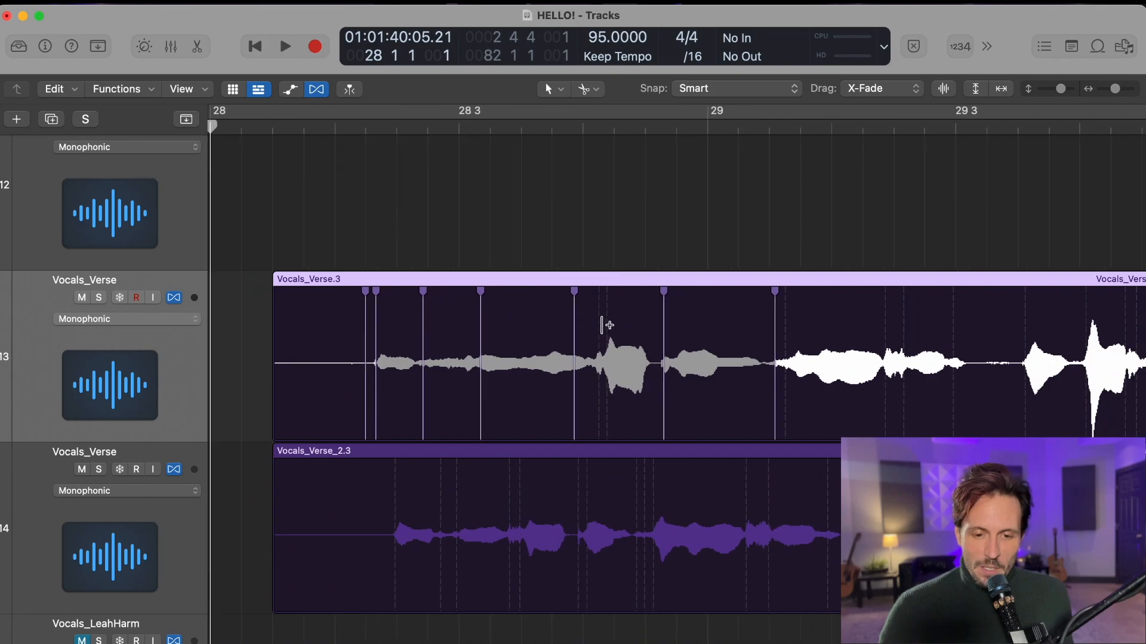
{"action": "scroll", "coordinate": [601, 325], "scroll_direction": "right", "scroll_amount": 2}
Undo all the trial flex edits on the upper take
{"action": "key", "text": "super+z"}
{"action": "key", "text": "super+z"}
{"action": "key", "text": "super+z"}
{"action": "key", "text": "super+z"}
{"action": "key", "text": "super+z"}
{"action": "key", "text": "super+z"}
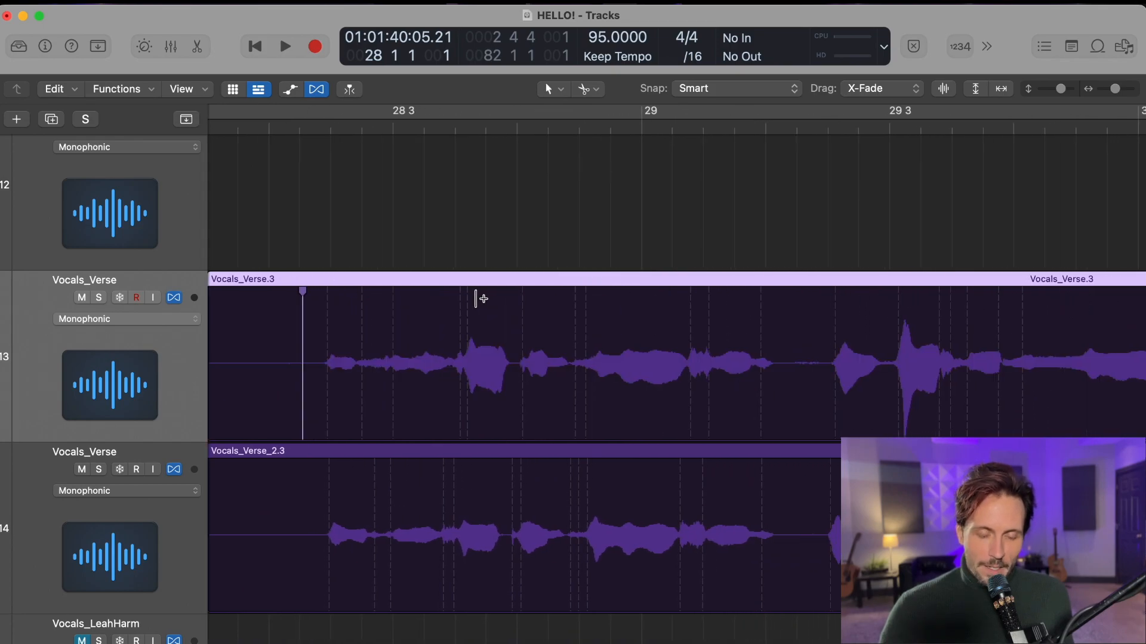
{"action": "key", "text": "super+z"}
Add four flex markers to the upper take between 28 2 3 and 28 4 without moving them
{"action": "scroll", "coordinate": [476, 299], "scroll_direction": "up", "scroll_amount": 2}
{"action": "scroll", "coordinate": [463, 271], "scroll_direction": "left", "scroll_amount": 2}
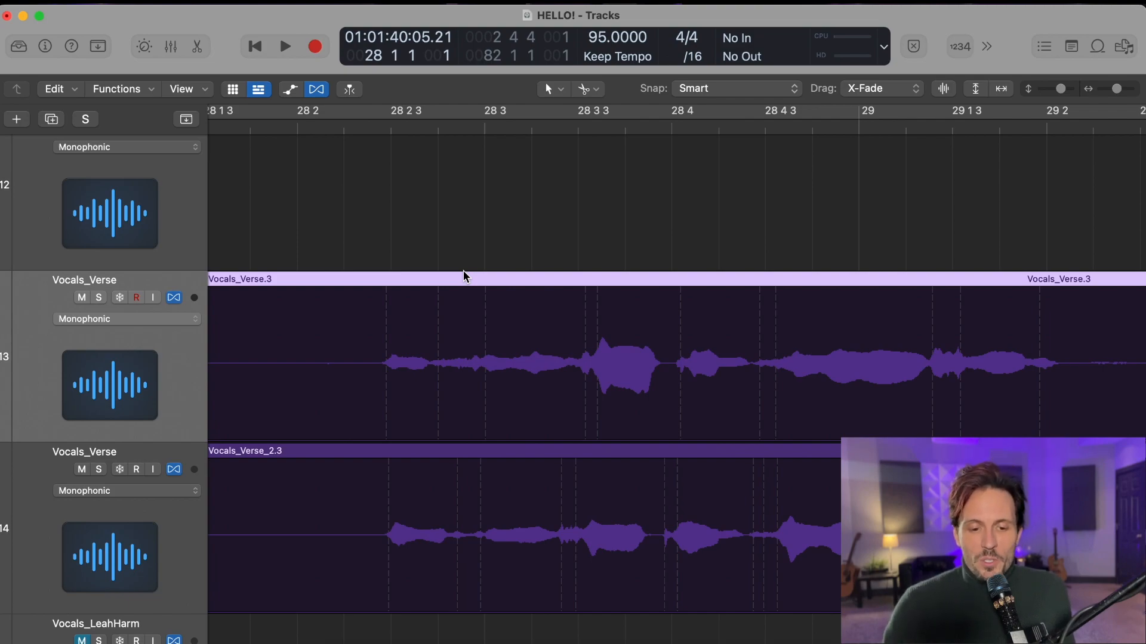
{"action": "left_click", "coordinate": [410, 329]}
{"action": "left_click", "coordinate": [621, 328]}
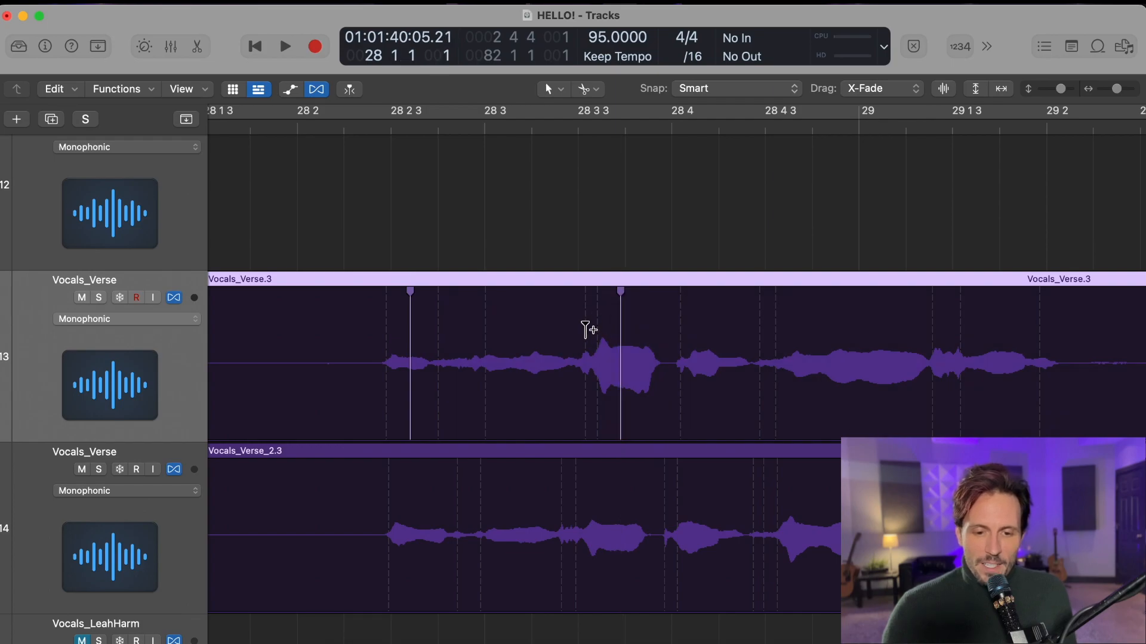
{"action": "left_click", "coordinate": [503, 330]}
{"action": "left_click", "coordinate": [386, 330]}
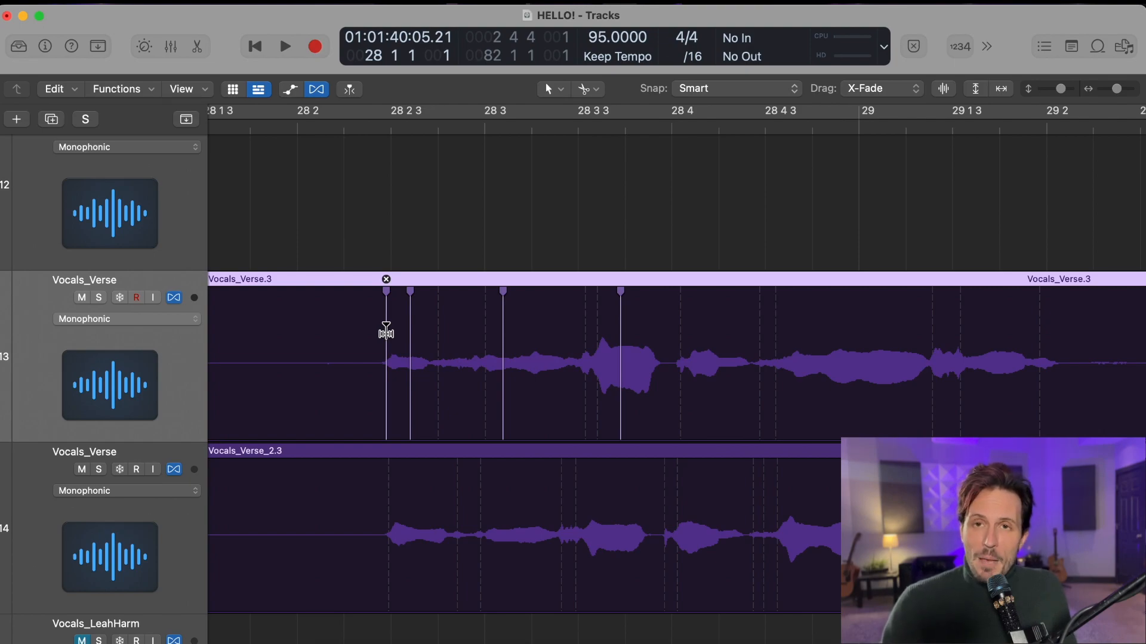
Delete the flex markers just added to the upper take
{"action": "double_click", "coordinate": [621, 295]}
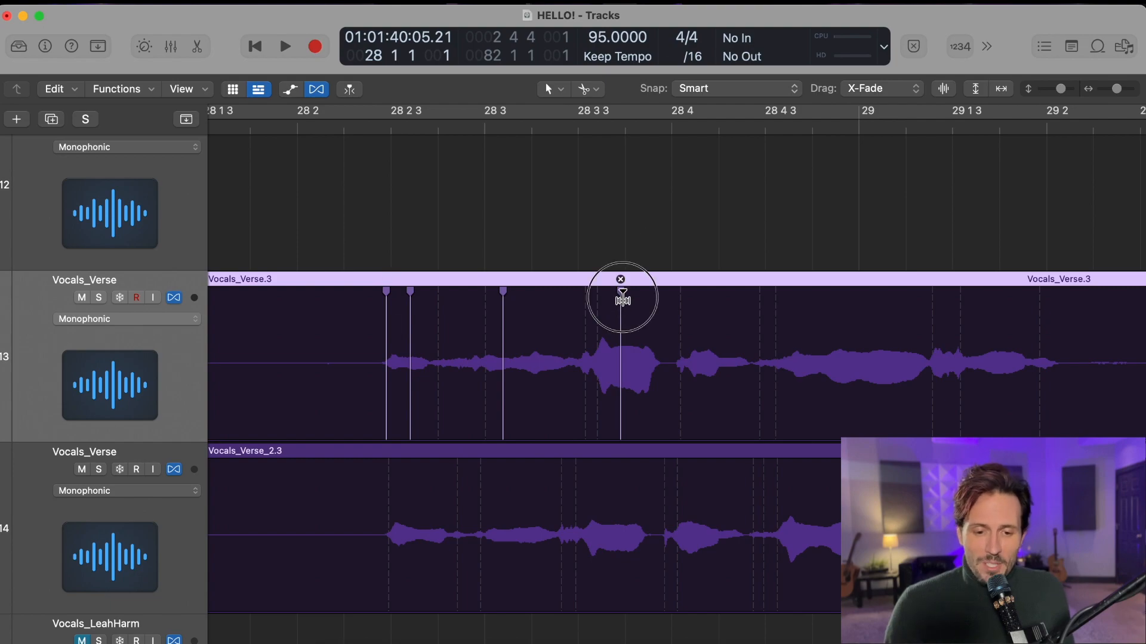
{"action": "double_click", "coordinate": [505, 298]}
{"action": "double_click", "coordinate": [386, 316]}
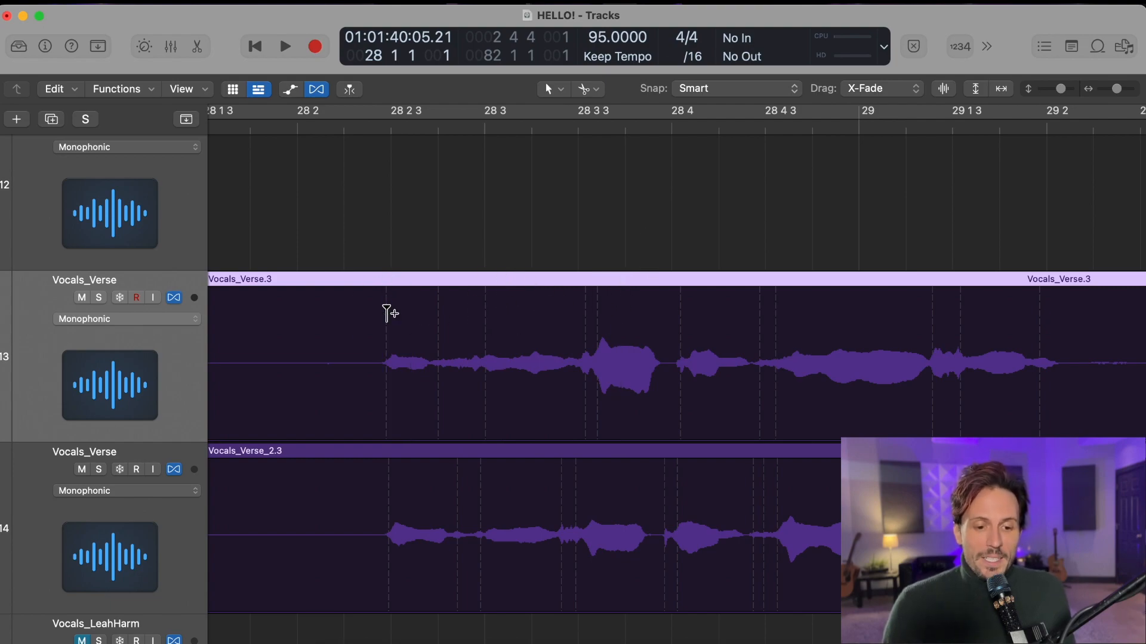
Mute the lower Vocals_Verse track and shift the upper take's first phrase slightly later, keeping the flex marker in the silence before it
{"action": "left_click", "coordinate": [82, 469]}
{"action": "scroll", "coordinate": [482, 255], "scroll_direction": "up", "scroll_amount": 3}
{"action": "scroll", "coordinate": [484, 257], "scroll_direction": "right", "scroll_amount": 2}
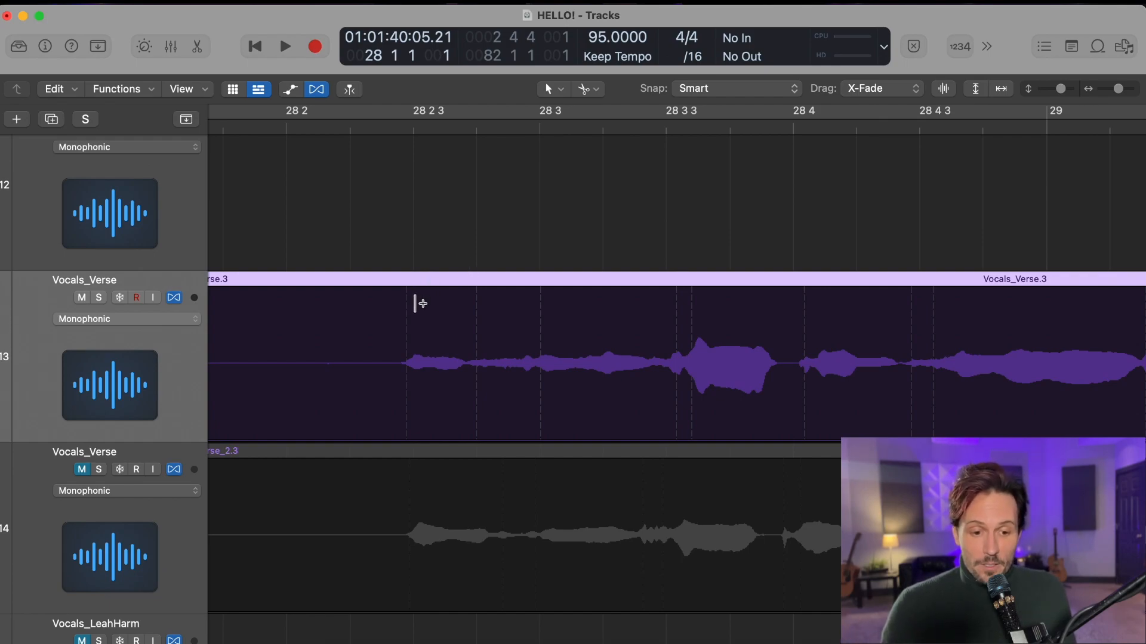
{"action": "left_click_drag", "start_coordinate": [405, 299], "coordinate": [414, 301]}
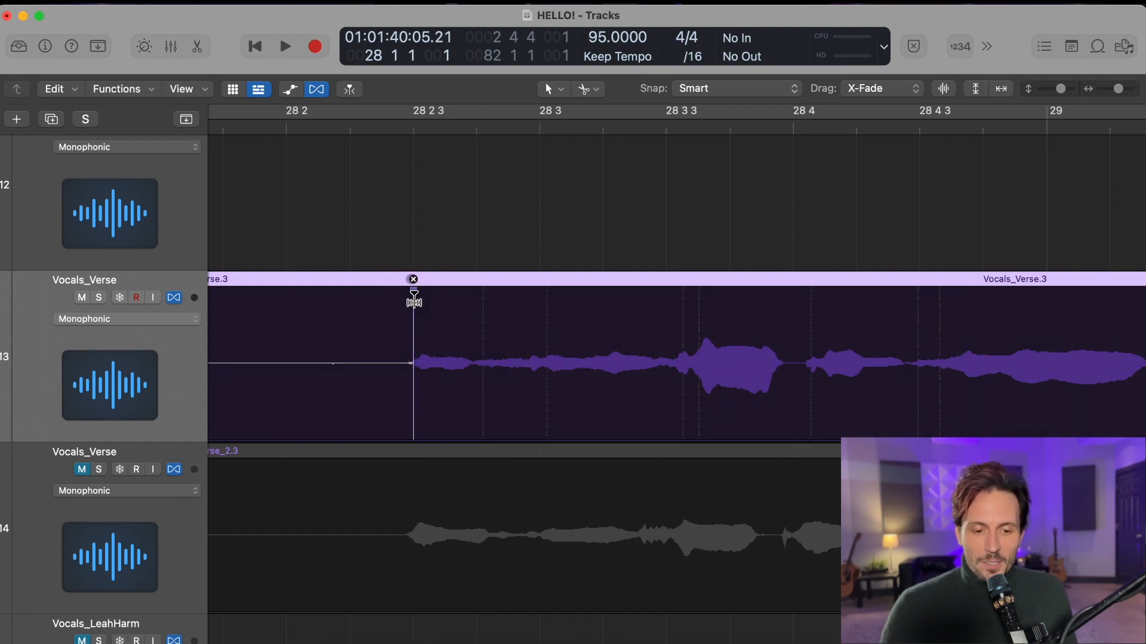
{"action": "double_click", "coordinate": [413, 301]}
{"action": "left_click_drag", "start_coordinate": [363, 307], "coordinate": [369, 308]}
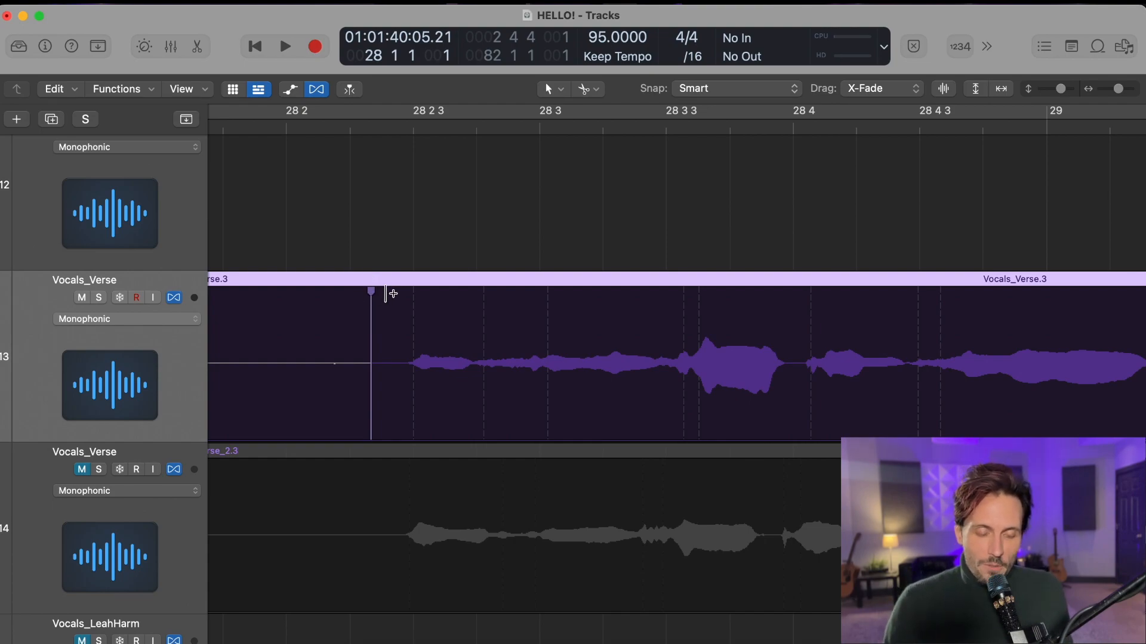
Play back the upper take from just before its first phrase into bar 29 to judge the timing
{"action": "left_click", "coordinate": [358, 126]}
{"action": "key", "text": "space"}
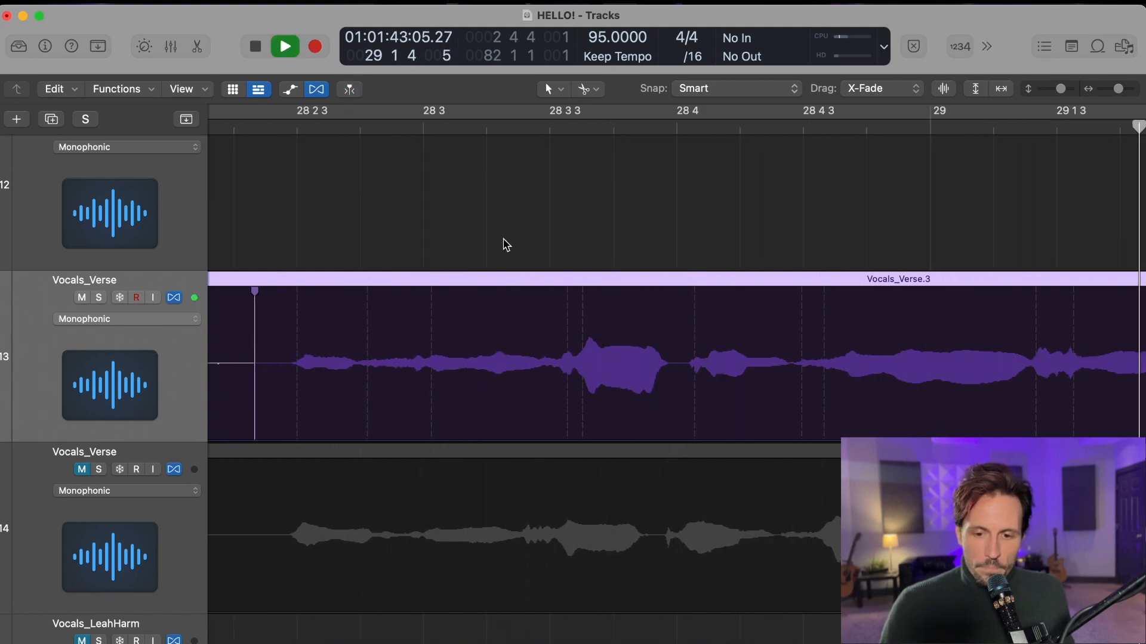
{"action": "key", "text": "space"}
Pull the loud word near 28 3 3 slightly earlier, using a flex marker in the gap before 28 4 instead of one at its onset
{"action": "scroll", "coordinate": [592, 253], "scroll_direction": "left", "scroll_amount": 2}
{"action": "scroll", "coordinate": [593, 253], "scroll_direction": "right", "scroll_amount": 2}
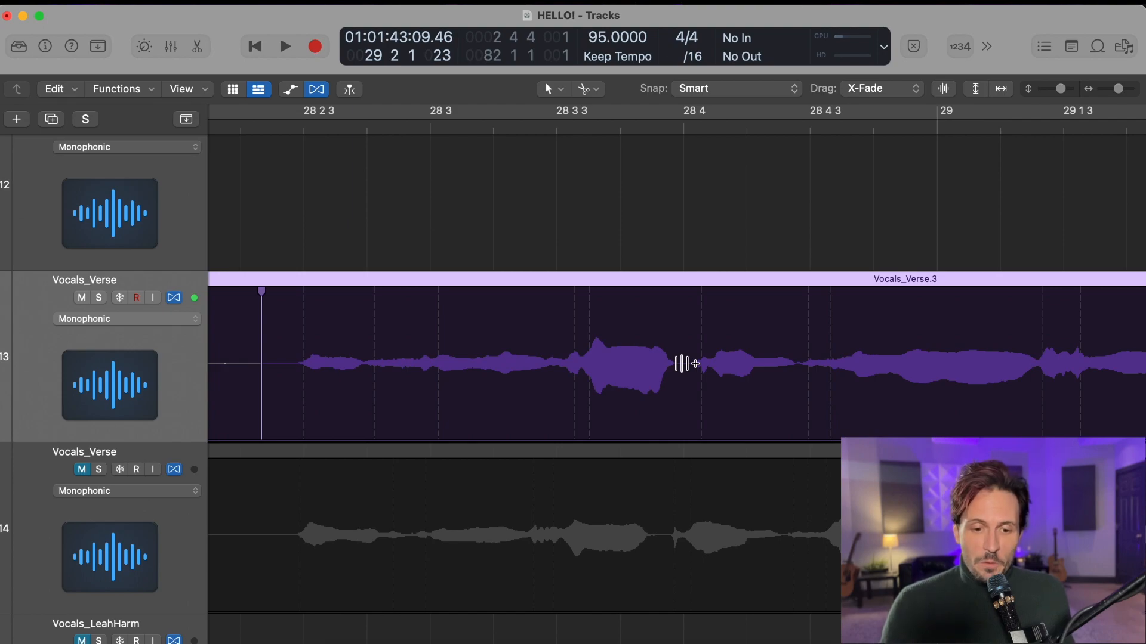
{"action": "left_click_drag", "start_coordinate": [574, 320], "coordinate": [558, 327]}
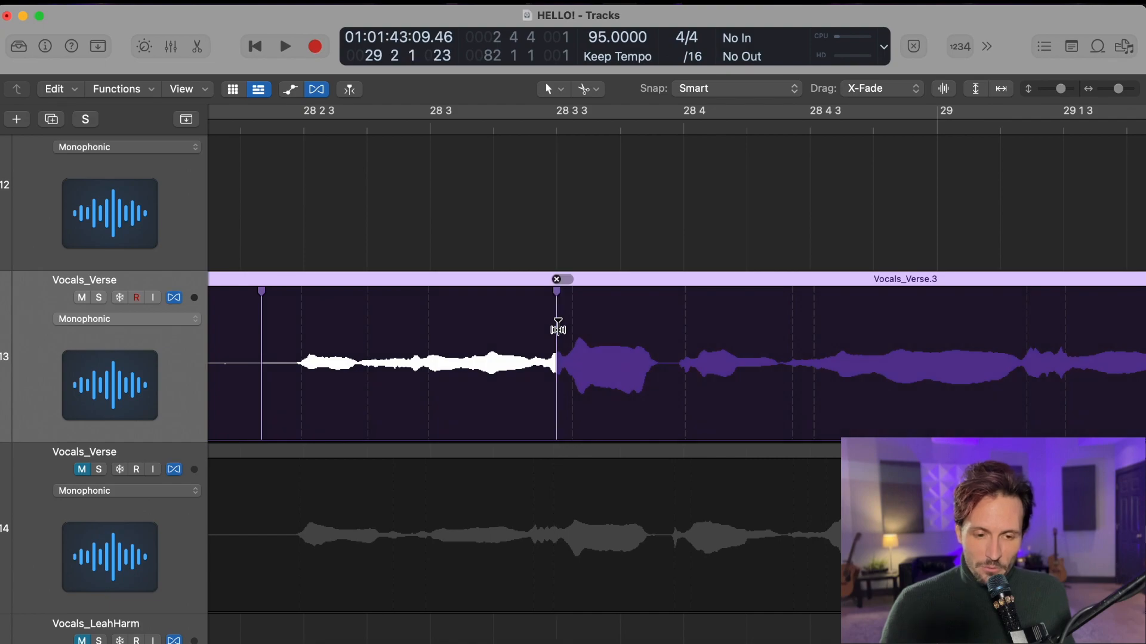
{"action": "key", "text": "super+z"}
{"action": "left_click", "coordinate": [685, 321]}
{"action": "left_click_drag", "start_coordinate": [686, 322], "coordinate": [667, 327]}
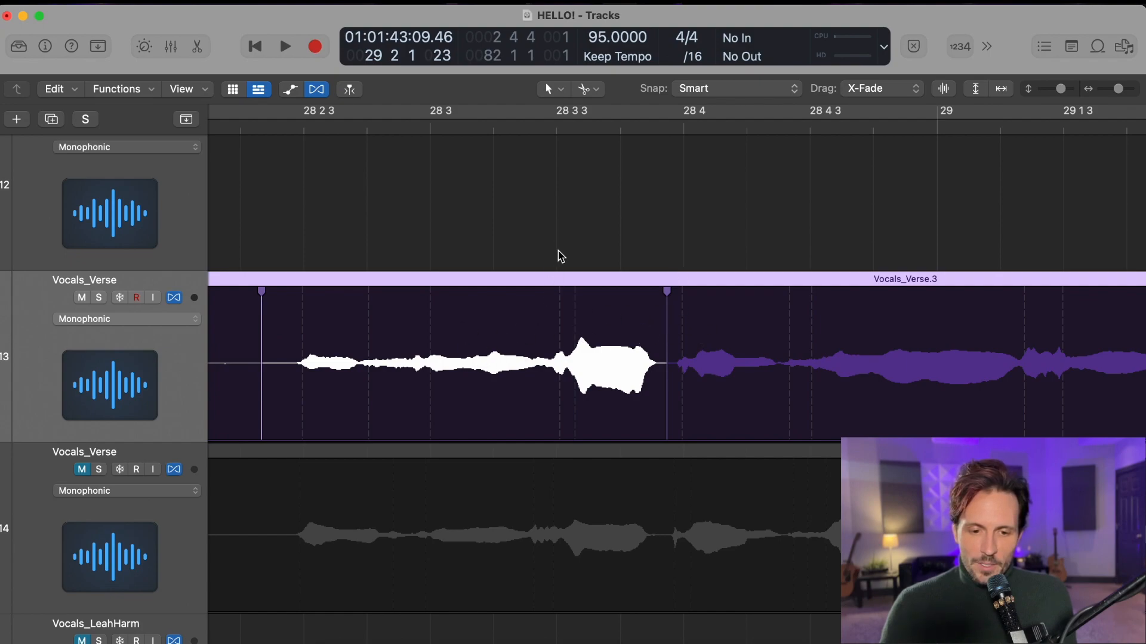
Play back the retimed opening phrase from about 28 2 to check the edit
{"action": "left_click", "coordinate": [247, 126]}
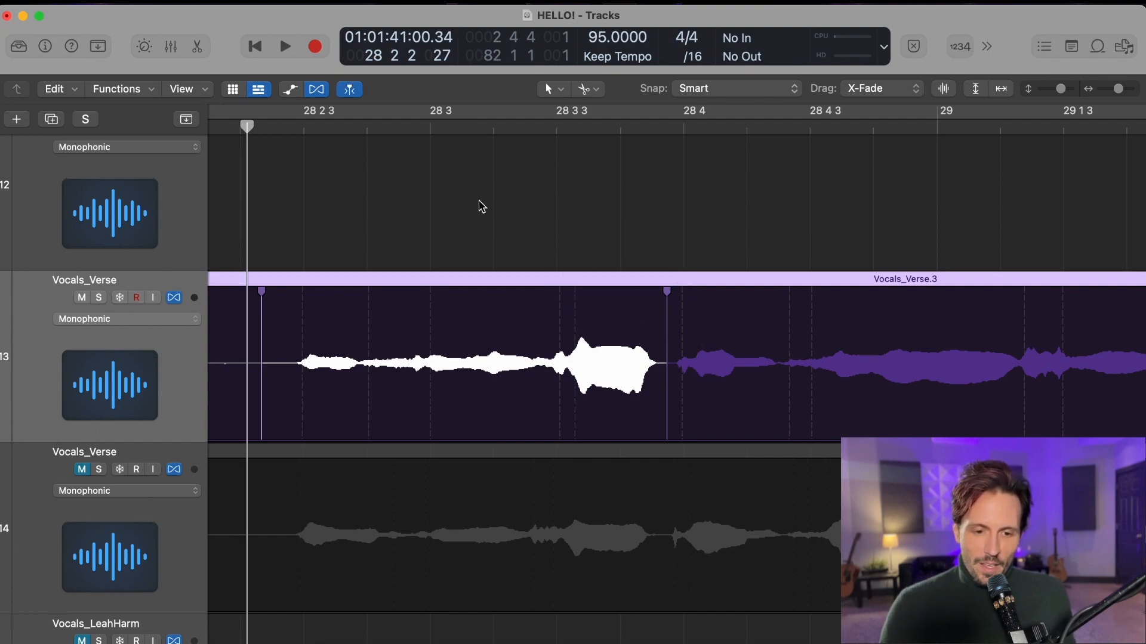
{"action": "key", "text": "space"}
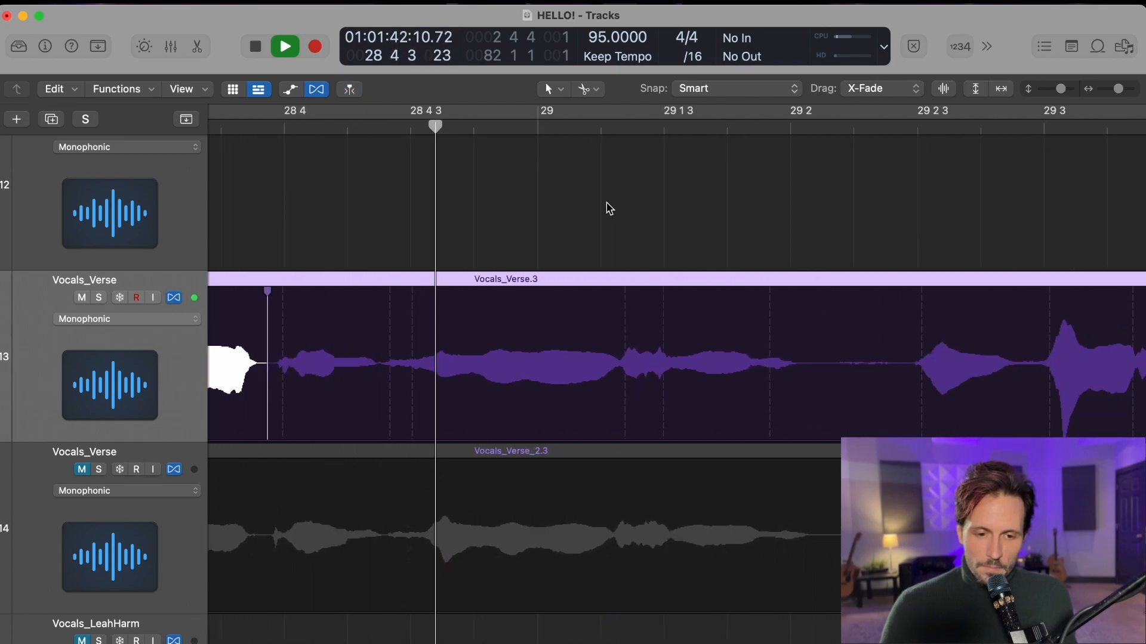
{"action": "key", "text": "space"}
Replay the retimed vocal and keep listening through bar 29 into bar 30 for further timing problems
{"action": "scroll", "coordinate": [573, 212], "scroll_direction": "left", "scroll_amount": 10}
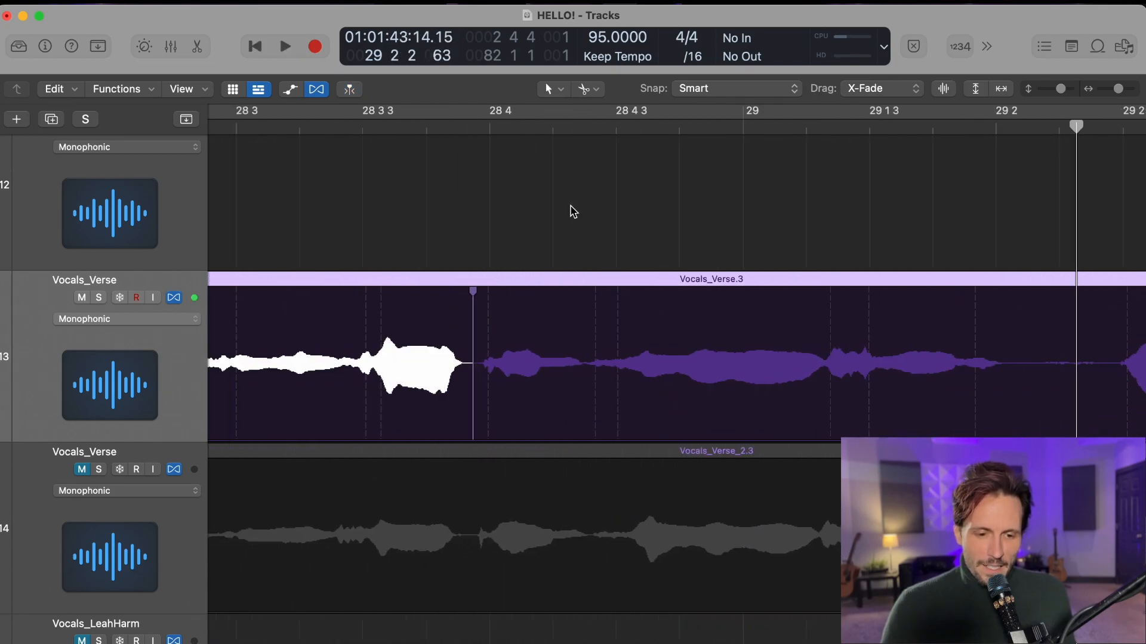
{"action": "scroll", "coordinate": [571, 209], "scroll_direction": "right", "scroll_amount": 5}
{"action": "scroll", "coordinate": [571, 209], "scroll_direction": "left", "scroll_amount": 5}
{"action": "left_click", "coordinate": [240, 127]}
{"action": "key", "text": "space"}
{"action": "scroll", "coordinate": [641, 270], "scroll_direction": "right", "scroll_amount": 6}
{"action": "scroll", "coordinate": [642, 266], "scroll_direction": "right", "scroll_amount": 8}
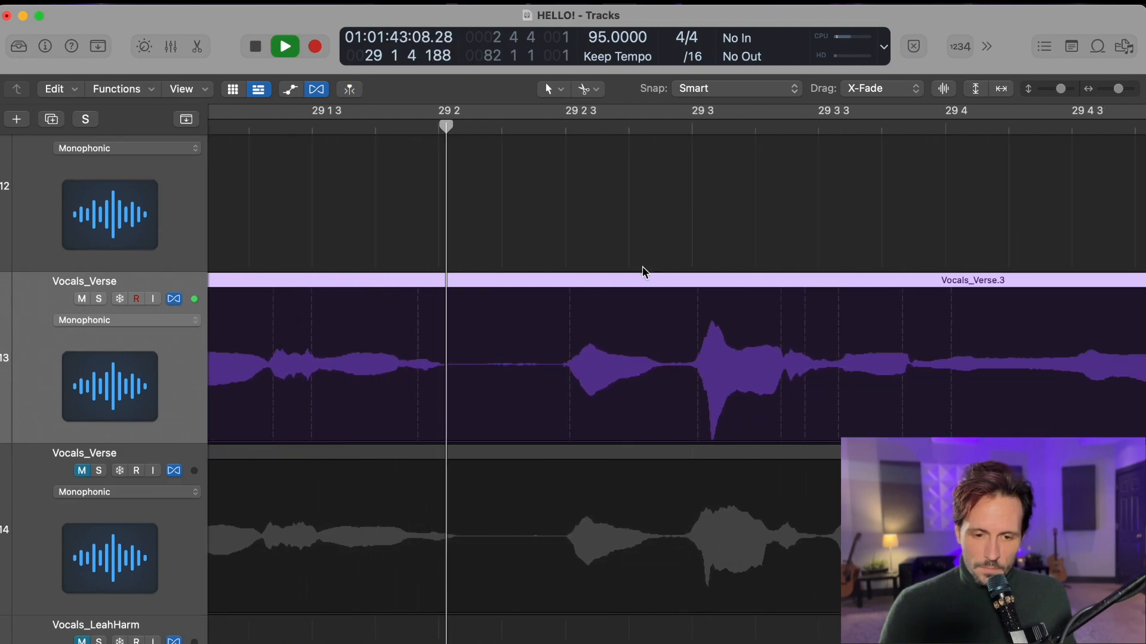
{"action": "scroll", "coordinate": [644, 263], "scroll_direction": "right", "scroll_amount": 4}
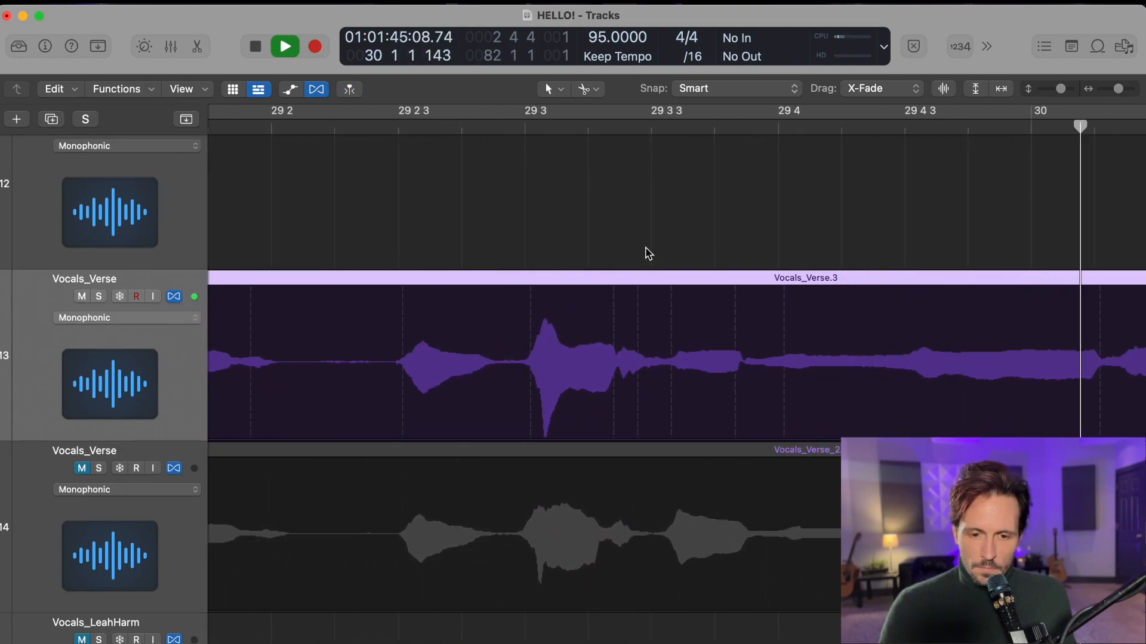
{"action": "scroll", "coordinate": [626, 248], "scroll_direction": "down", "scroll_amount": 1}
{"action": "key", "text": "space"}
Add a flex marker in the silence before 29 2 3, nudge the following vocal slightly earlier, and resume playback
{"action": "left_click", "coordinate": [315, 220]}
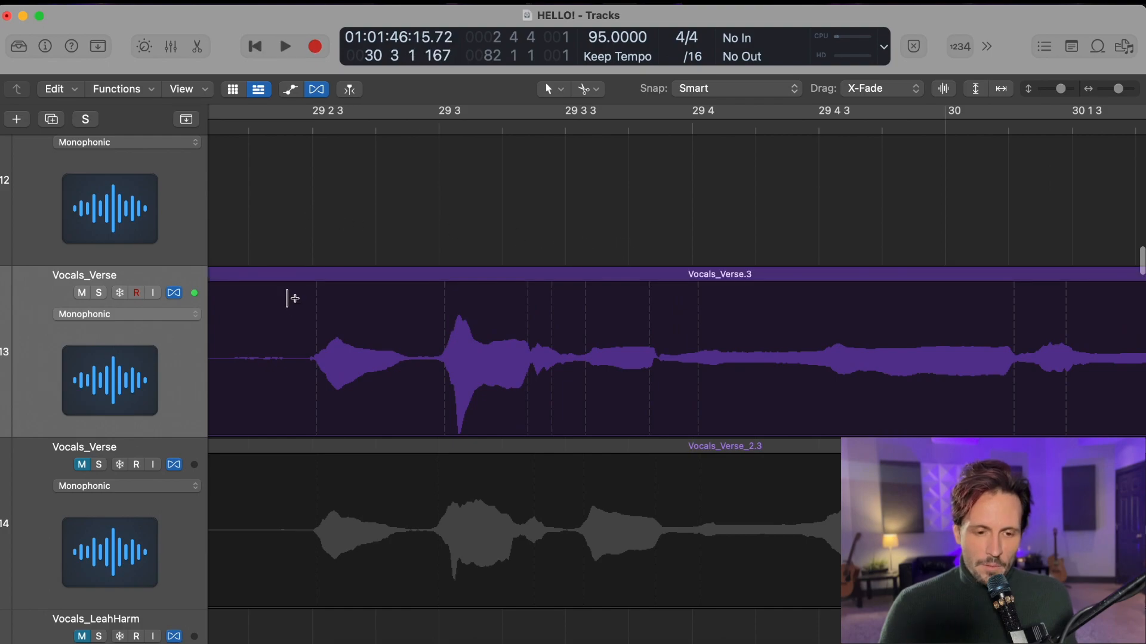
{"action": "left_click", "coordinate": [283, 303]}
{"action": "left_click", "coordinate": [281, 305]}
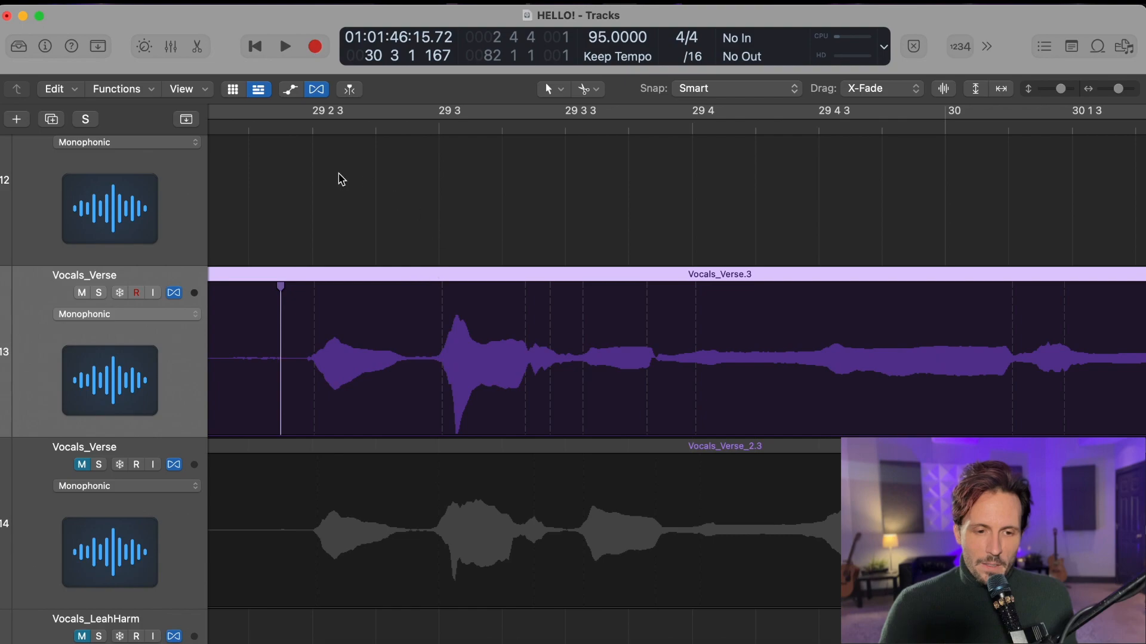
{"action": "key", "text": "space"}
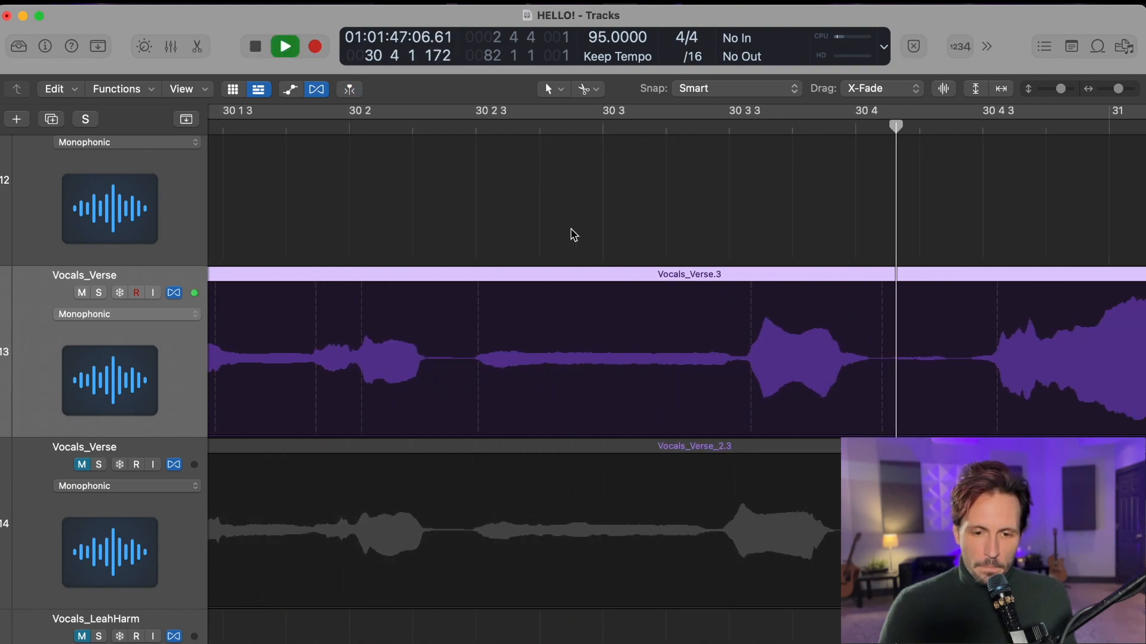
Stop playback and add a flex marker in the silence just before 30 2 3 on the upper Vocals_Verse take
{"action": "key", "text": "space"}
{"action": "scroll", "coordinate": [574, 236], "scroll_direction": "left", "scroll_amount": 5}
{"action": "left_click", "coordinate": [473, 215]}
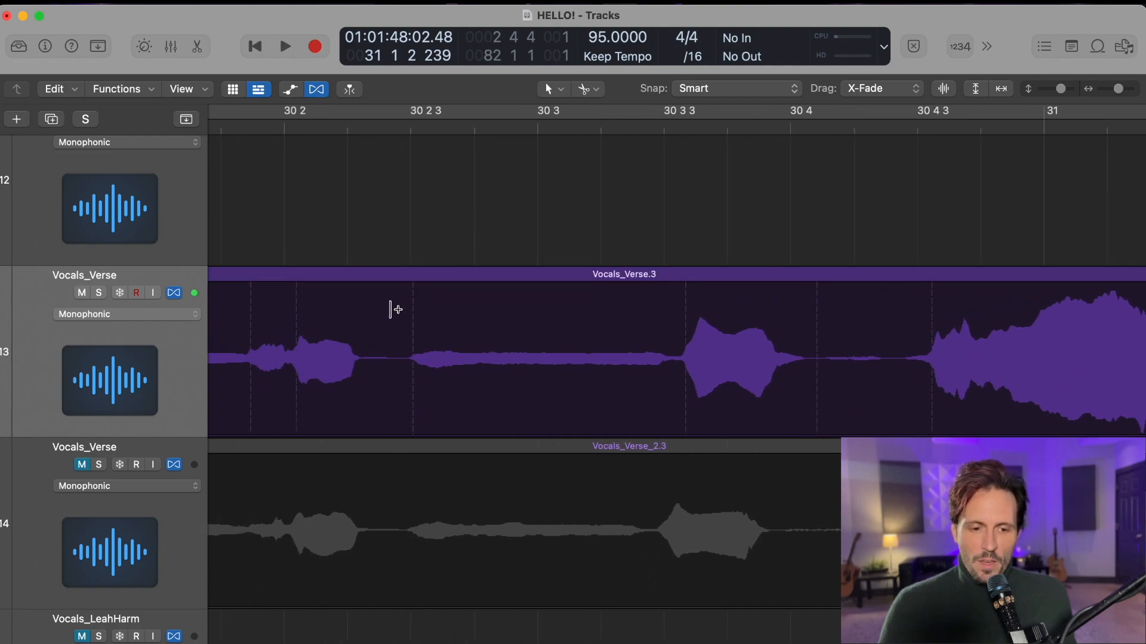
{"action": "scroll", "coordinate": [525, 317], "scroll_direction": "right", "scroll_amount": 2}
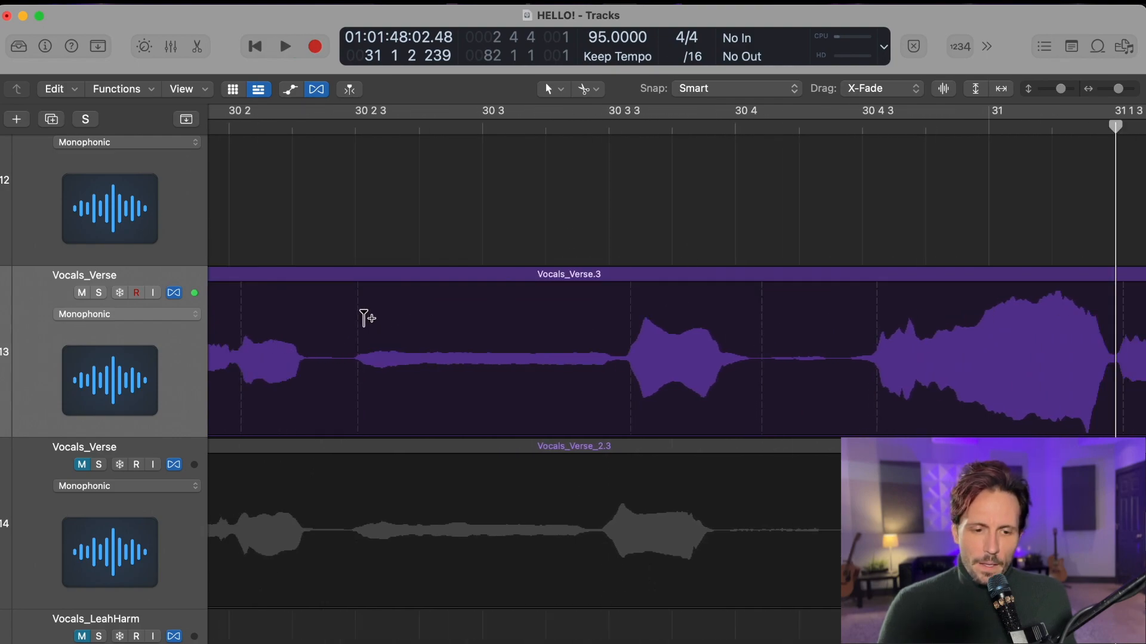
{"action": "left_click", "coordinate": [758, 321]}
{"action": "left_click_drag", "start_coordinate": [757, 322], "coordinate": [686, 325]}
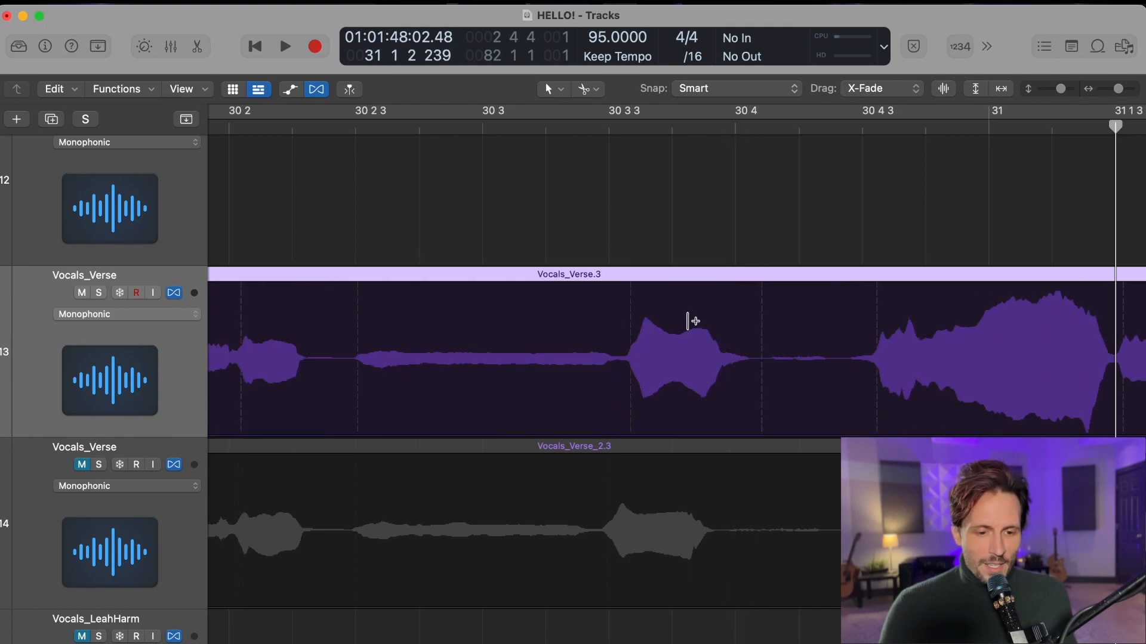
{"action": "scroll", "coordinate": [662, 311], "scroll_direction": "left", "scroll_amount": 5}
{"action": "scroll", "coordinate": [567, 213], "scroll_direction": "right", "scroll_amount": 3}
{"action": "left_click", "coordinate": [587, 214]}
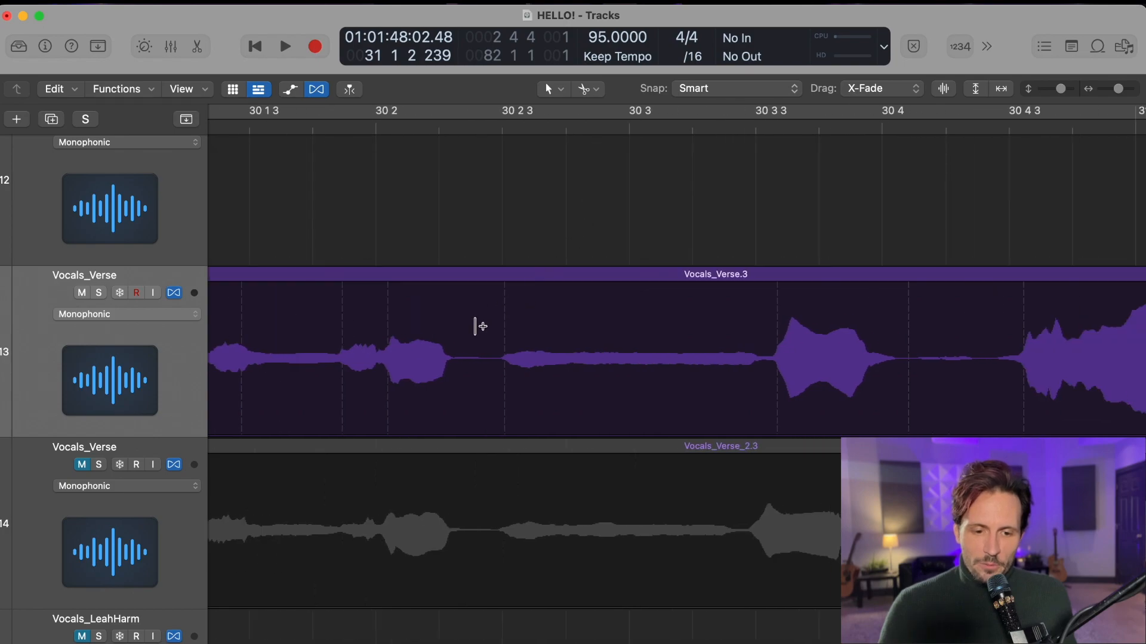
{"action": "left_click", "coordinate": [482, 315]}
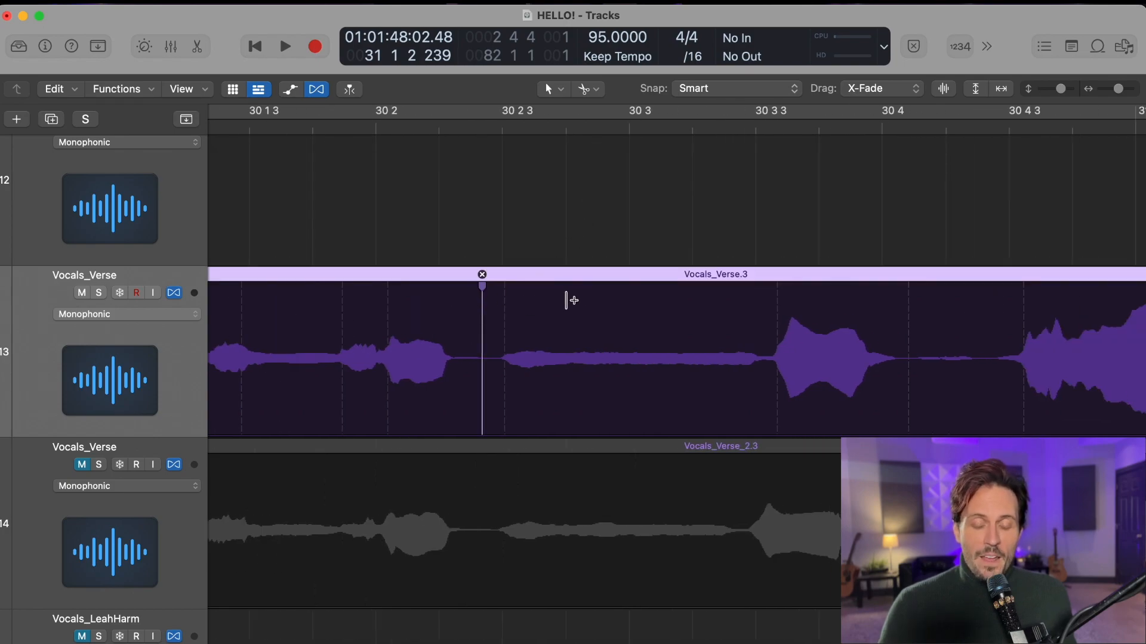
Examine the vocal between 30 2 3 and 31 2 against the lower take for the next word that needs retiming
{"action": "scroll", "coordinate": [565, 299], "scroll_direction": "right", "scroll_amount": 3}
{"action": "left_click", "coordinate": [703, 195]}
{"action": "left_click", "coordinate": [753, 333]}
{"action": "left_click_drag", "start_coordinate": [748, 333], "coordinate": [711, 334]}
{"action": "scroll", "coordinate": [310, 326], "scroll_direction": "left", "scroll_amount": 9}
{"action": "scroll", "coordinate": [310, 326], "scroll_direction": "left", "scroll_amount": 9}
{"action": "scroll", "coordinate": [607, 343], "scroll_direction": "right", "scroll_amount": 15}
{"action": "scroll", "coordinate": [653, 218], "scroll_direction": "right", "scroll_amount": 2}
{"action": "left_click", "coordinate": [653, 219]}
{"action": "left_click", "coordinate": [389, 322]}
{"action": "scroll", "coordinate": [632, 184], "scroll_direction": "right", "scroll_amount": 3}
{"action": "left_click", "coordinate": [634, 186]}
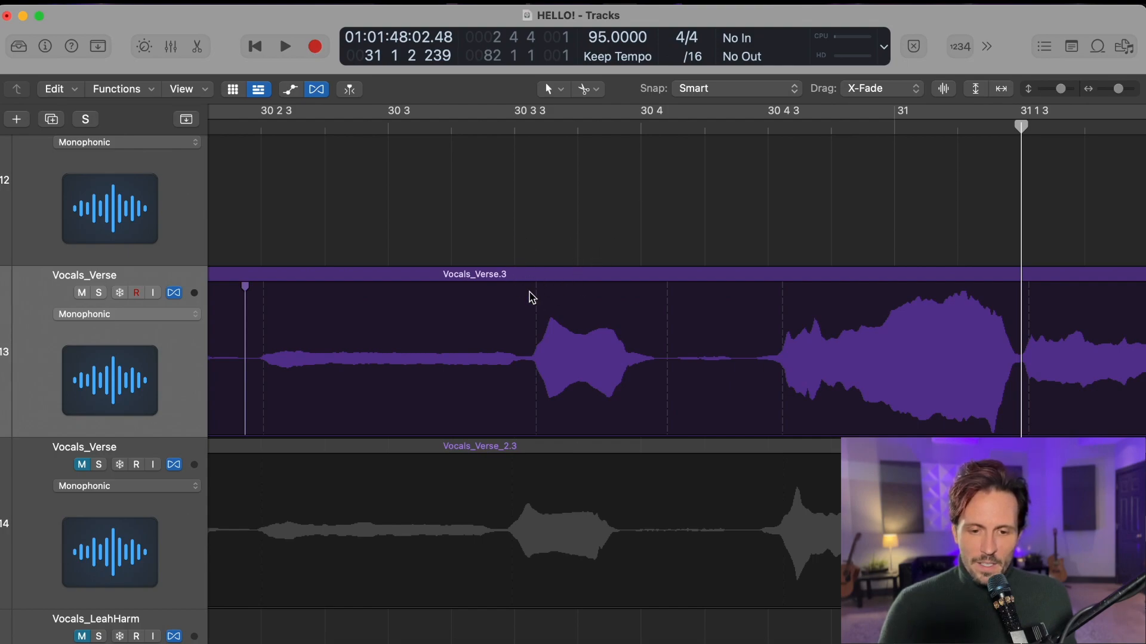
{"action": "scroll", "coordinate": [549, 281], "scroll_direction": "right", "scroll_amount": 3}
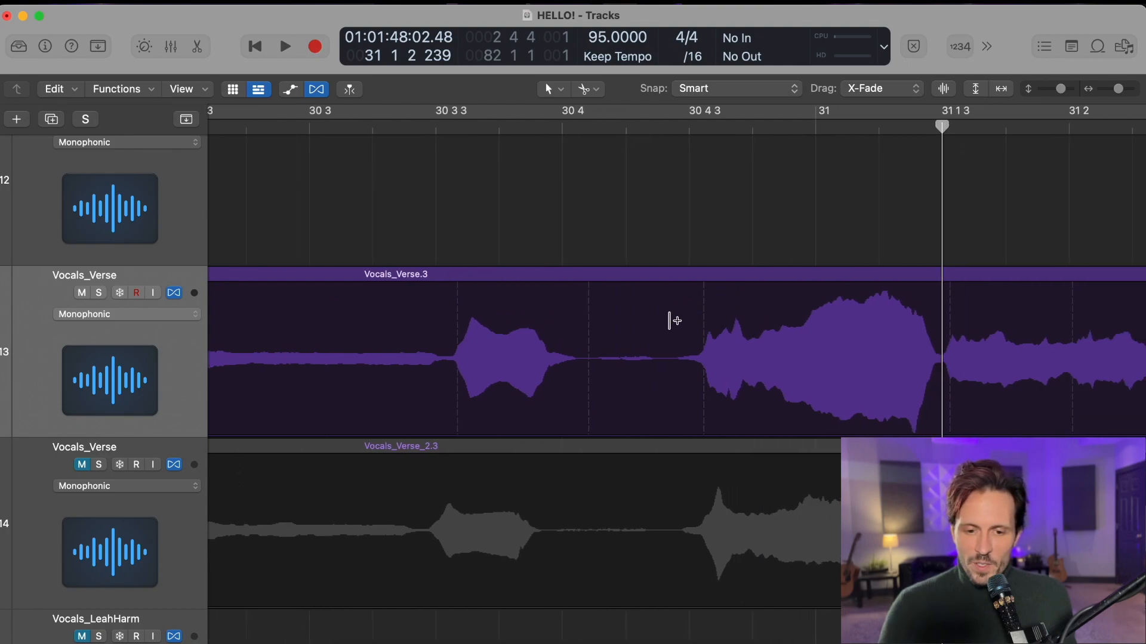
{"action": "scroll", "coordinate": [676, 332], "scroll_direction": "right", "scroll_amount": 6}
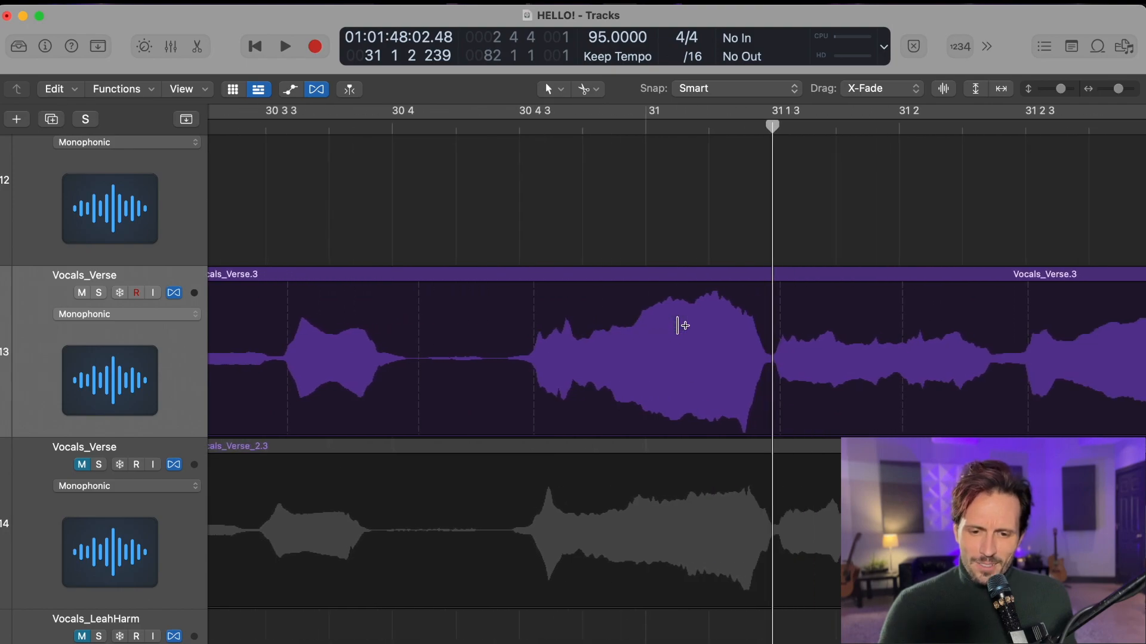
{"action": "scroll", "coordinate": [650, 325], "scroll_direction": "left", "scroll_amount": 5}
{"action": "scroll", "coordinate": [651, 326], "scroll_direction": "left", "scroll_amount": 4}
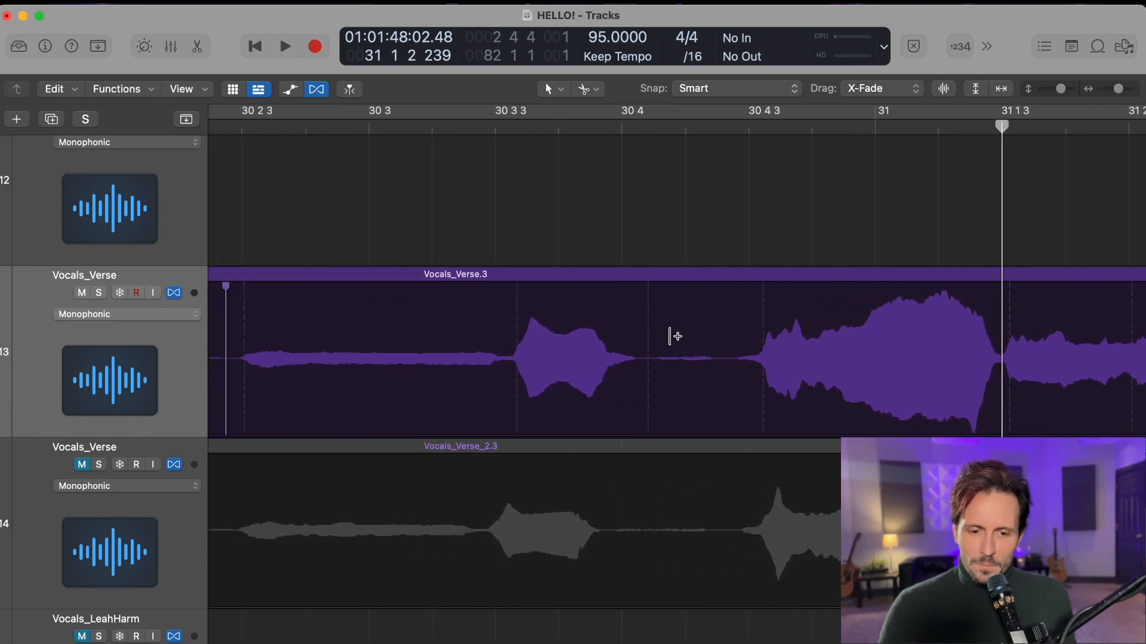
Add a flex marker in the silence before 30 4 3 and pull it slightly earlier
{"action": "left_click", "coordinate": [724, 316]}
{"action": "left_click_drag", "start_coordinate": [723, 317], "coordinate": [709, 316]}
{"action": "key", "text": "space"}
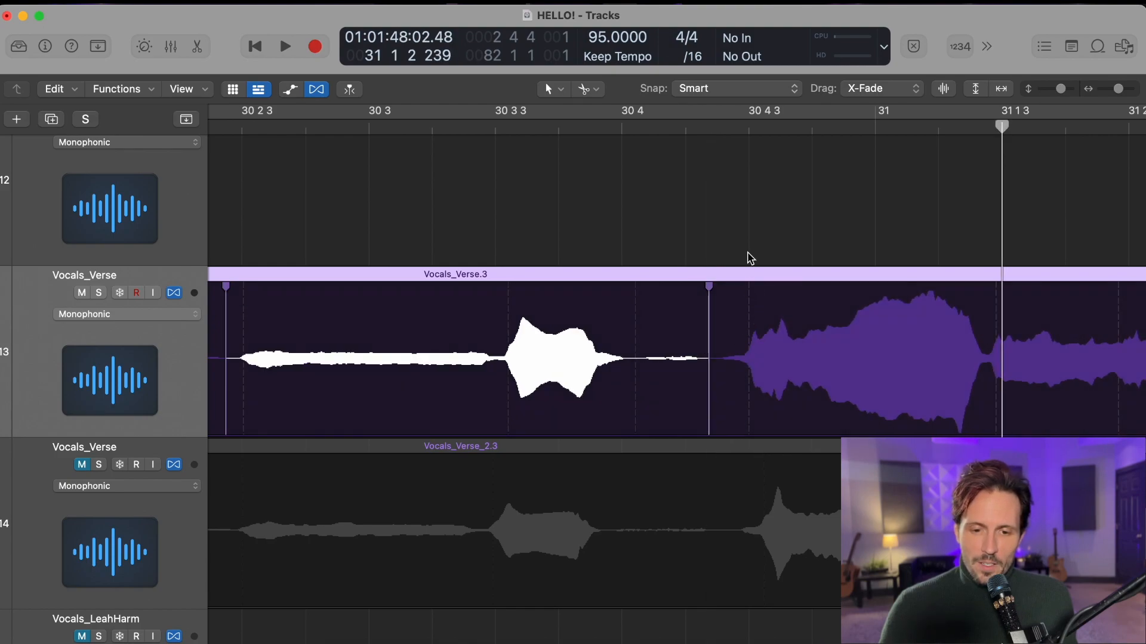
Pull the word near 30 3 3 slightly earlier by moving a new flex marker in the silence after it to 30 4
{"action": "scroll", "coordinate": [734, 310], "scroll_direction": "left", "scroll_amount": 3}
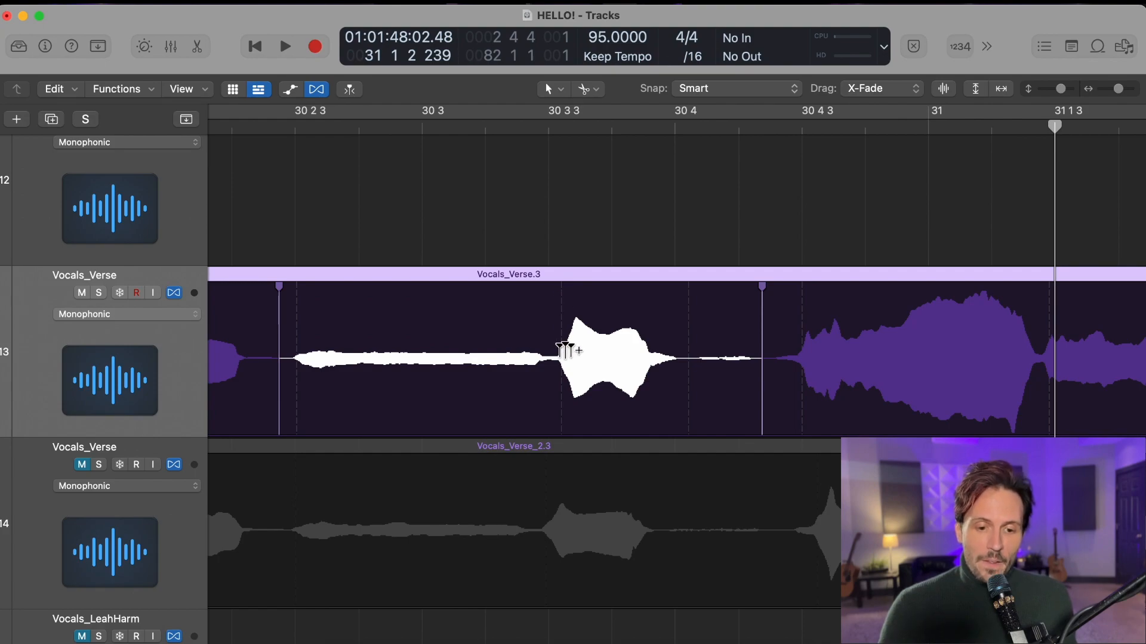
{"action": "left_click_drag", "start_coordinate": [561, 300], "coordinate": [551, 309]}
{"action": "key", "text": "super+z"}
{"action": "left_click", "coordinate": [690, 314]}
{"action": "left_click_drag", "start_coordinate": [690, 307], "coordinate": [676, 312]}
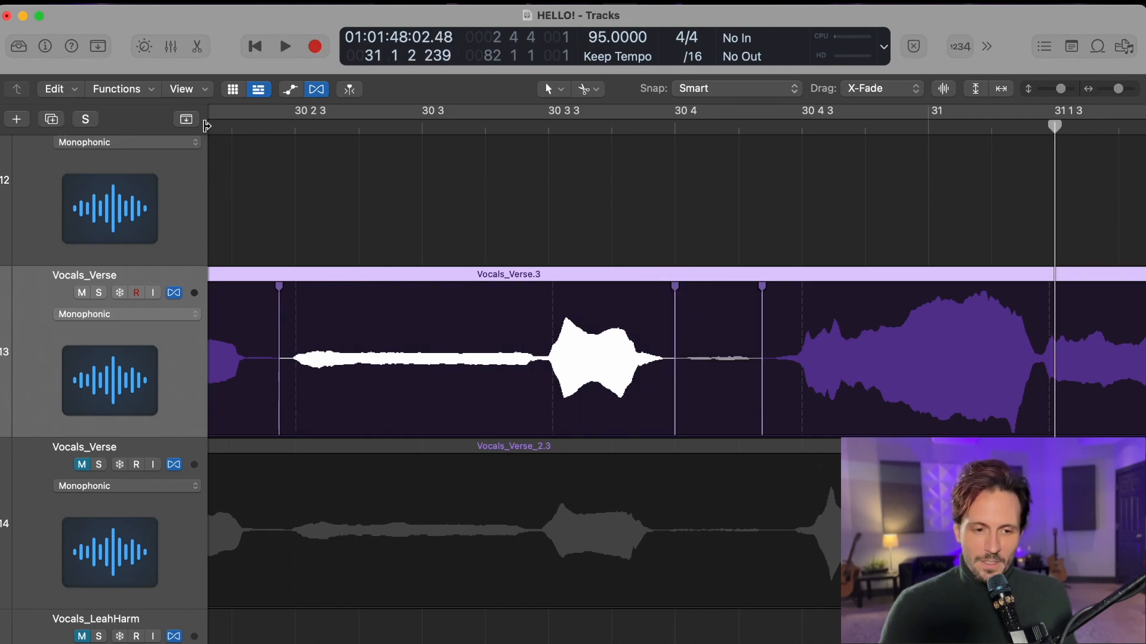
Play back the edited vocal through bar 31 and compare the following words with the lower take
{"action": "key", "text": "space"}
{"action": "key", "text": "space"}
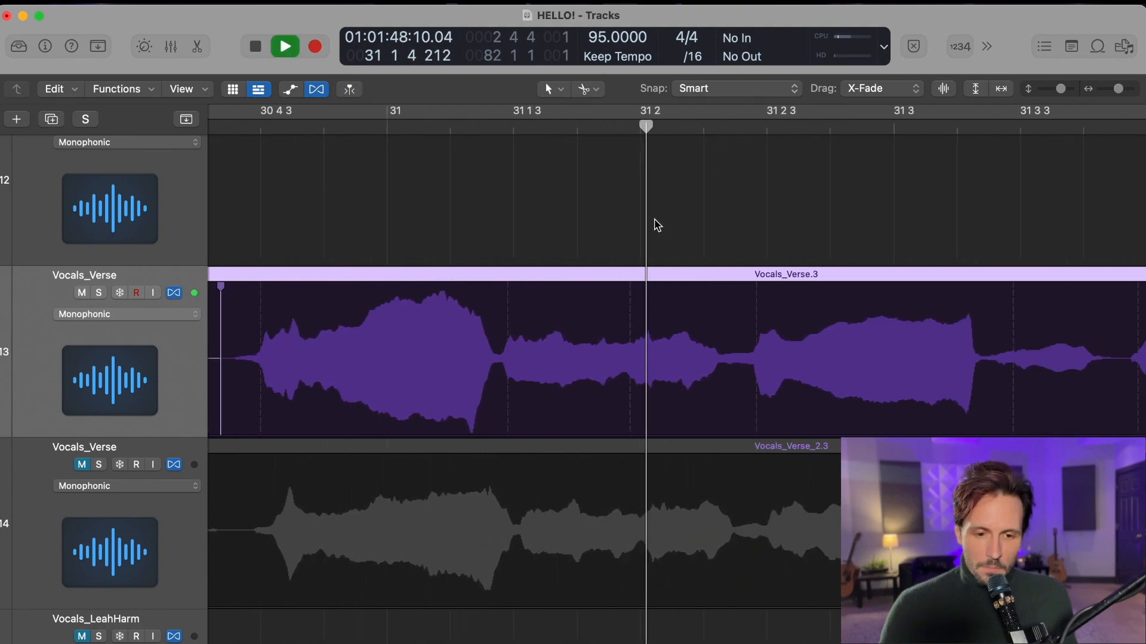
{"action": "key", "text": "space"}
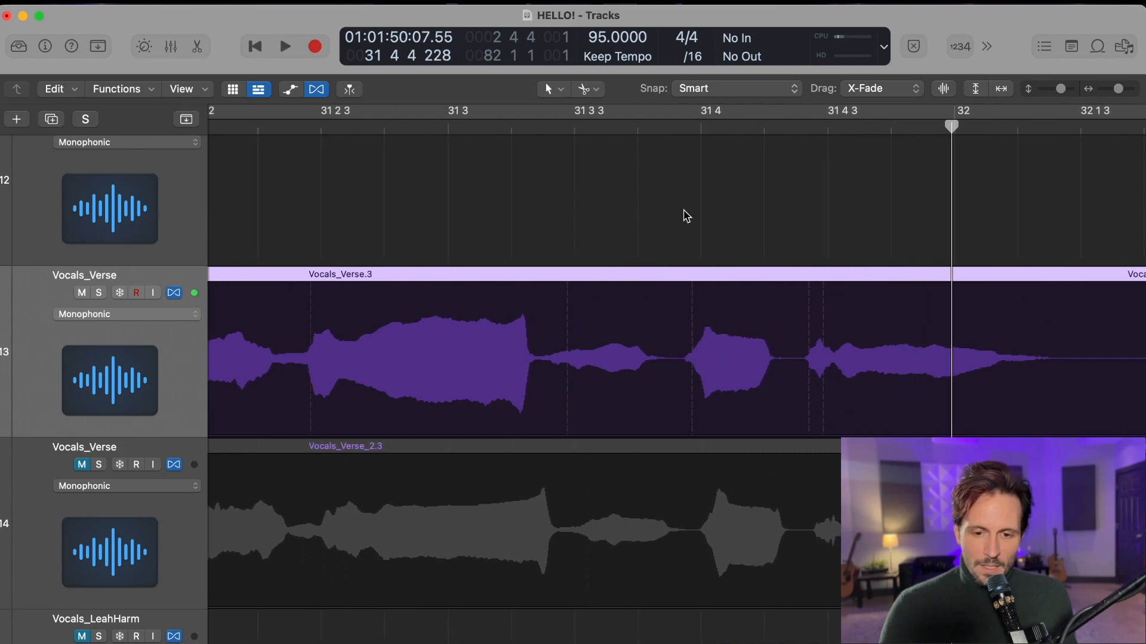
{"action": "scroll", "coordinate": [656, 220], "scroll_direction": "left", "scroll_amount": 5}
{"action": "scroll", "coordinate": [613, 226], "scroll_direction": "left", "scroll_amount": 3}
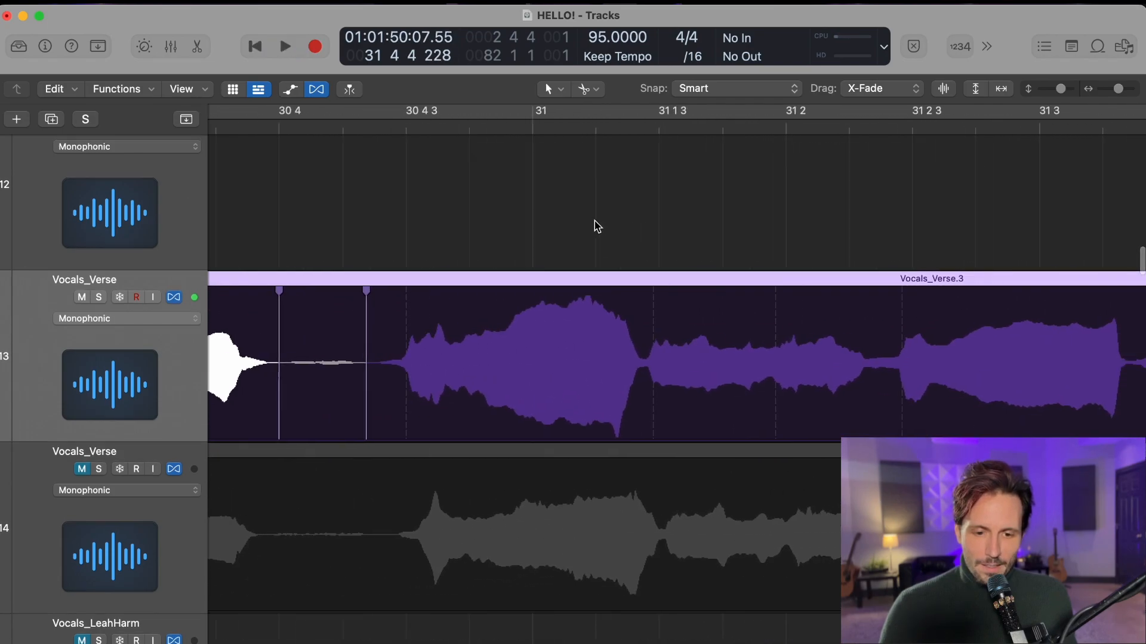
{"action": "scroll", "coordinate": [597, 226], "scroll_direction": "right", "scroll_amount": 4}
{"action": "scroll", "coordinate": [660, 229], "scroll_direction": "right", "scroll_amount": 5}
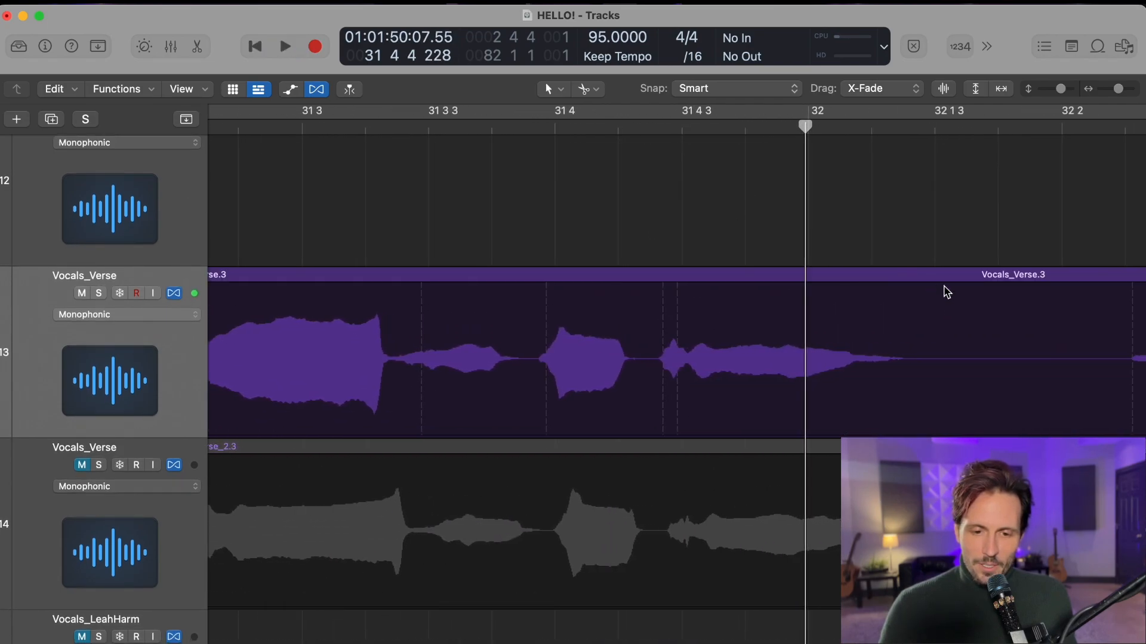
Add flex markers in the silence near 32 1 3 and just after 32 2, and shift the phrase before 32 1 3 slightly later
{"action": "left_click", "coordinate": [1098, 321]}
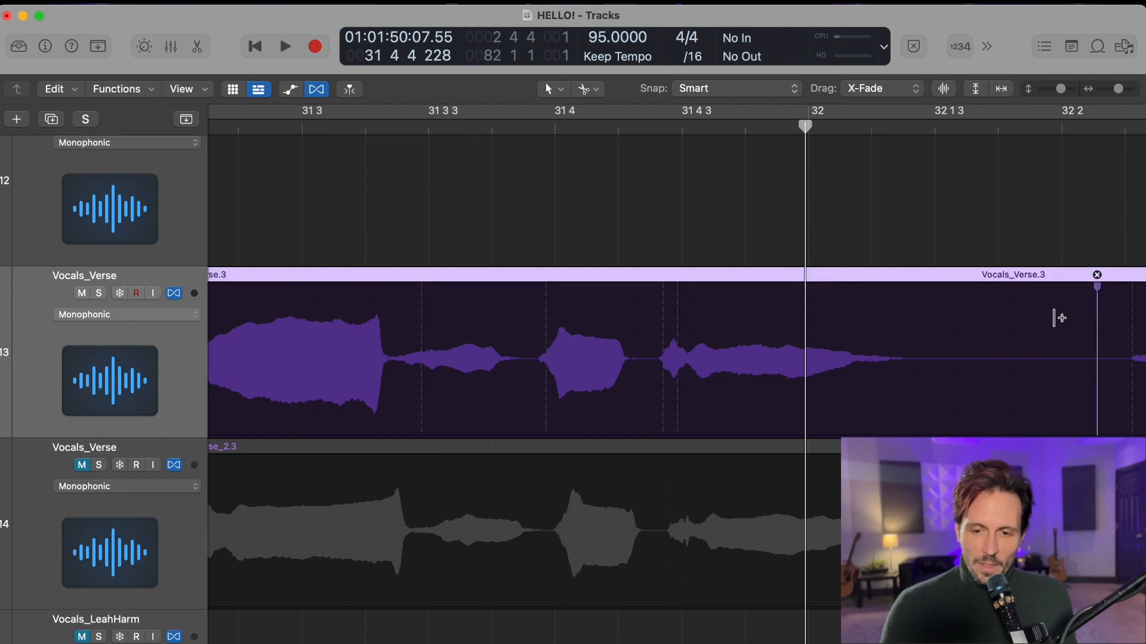
{"action": "scroll", "coordinate": [1061, 318], "scroll_direction": "right", "scroll_amount": 4}
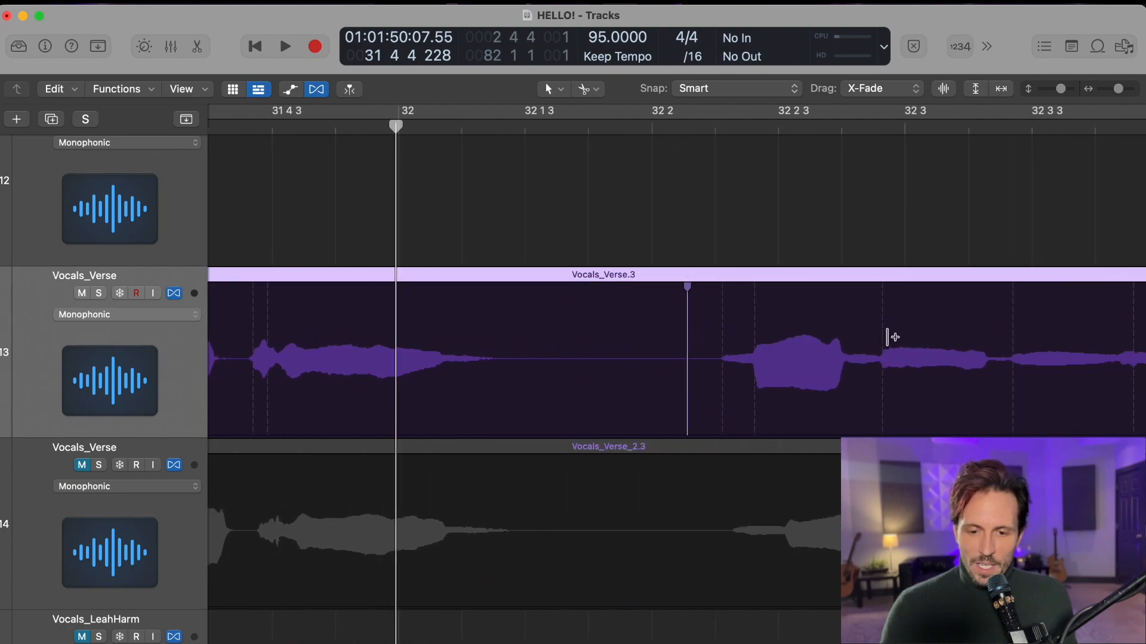
{"action": "scroll", "coordinate": [760, 348], "scroll_direction": "left", "scroll_amount": 6}
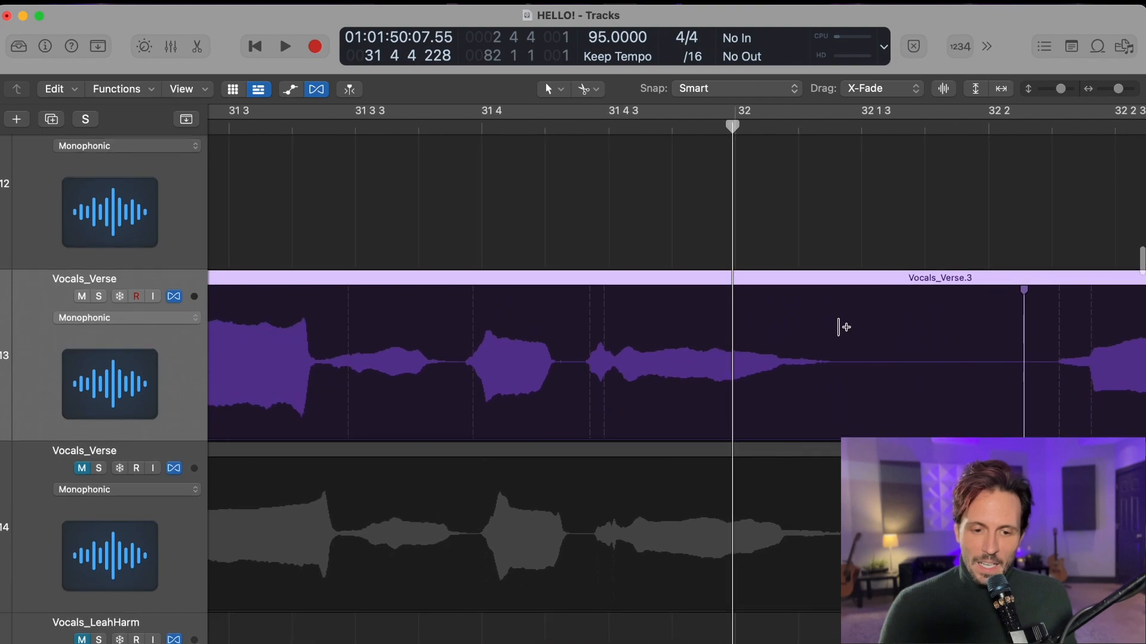
{"action": "left_click_drag", "start_coordinate": [1054, 322], "coordinate": [1070, 317]}
{"action": "scroll", "coordinate": [835, 298], "scroll_direction": "left", "scroll_amount": 3}
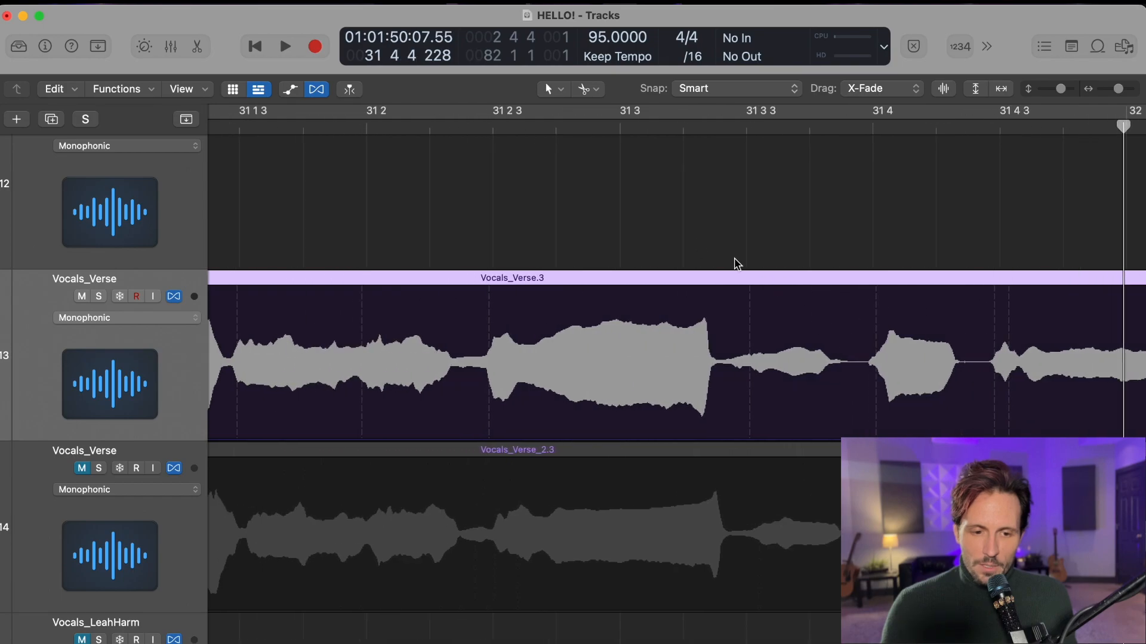
Play back the shifted phrase through bar 31 into bar 32 to check its timing
{"action": "left_click", "coordinate": [686, 233]}
{"action": "key", "text": "space"}
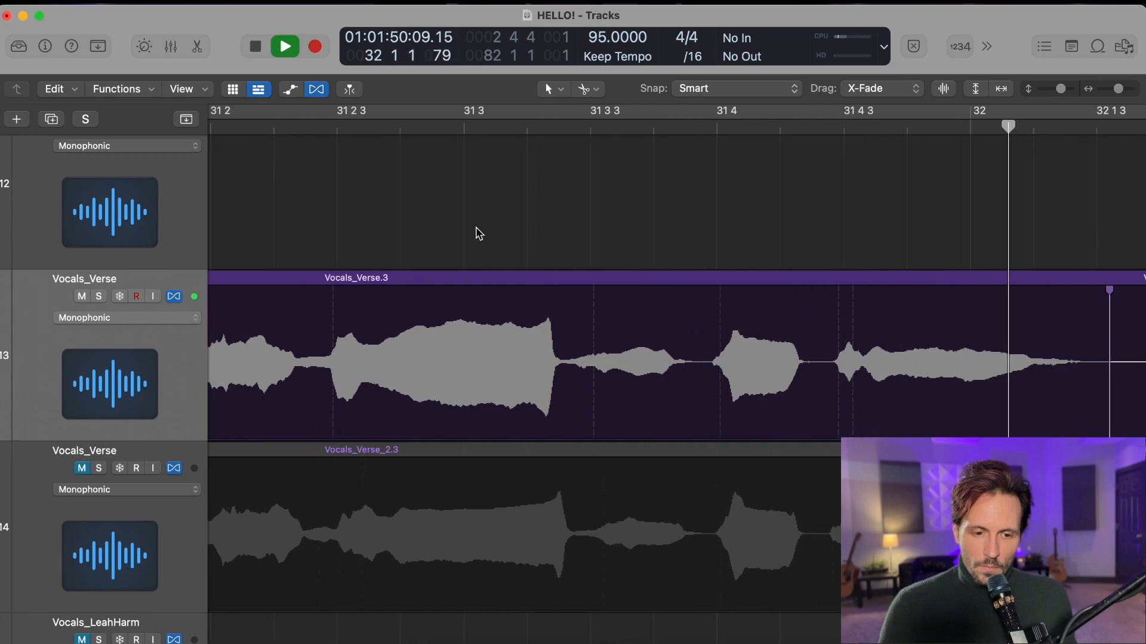
{"action": "key", "text": "space"}
{"action": "scroll", "coordinate": [426, 230], "scroll_direction": "left", "scroll_amount": 2}
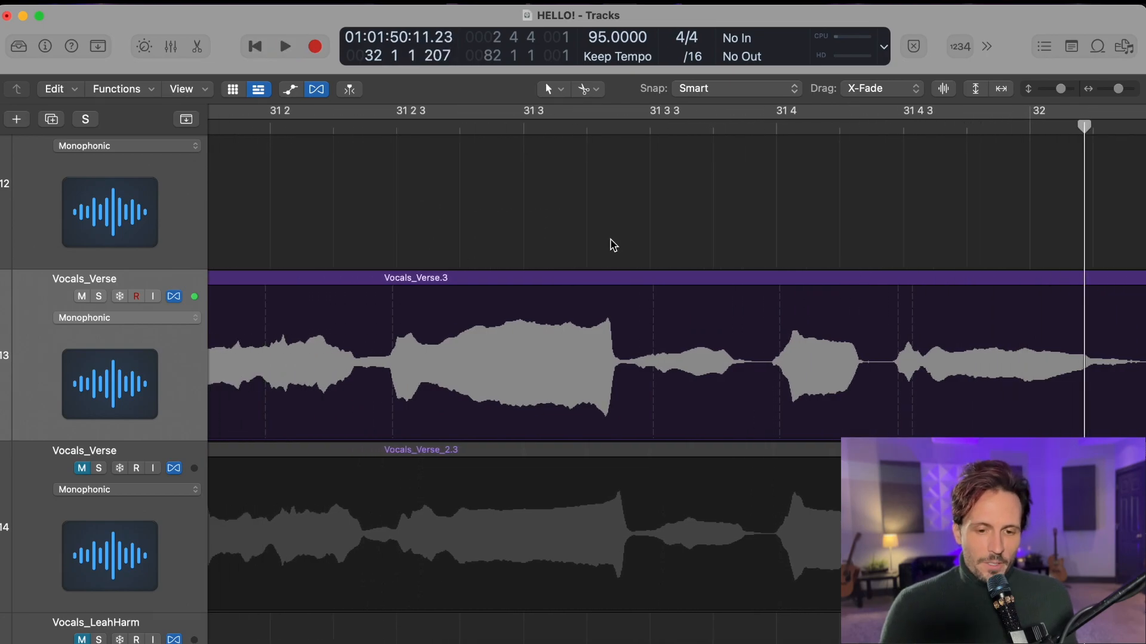
Add a flex marker in the silence just before the word at 31 4 to hold its timing
{"action": "left_click", "coordinate": [761, 335]}
{"action": "scroll", "coordinate": [463, 263], "scroll_direction": "left", "scroll_amount": 3}
{"action": "left_click", "coordinate": [462, 243]}
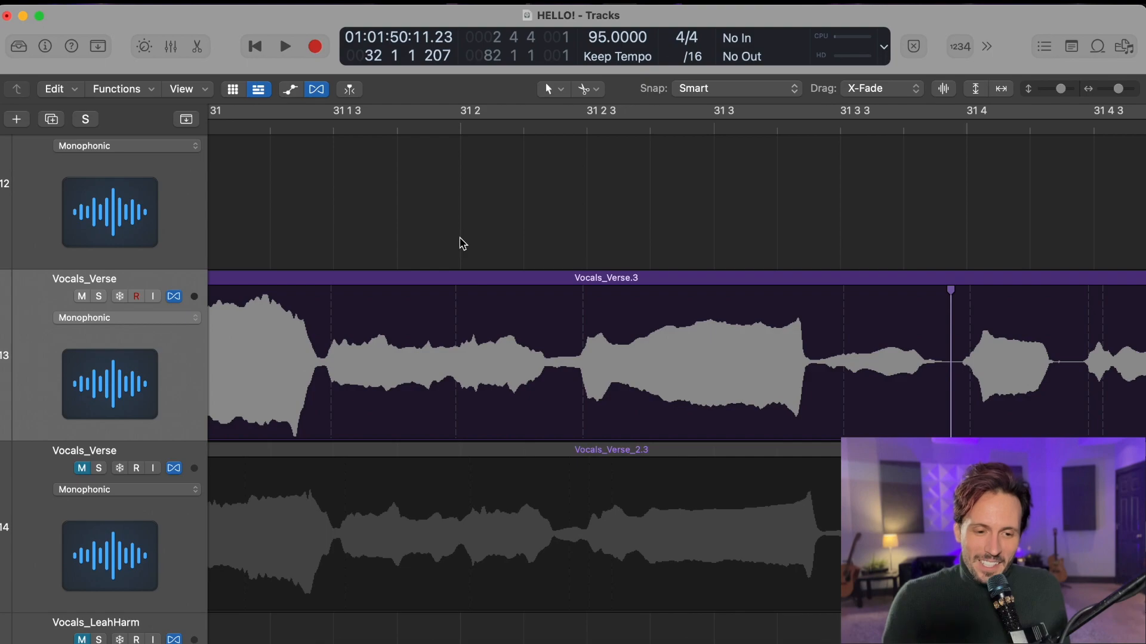
Nudge the words starting near 31 1 3 slightly later, using a flex marker in the gap before them instead of one at their onset
{"action": "left_click", "coordinate": [332, 300]}
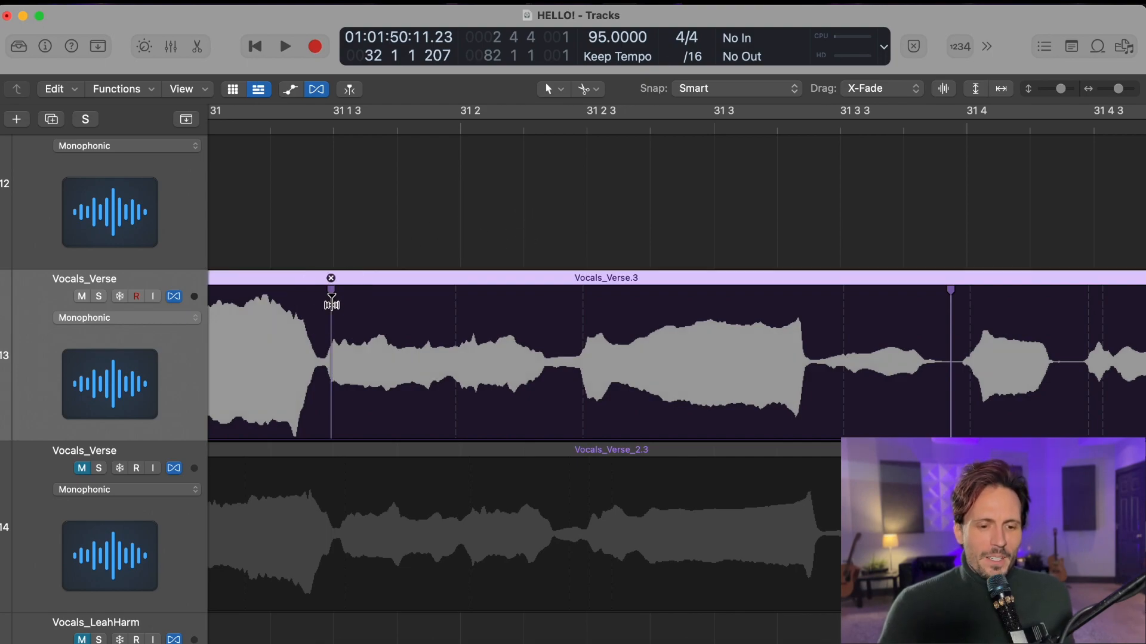
{"action": "double_click", "coordinate": [330, 321]}
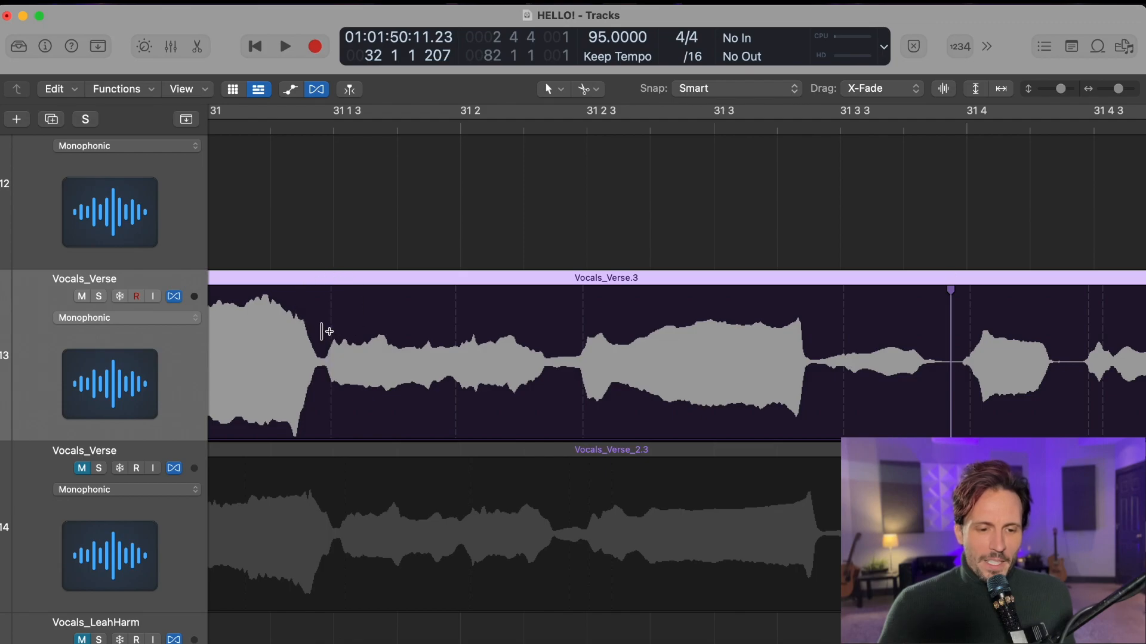
{"action": "left_click", "coordinate": [321, 324]}
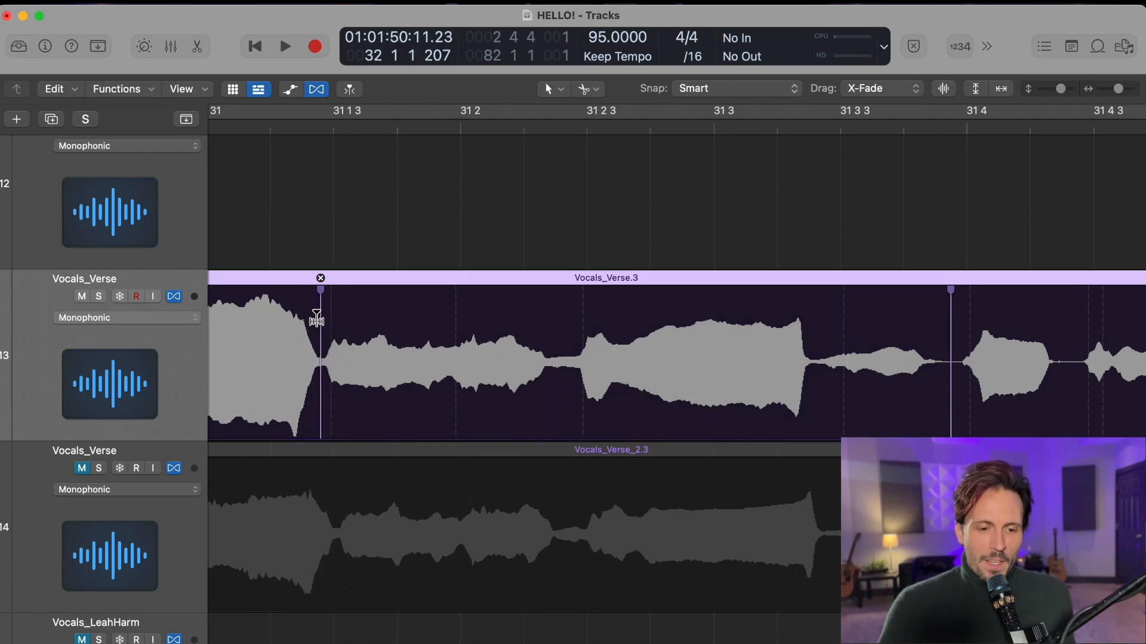
{"action": "left_click_drag", "start_coordinate": [321, 294], "coordinate": [327, 291]}
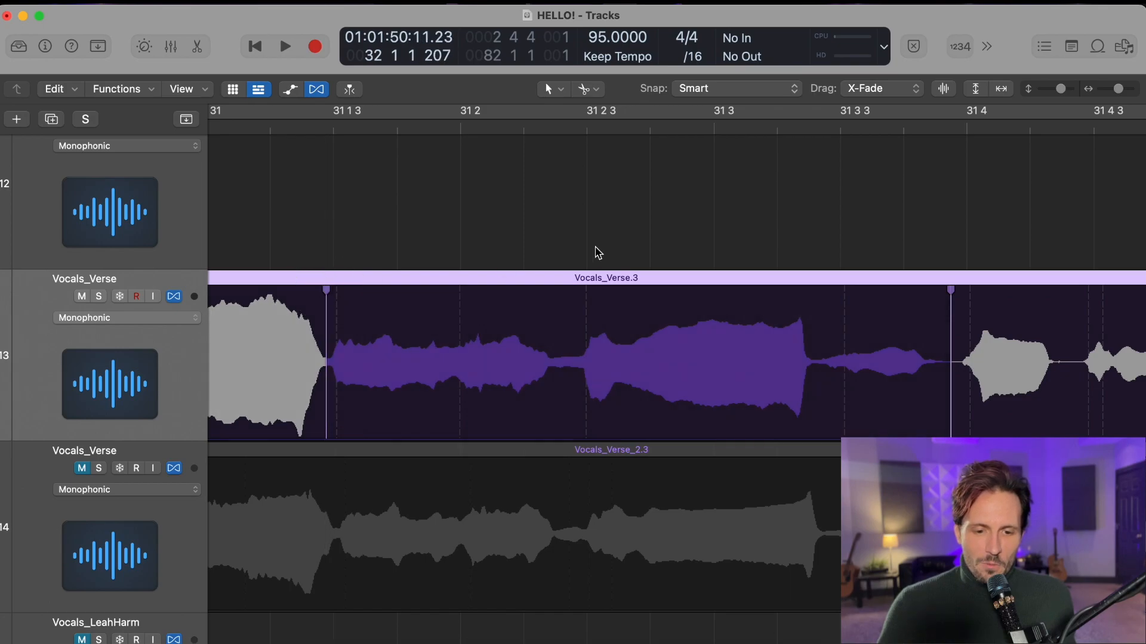
Replay the retimed phrase through bar 31 to the start of bar 32
{"action": "scroll", "coordinate": [568, 226], "scroll_direction": "left", "scroll_amount": 5}
{"action": "key", "text": "space"}
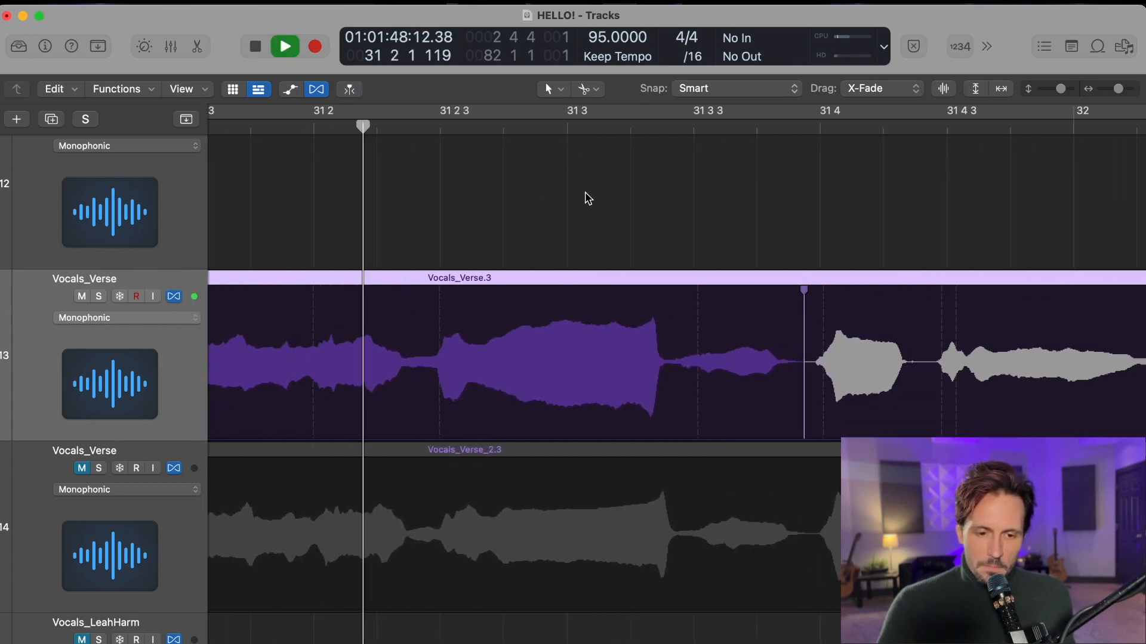
{"action": "key", "text": "space"}
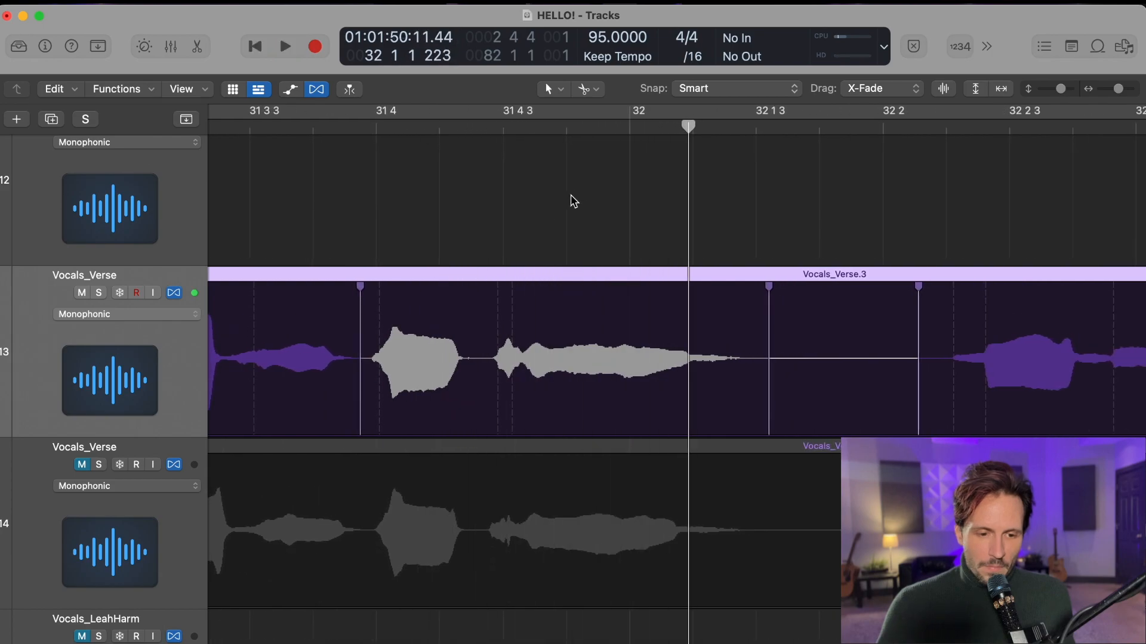
{"action": "left_click", "coordinate": [554, 212]}
{"action": "scroll", "coordinate": [683, 232], "scroll_direction": "left", "scroll_amount": 5}
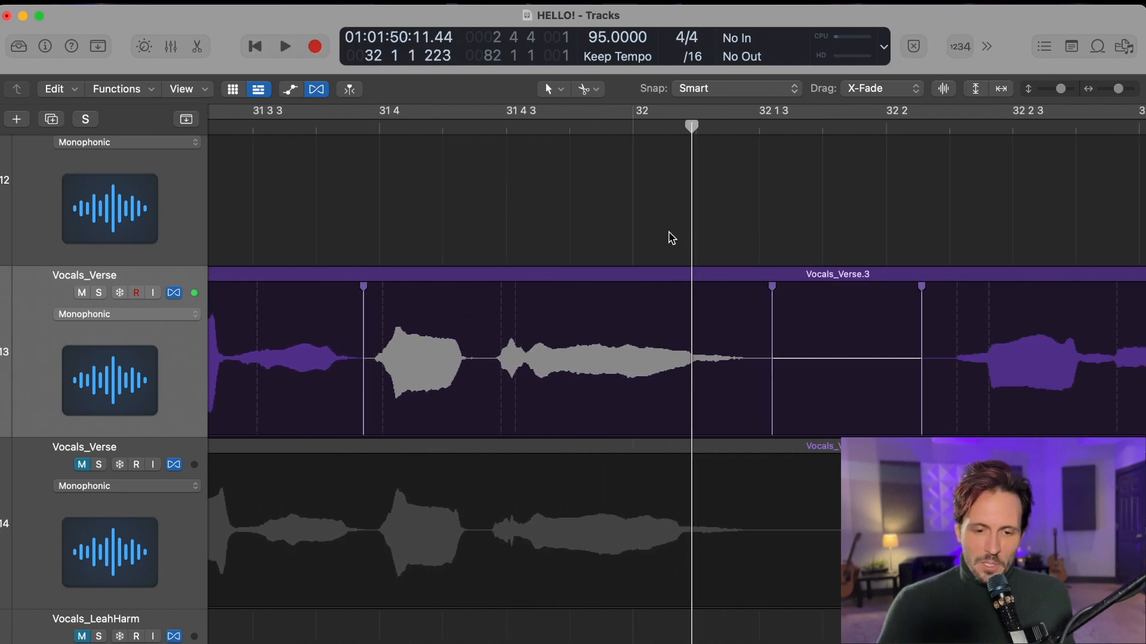
Unmute the lower Vocals_Verse track and return to the beginning of the verse at bar 28
{"action": "key", "text": "super+Left"}
{"action": "key", "text": "super+Left"}
{"action": "scroll", "coordinate": [544, 231], "scroll_direction": "left", "scroll_amount": 15}
{"action": "left_click", "coordinate": [84, 466]}
{"action": "scroll", "coordinate": [561, 358], "scroll_direction": "left", "scroll_amount": 20}
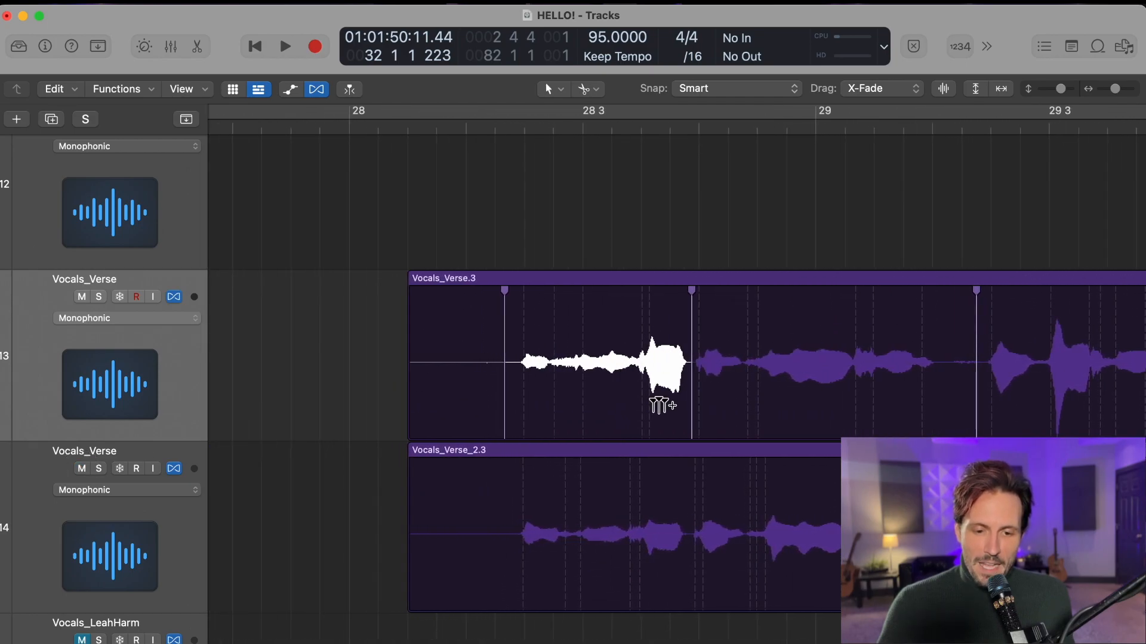
Select the Vocals_Verse_2.3 region and compare its opening phrase between 28 2 and 29 with the upper take
{"action": "scroll", "coordinate": [647, 396], "scroll_direction": "down", "scroll_amount": 3}
{"action": "scroll", "coordinate": [667, 406], "scroll_direction": "up", "scroll_amount": 10}
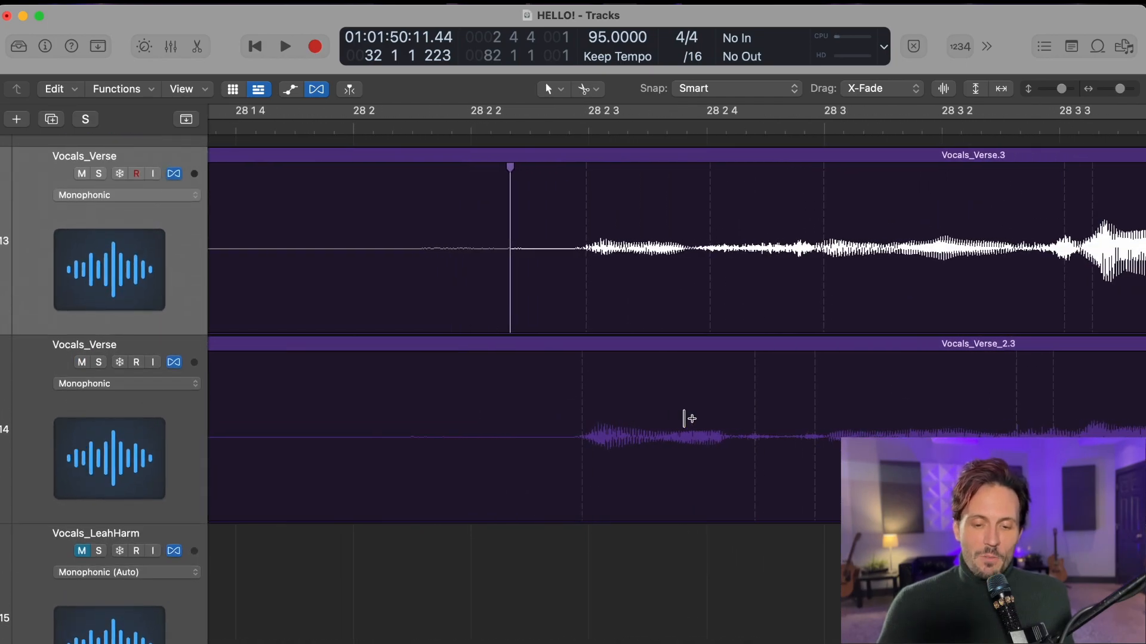
{"action": "scroll", "coordinate": [676, 420], "scroll_direction": "down", "scroll_amount": 2}
{"action": "scroll", "coordinate": [676, 420], "scroll_direction": "right", "scroll_amount": 2}
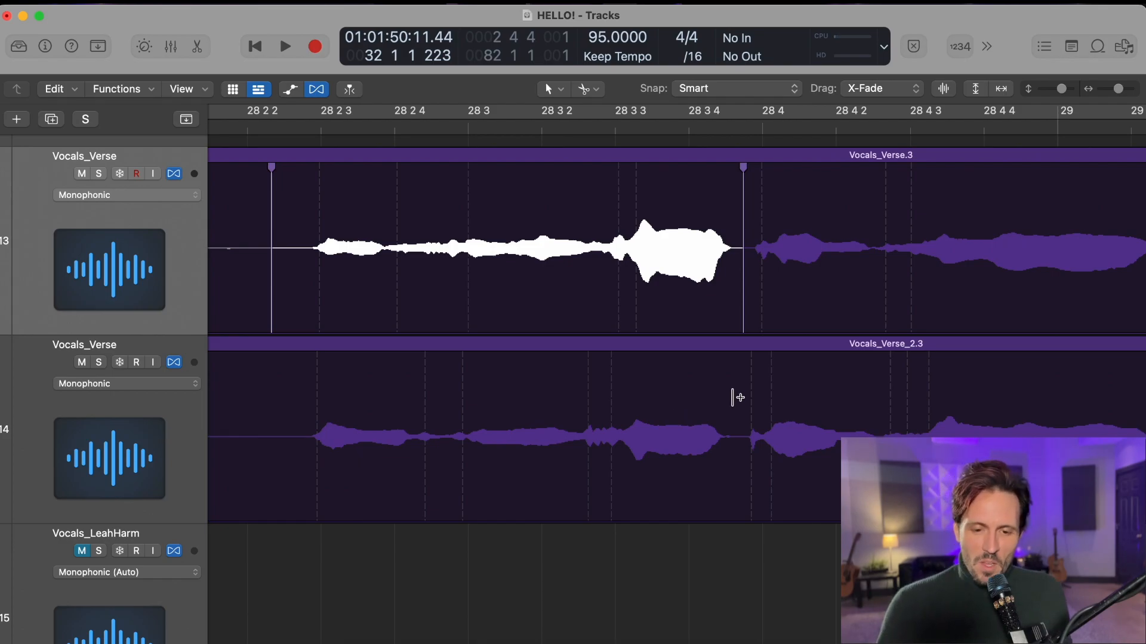
{"action": "left_click", "coordinate": [281, 375]}
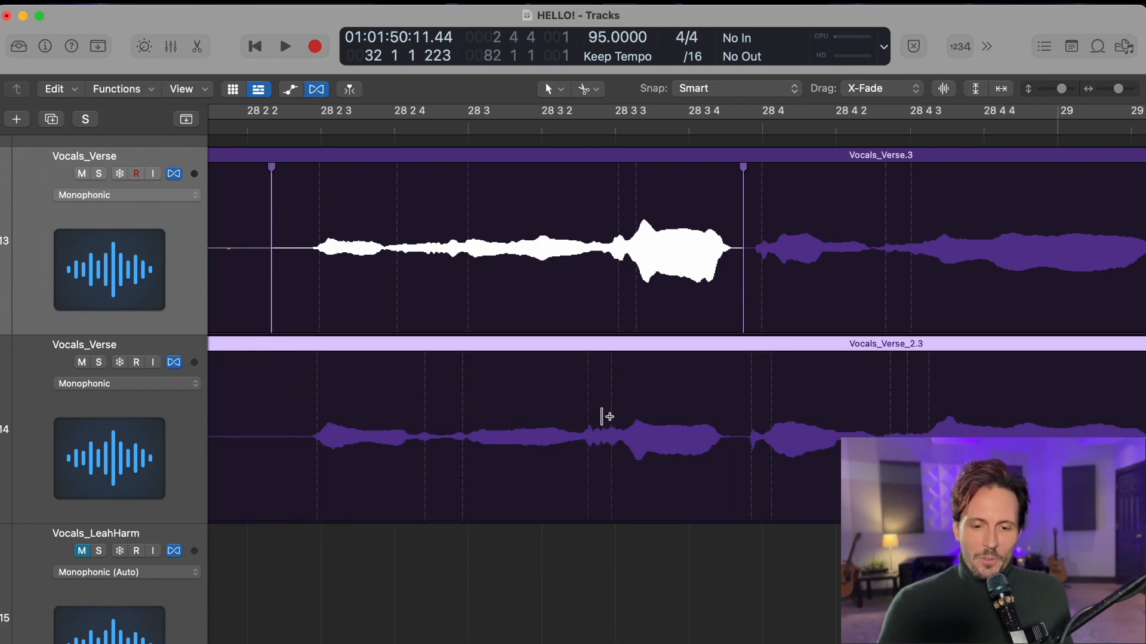
{"action": "scroll", "coordinate": [604, 412], "scroll_direction": "right", "scroll_amount": 2}
{"action": "scroll", "coordinate": [597, 405], "scroll_direction": "left", "scroll_amount": 3}
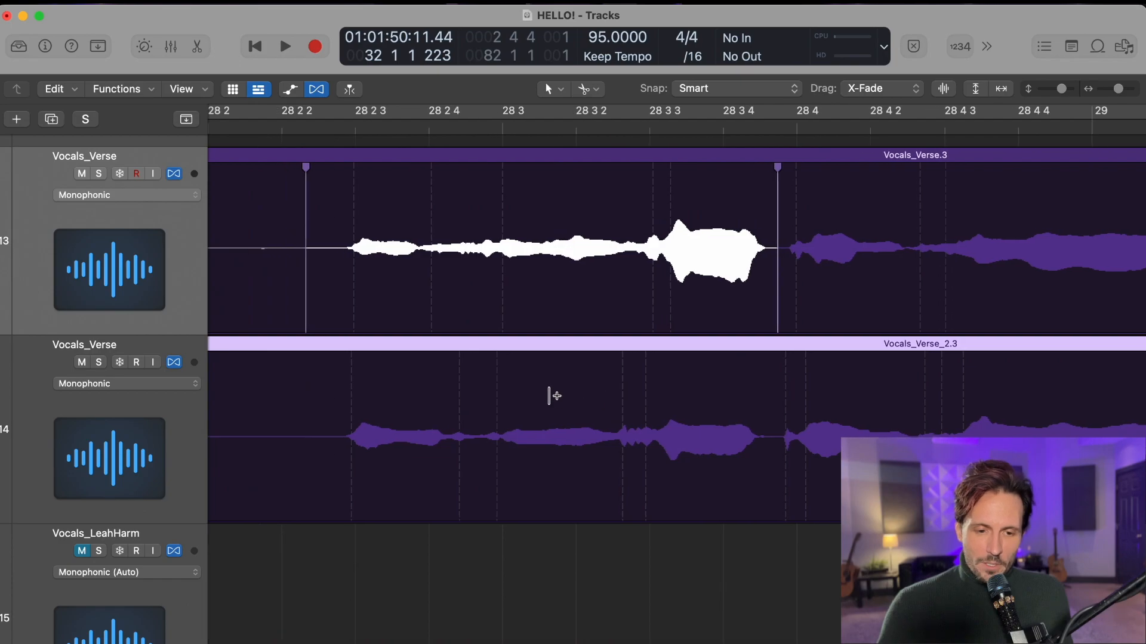
Compare the opening phrase of both verse takes between 28 2 2 and 29, and play them together
{"action": "scroll", "coordinate": [552, 397], "scroll_direction": "right", "scroll_amount": 5}
{"action": "scroll", "coordinate": [552, 396], "scroll_direction": "right", "scroll_amount": 4}
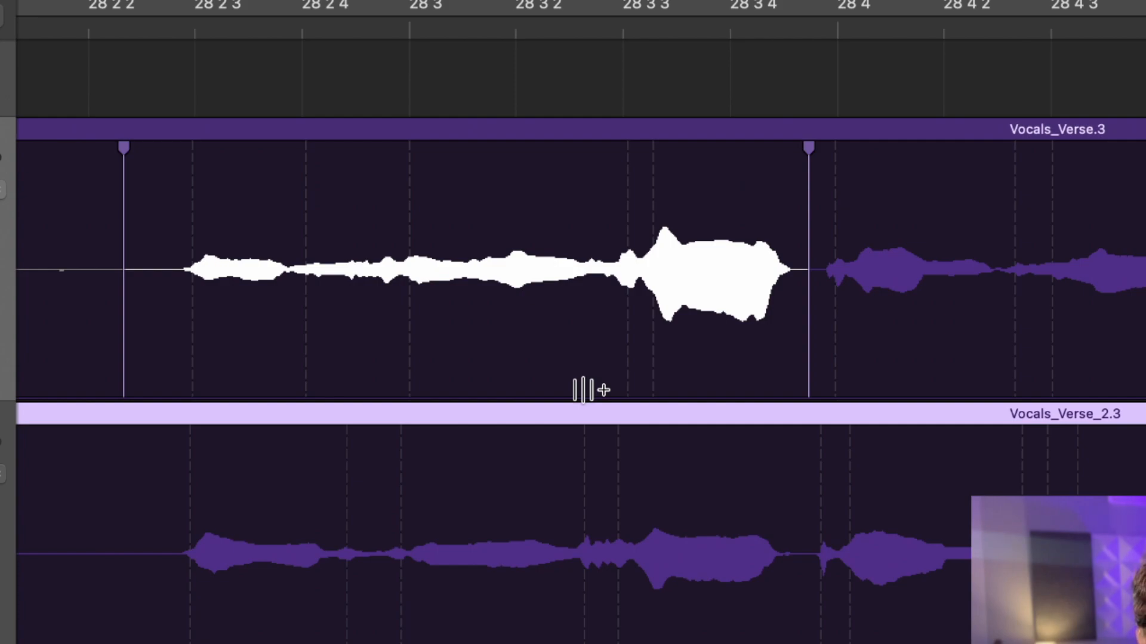
{"action": "scroll", "coordinate": [582, 390], "scroll_direction": "left", "scroll_amount": 3}
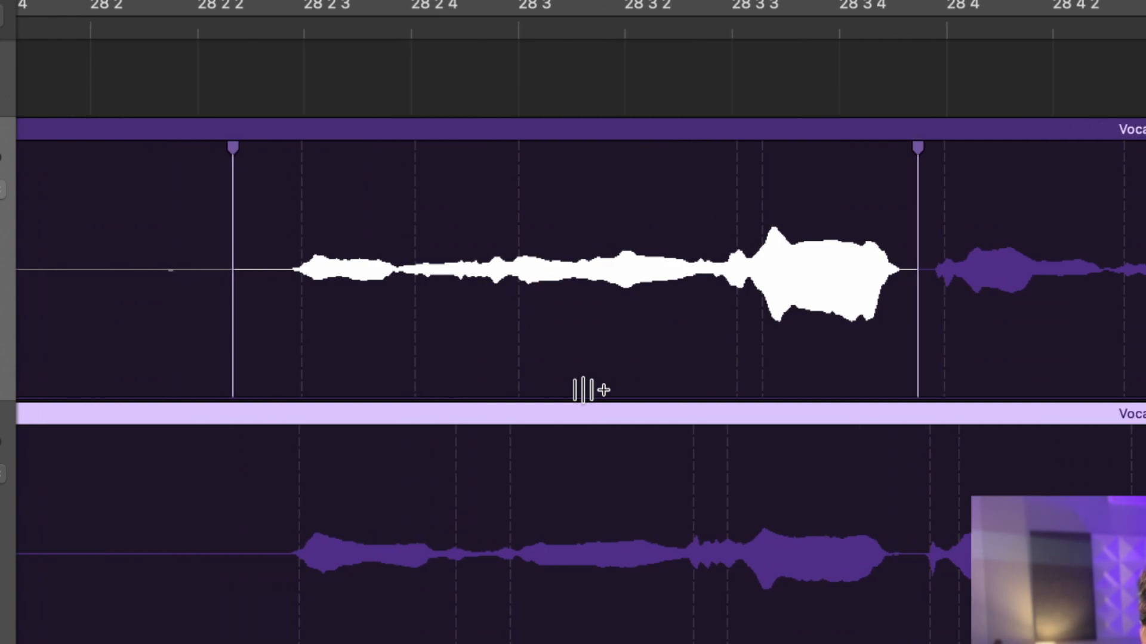
{"action": "scroll", "coordinate": [455, 256], "scroll_direction": "right", "scroll_amount": 3}
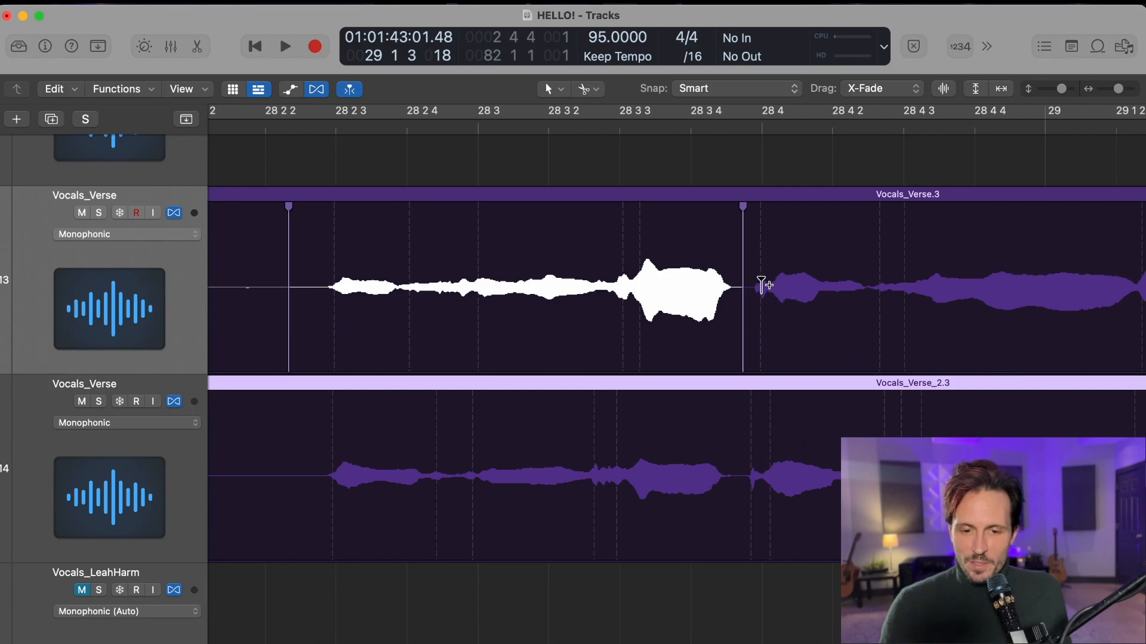
{"action": "left_click", "coordinate": [282, 128]}
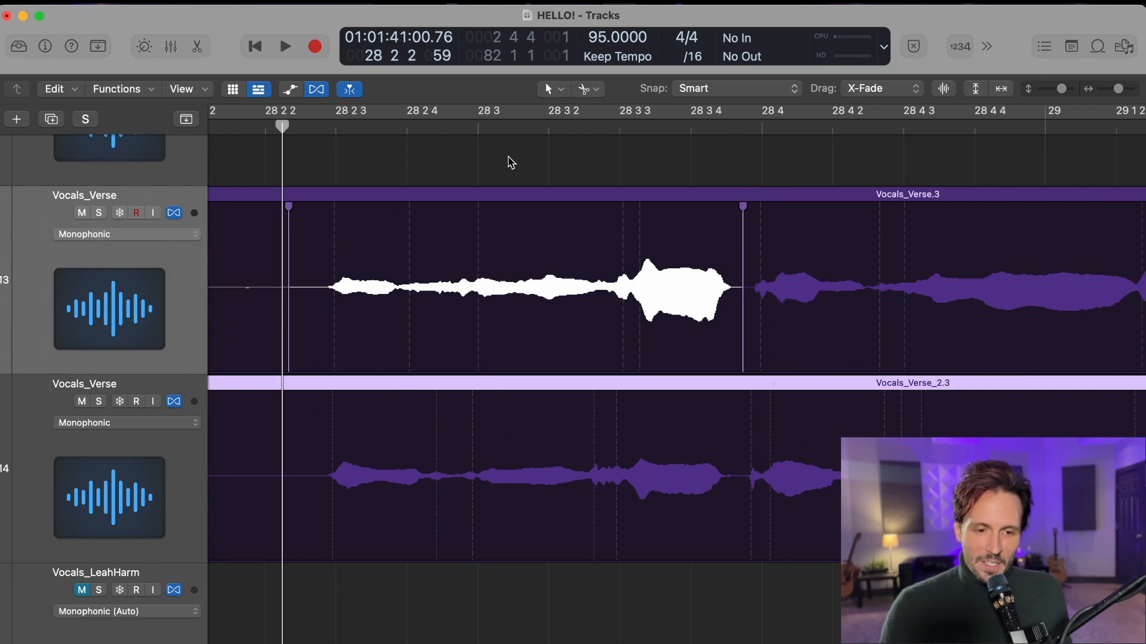
{"action": "key", "text": "space"}
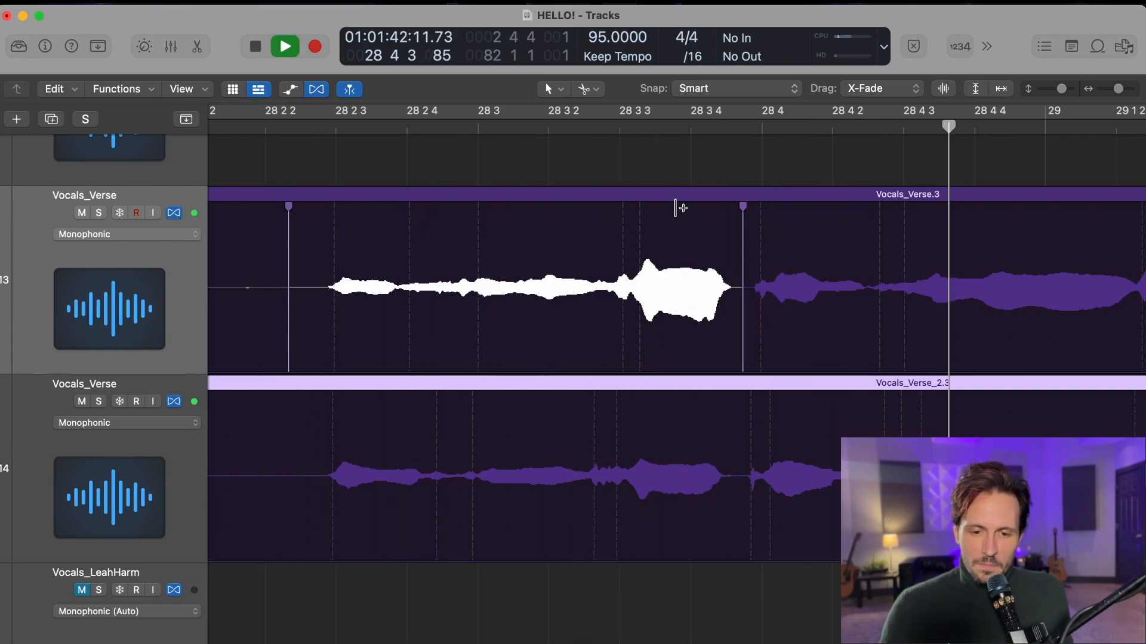
{"action": "key", "text": "space"}
Shift the lower take's opening phrase slightly later, using flex markers in the silence before 28 2 2 and the gap before 28 4
{"action": "left_click", "coordinate": [317, 417]}
{"action": "left_click_drag", "start_coordinate": [316, 417], "coordinate": [320, 416]}
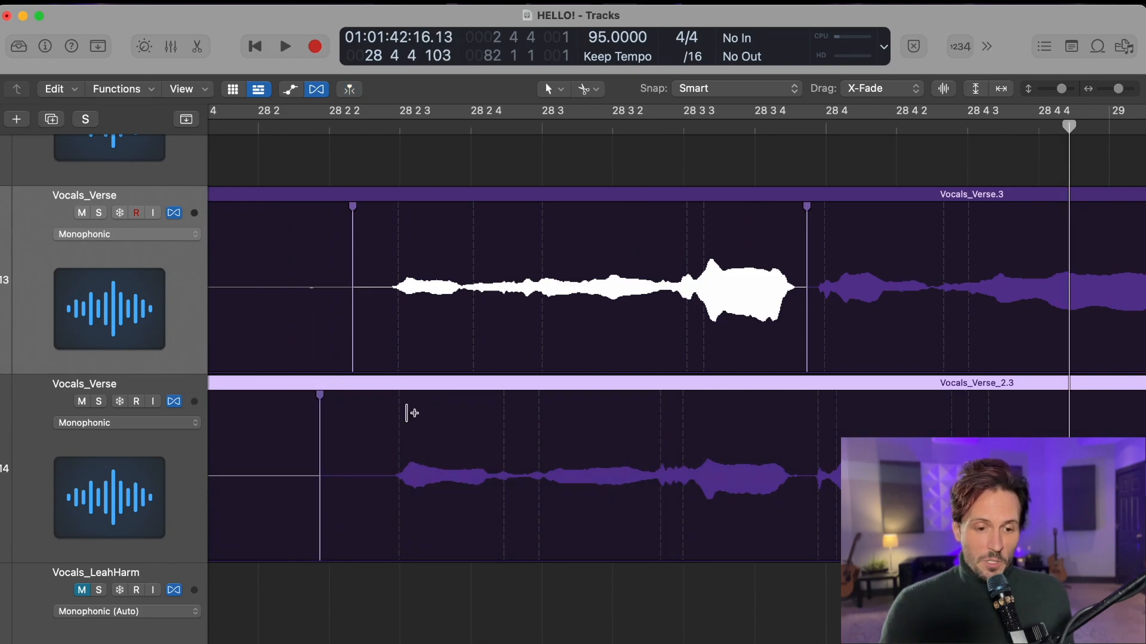
{"action": "scroll", "coordinate": [537, 197], "scroll_direction": "right", "scroll_amount": 5}
{"action": "mouse_move", "coordinate": [563, 126]}
{"action": "left_mouse_down"}
{"action": "mouse_move", "coordinate": [552, 134]}
{"action": "mouse_move", "coordinate": [557, 127]}
{"action": "left_mouse_up"}
{"action": "left_click", "coordinate": [471, 130]}
{"action": "left_click", "coordinate": [588, 156]}
{"action": "left_click_drag", "start_coordinate": [533, 427], "coordinate": [538, 424]}
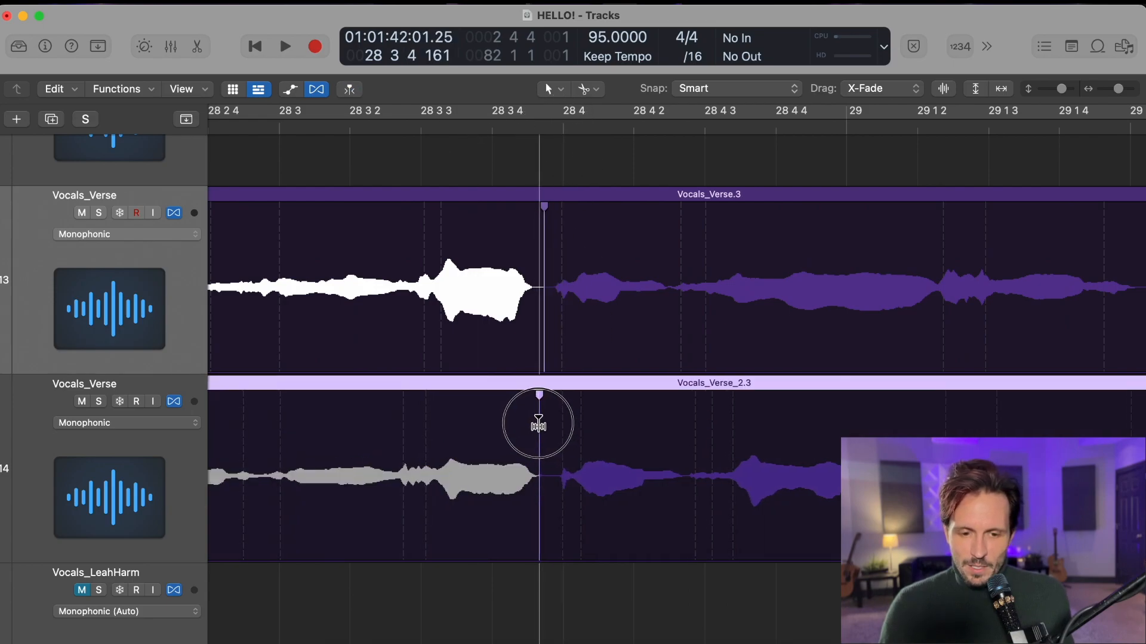
Replay both takes through the opening phrase and compare the word lengths between 28 2 3 and 28 4
{"action": "left_click", "coordinate": [404, 127]}
{"action": "key", "text": "space"}
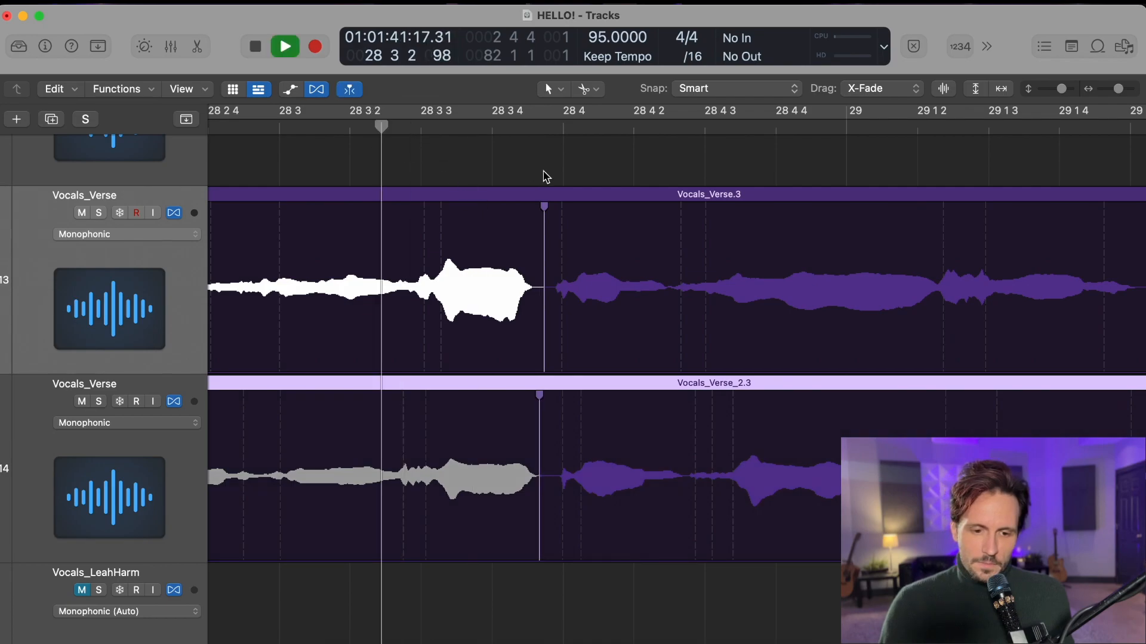
{"action": "key", "text": "space"}
{"action": "scroll", "coordinate": [540, 200], "scroll_direction": "left", "scroll_amount": 10}
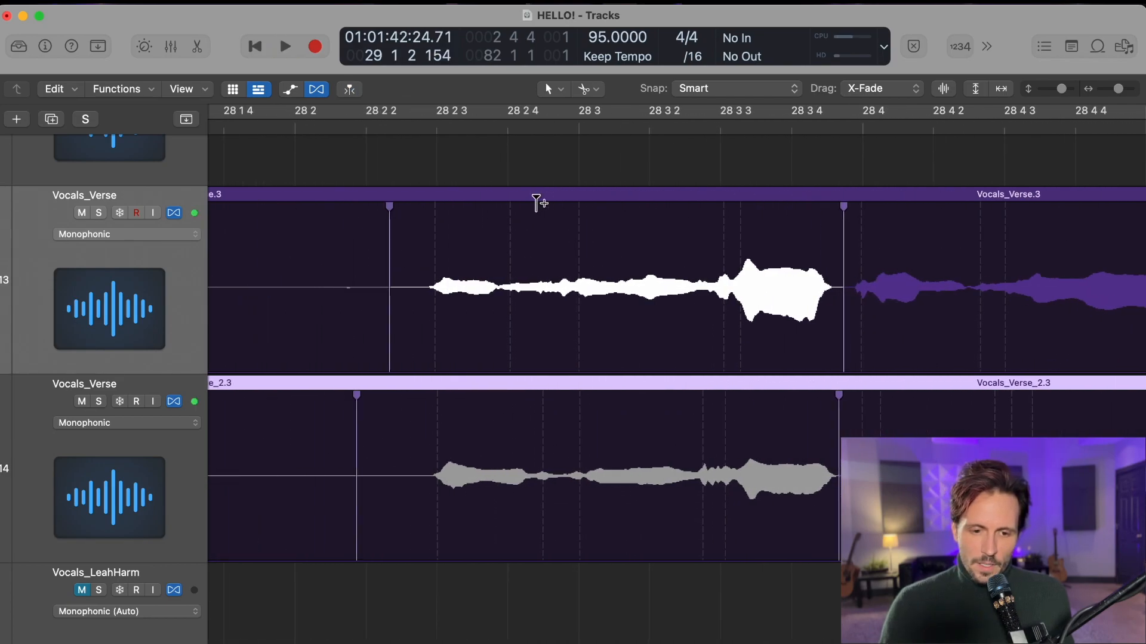
{"action": "scroll", "coordinate": [509, 385], "scroll_direction": "right", "scroll_amount": 3}
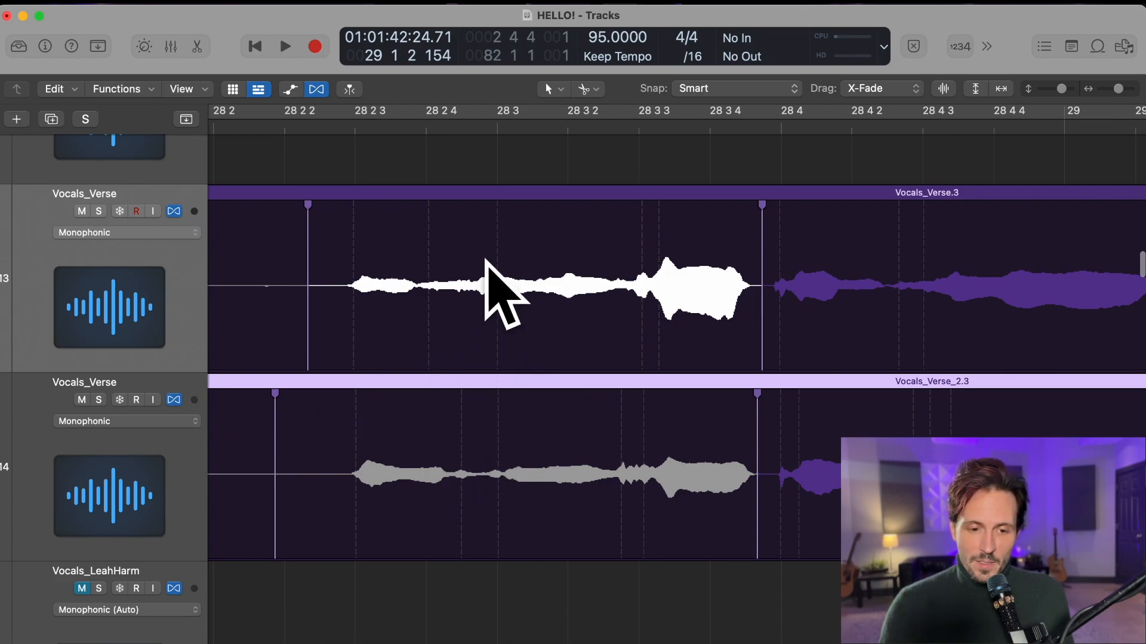
{"action": "scroll", "coordinate": [448, 435], "scroll_direction": "left", "scroll_amount": 1}
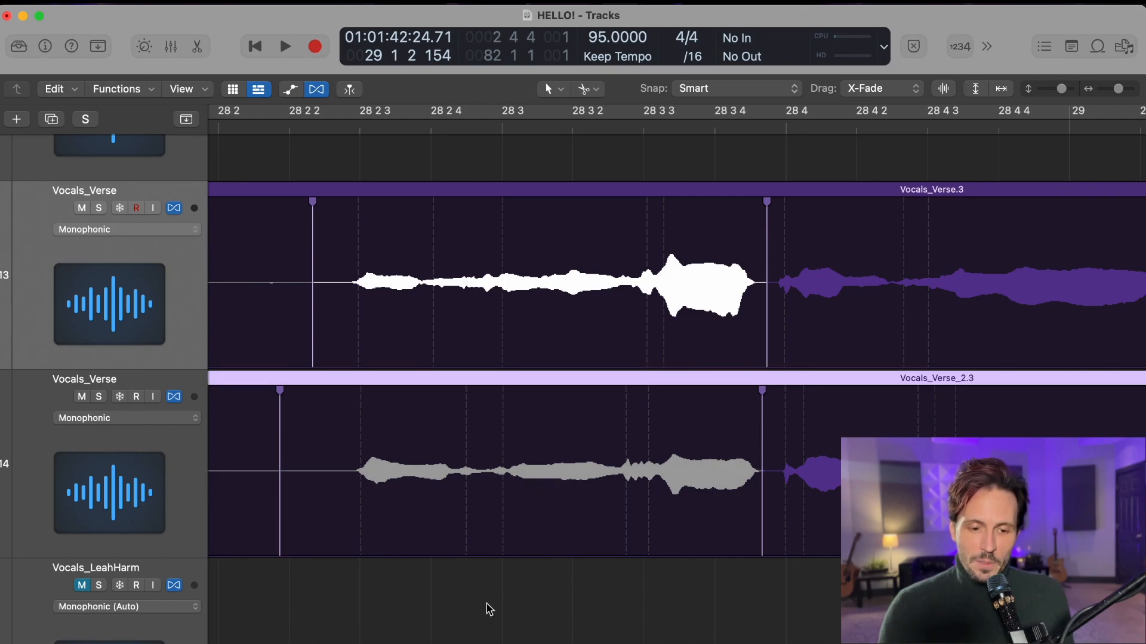
{"action": "left_click", "coordinate": [595, 570]}
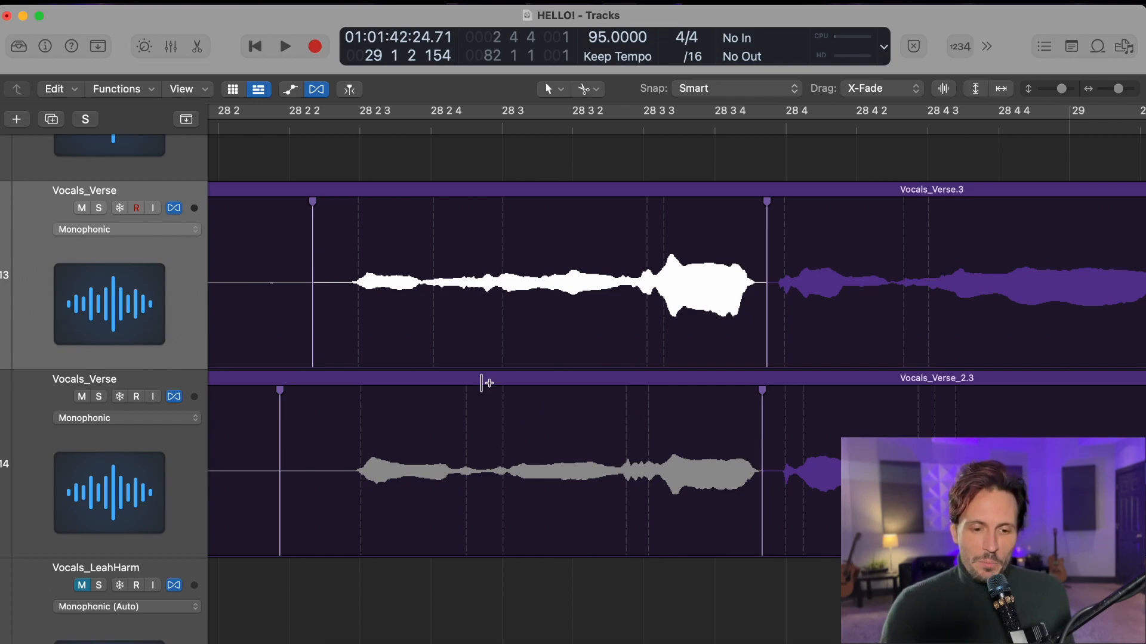
{"action": "left_click", "coordinate": [368, 133]}
{"action": "key", "text": "space"}
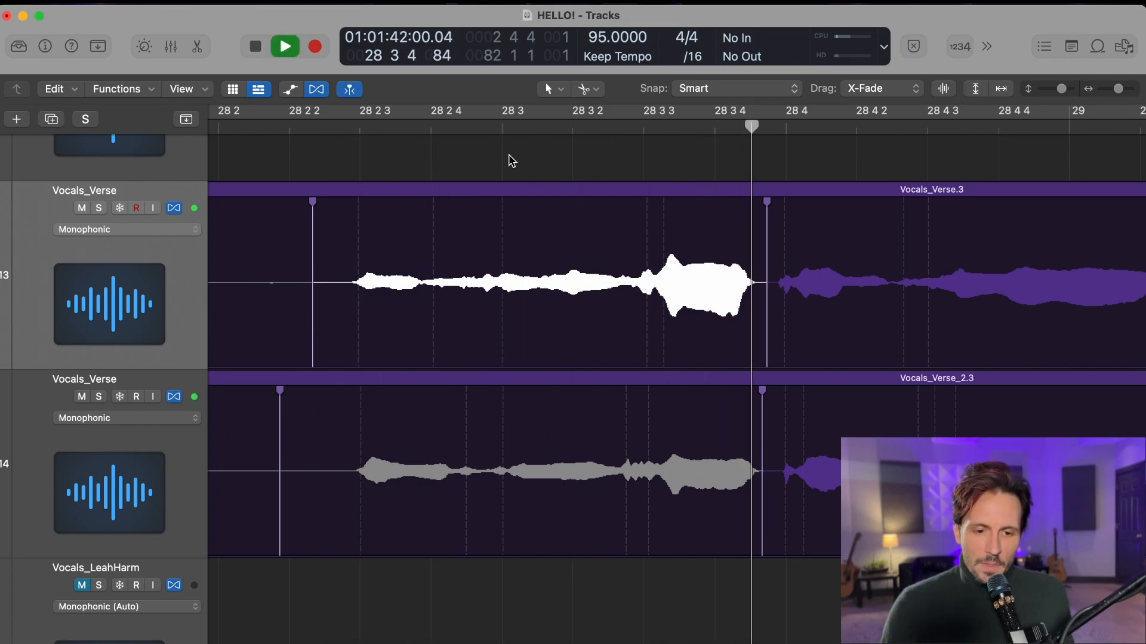
{"action": "key", "text": "space"}
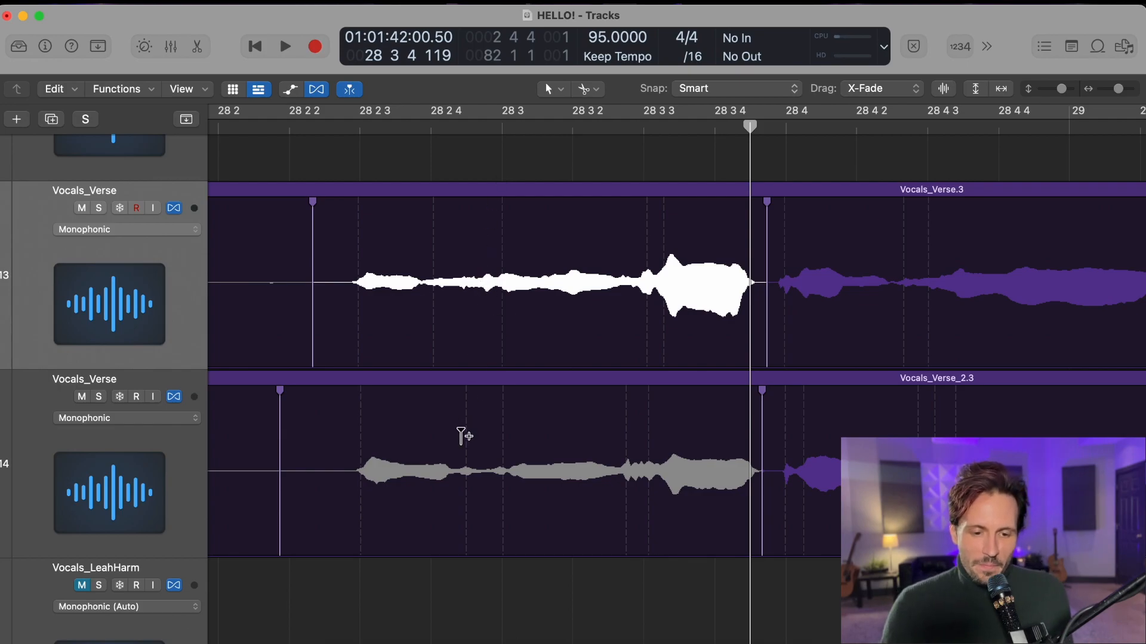
Try to pull the end of the lower take's first word earlier to 28 2 4, and undo it
{"action": "left_click_drag", "start_coordinate": [466, 427], "coordinate": [429, 433]}
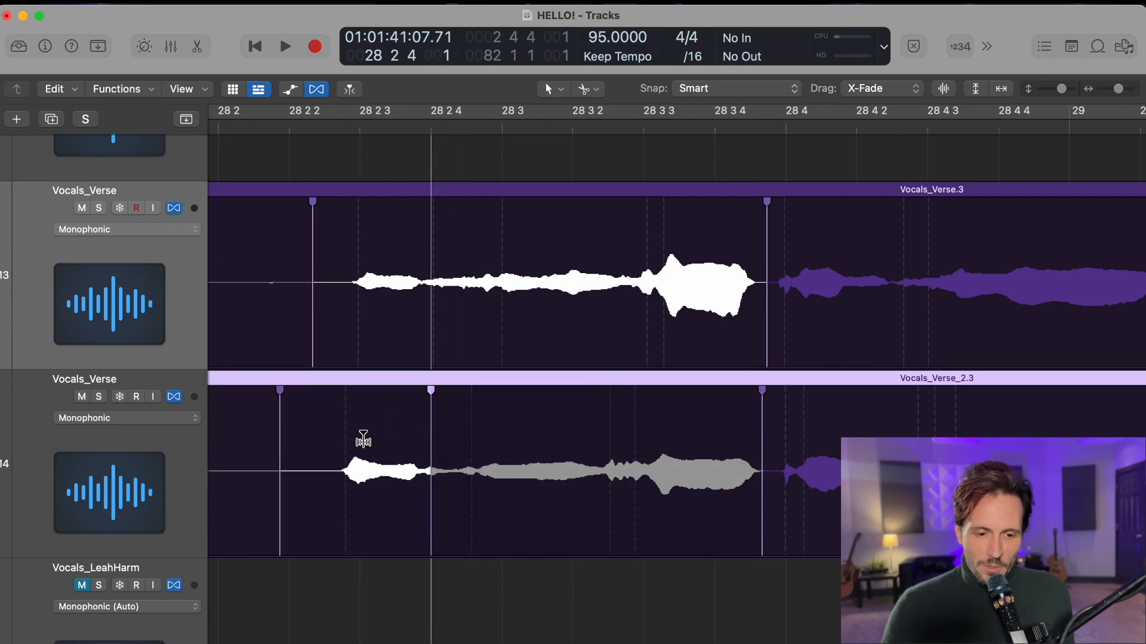
{"action": "key", "text": "super+z"}
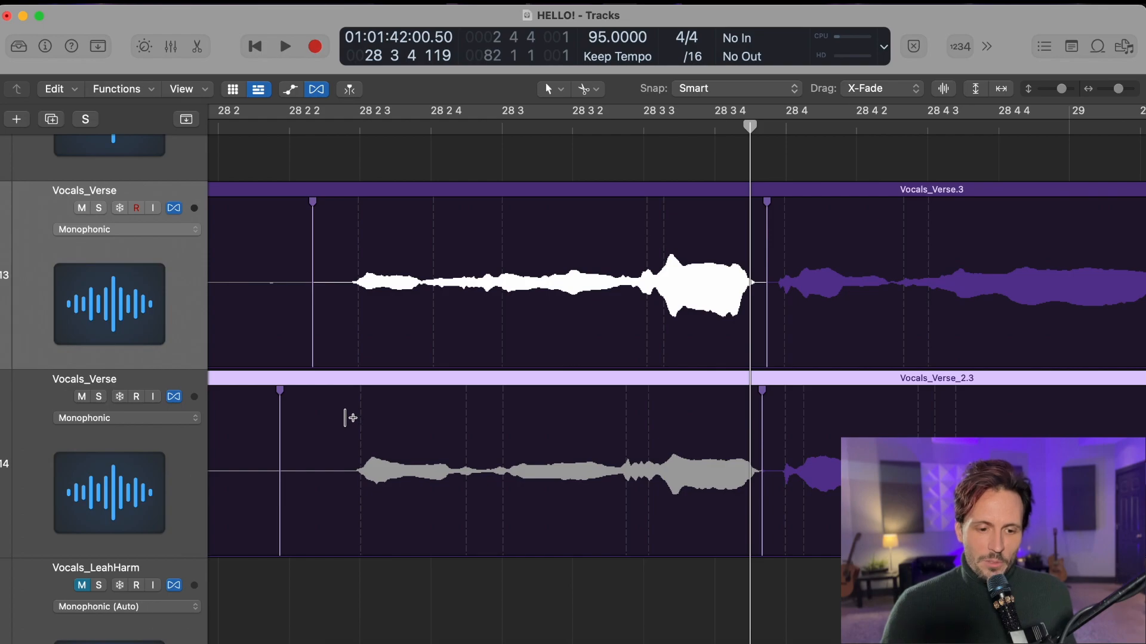
Anchor the lower take with a flex marker before its first word, and shorten that word to end just before 28 2 4
{"action": "scroll", "coordinate": [468, 443], "scroll_direction": "up", "scroll_amount": 5}
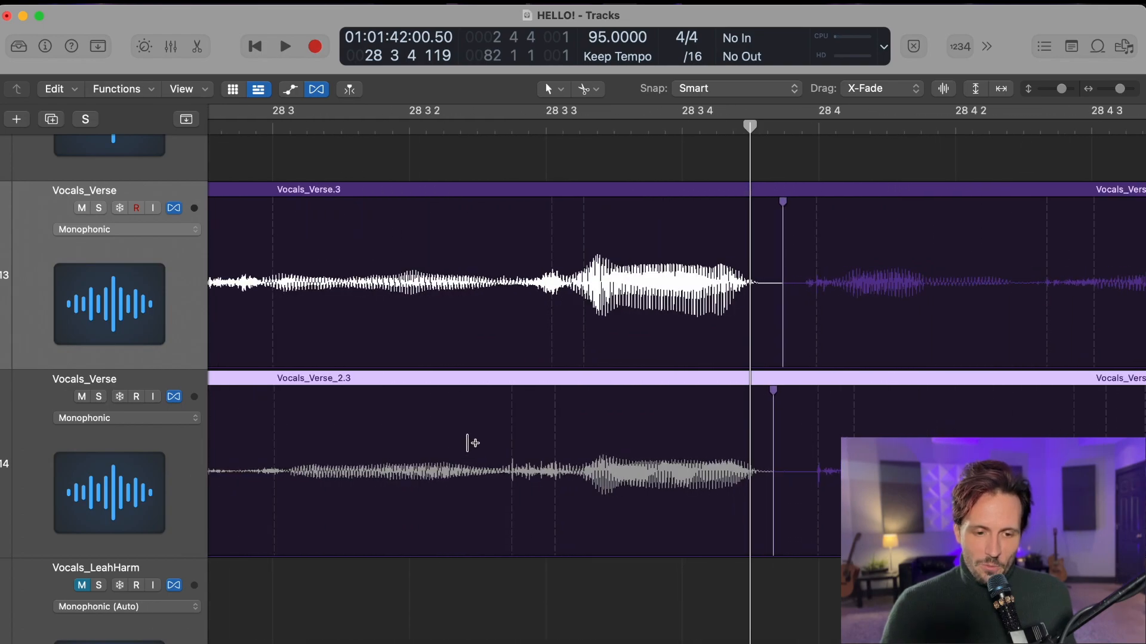
{"action": "scroll", "coordinate": [468, 442], "scroll_direction": "left", "scroll_amount": 2}
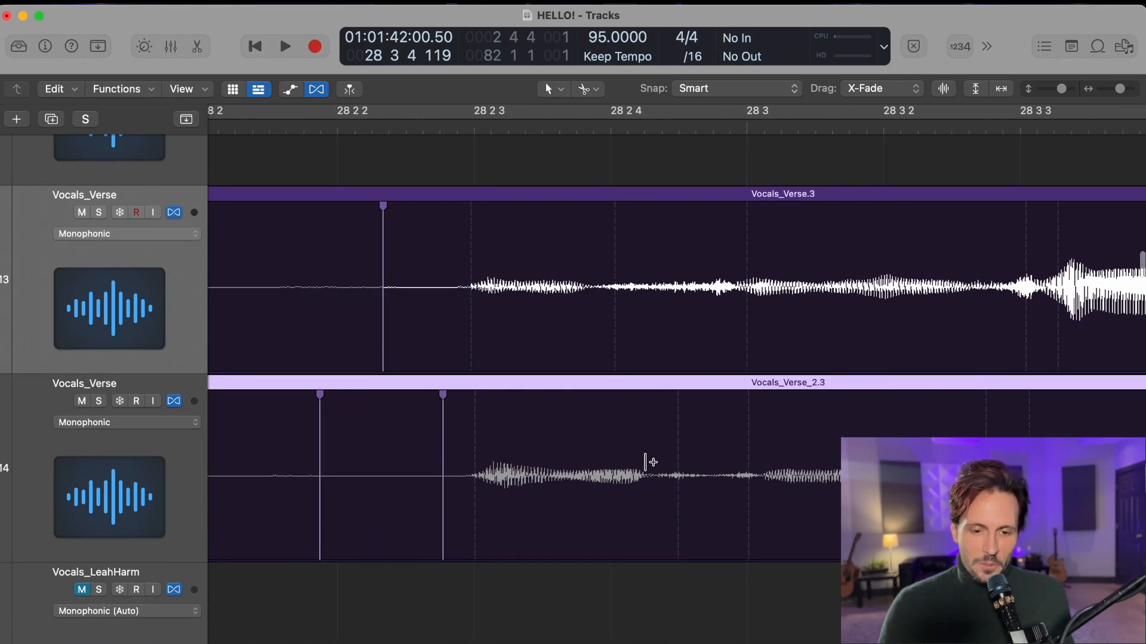
{"action": "left_click_drag", "start_coordinate": [662, 457], "coordinate": [598, 453]}
{"action": "key", "text": "space"}
{"action": "scroll", "coordinate": [494, 420], "scroll_direction": "right", "scroll_amount": 1}
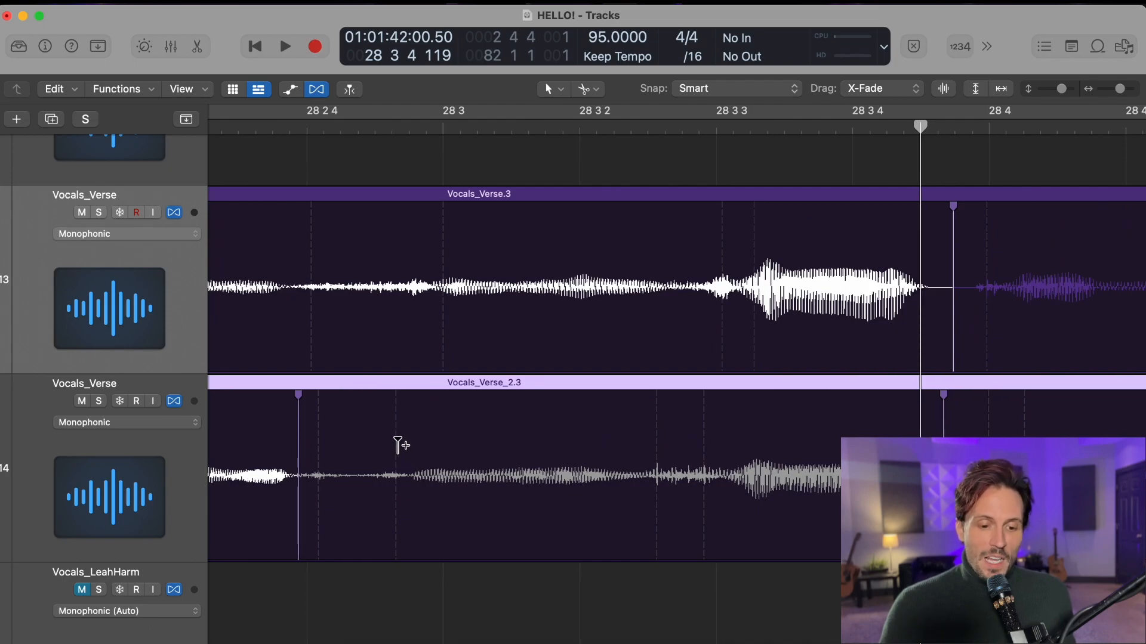
Nudge the lower take's next word slightly later with a flex marker in the gap before 28 3
{"action": "left_click_drag", "start_coordinate": [396, 445], "coordinate": [416, 436]}
{"action": "key", "text": "super+Left"}
{"action": "key", "text": "super+Left"}
{"action": "scroll", "coordinate": [628, 445], "scroll_direction": "left", "scroll_amount": 3}
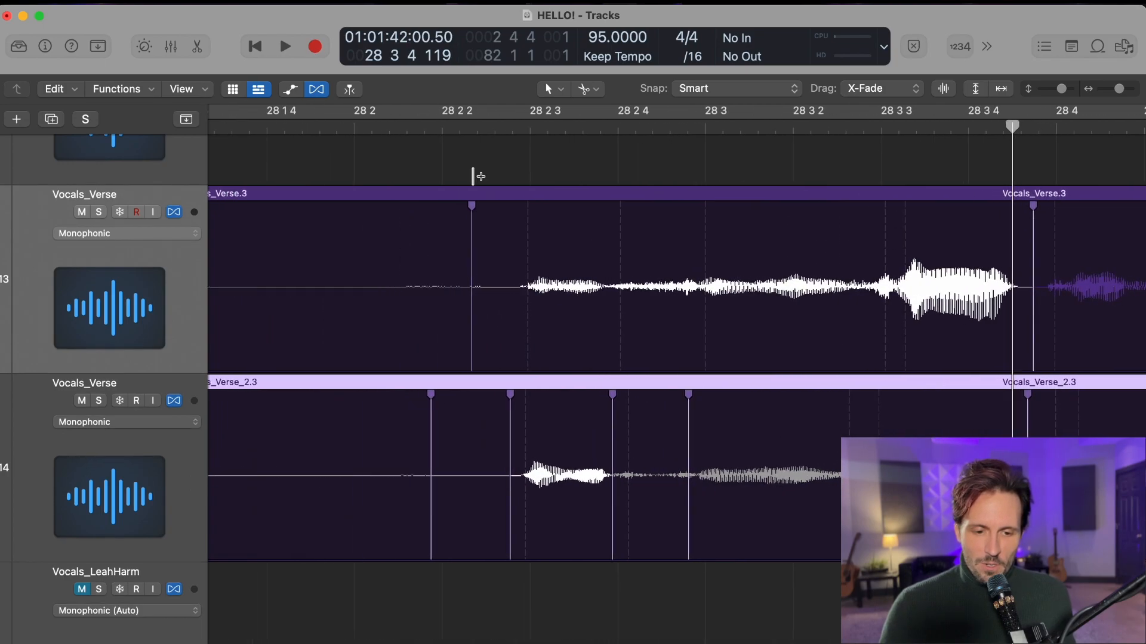
Play both takes from before the first word past 28 4 to check the retimed words
{"action": "left_click", "coordinate": [430, 127]}
{"action": "key", "text": "space"}
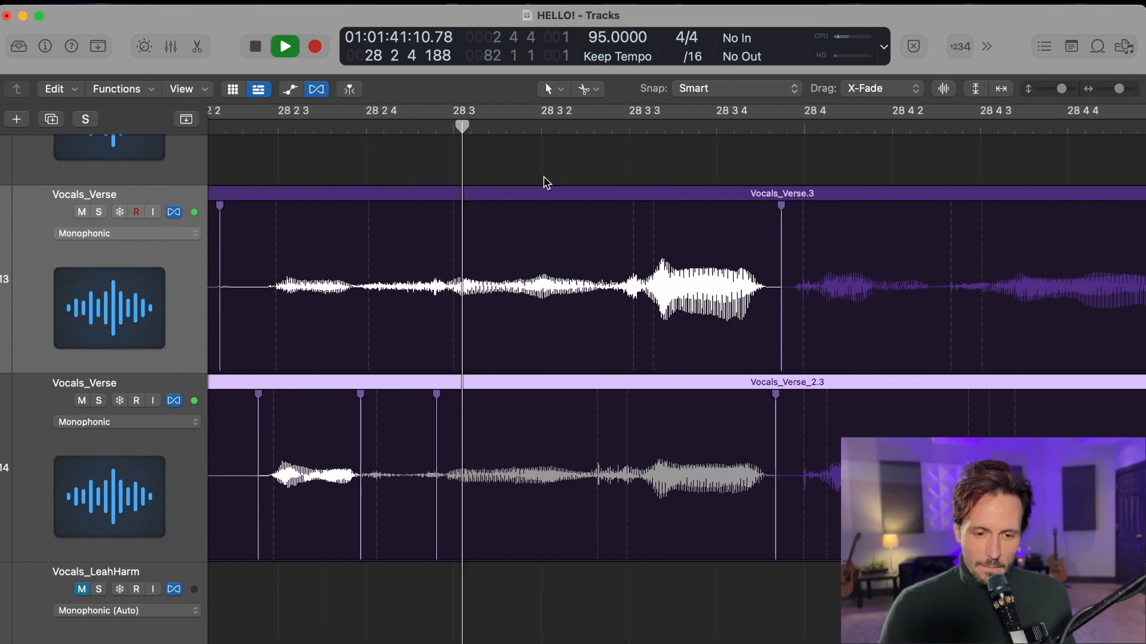
{"action": "key", "text": "space"}
{"action": "scroll", "coordinate": [544, 182], "scroll_direction": "left", "scroll_amount": 3}
{"action": "scroll", "coordinate": [547, 183], "scroll_direction": "right", "scroll_amount": 3}
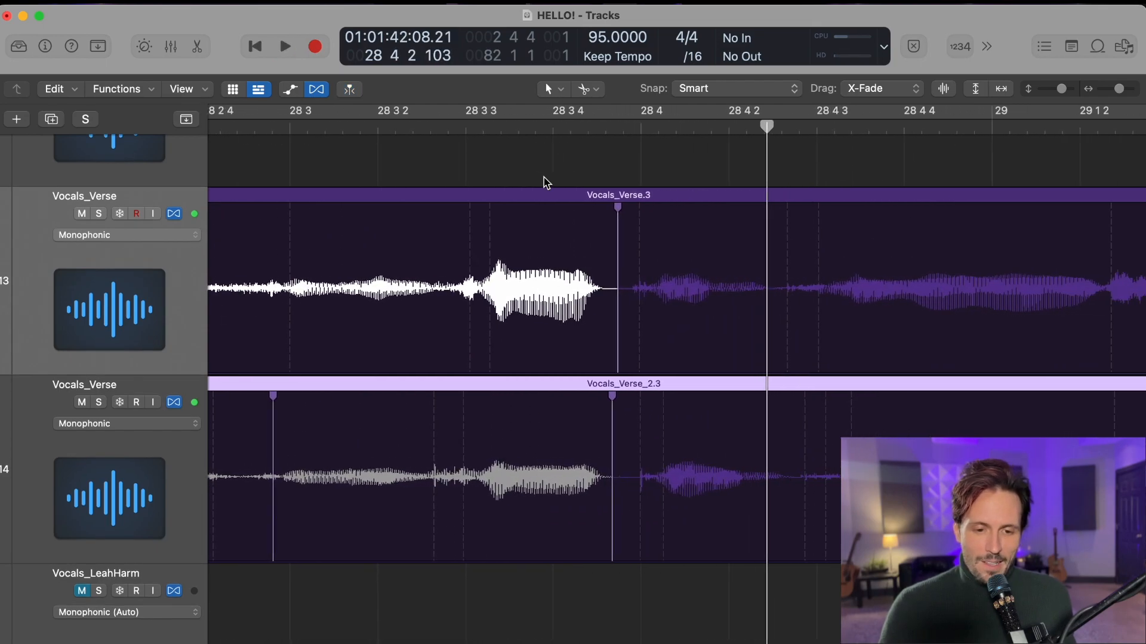
Move the lower take's transition before 28 3 3 slightly later to match the upper take, and replay the phrase
{"action": "left_click_drag", "start_coordinate": [433, 411], "coordinate": [443, 406]}
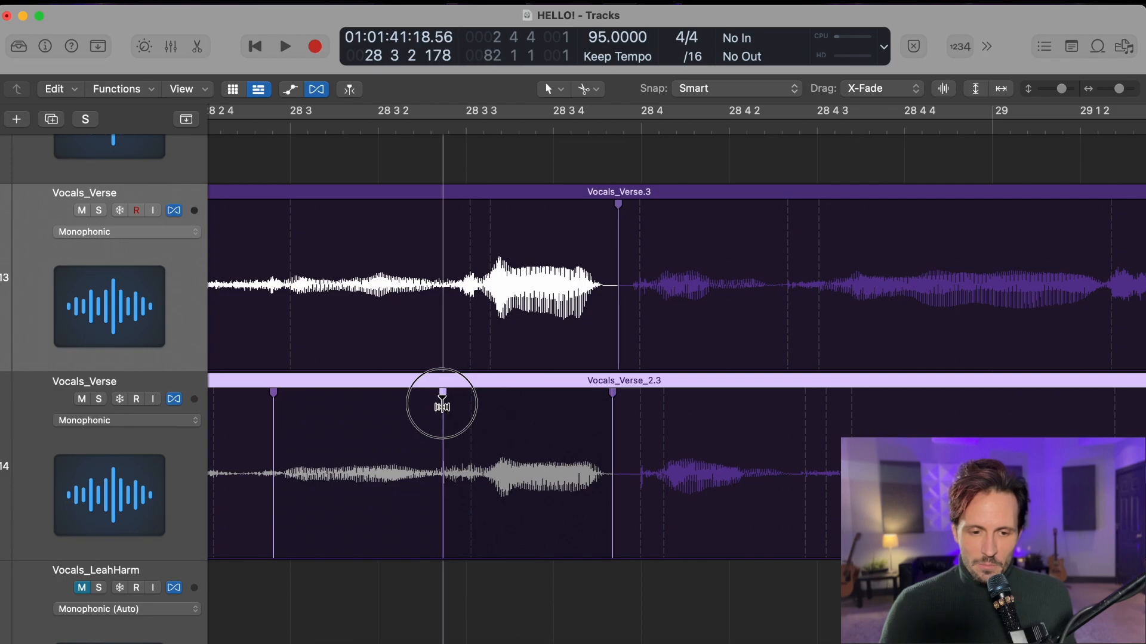
{"action": "scroll", "coordinate": [440, 404], "scroll_direction": "left", "scroll_amount": 4}
{"action": "left_click", "coordinate": [290, 130]}
{"action": "key", "text": "space"}
{"action": "scroll", "coordinate": [517, 162], "scroll_direction": "right", "scroll_amount": 3}
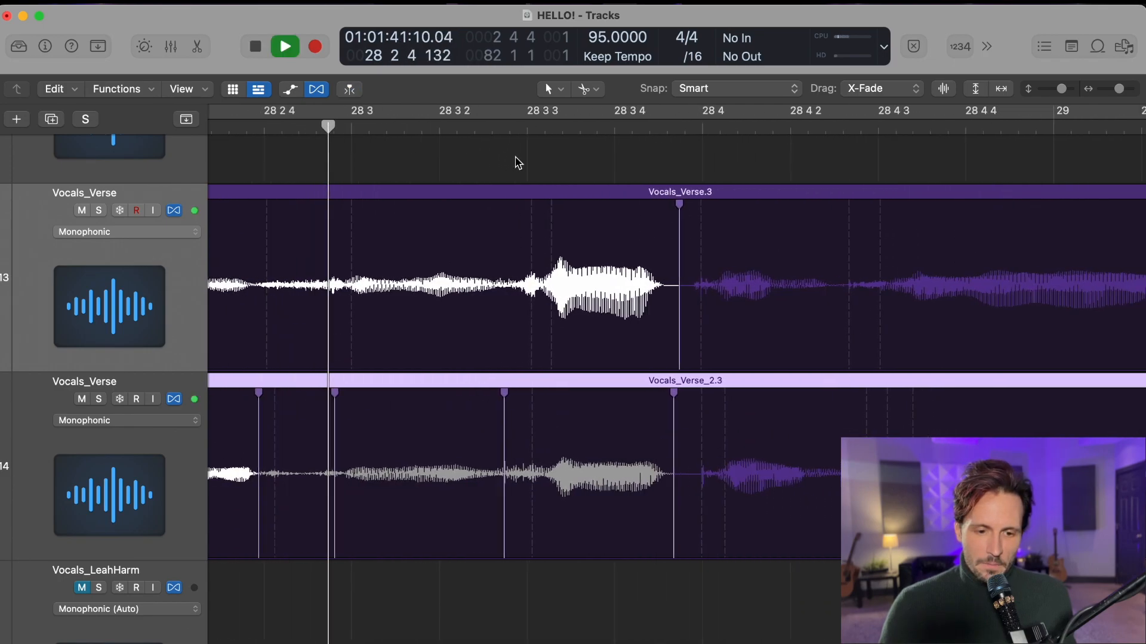
{"action": "key", "text": "space"}
Try to pull the lower take's gap before 28 4 3 earlier to match the upper take, and replay it
{"action": "scroll", "coordinate": [481, 154], "scroll_direction": "right", "scroll_amount": 2}
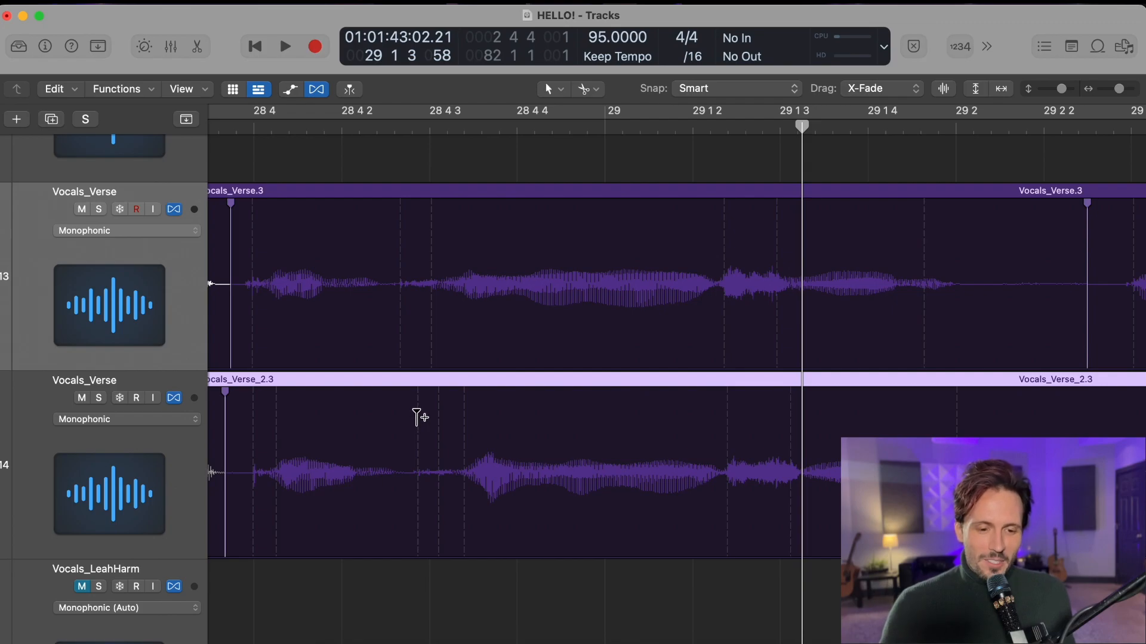
{"action": "left_click_drag", "start_coordinate": [417, 416], "coordinate": [400, 430]}
{"action": "scroll", "coordinate": [312, 191], "scroll_direction": "left", "scroll_amount": 4}
{"action": "left_click", "coordinate": [313, 128]}
{"action": "key", "text": "space"}
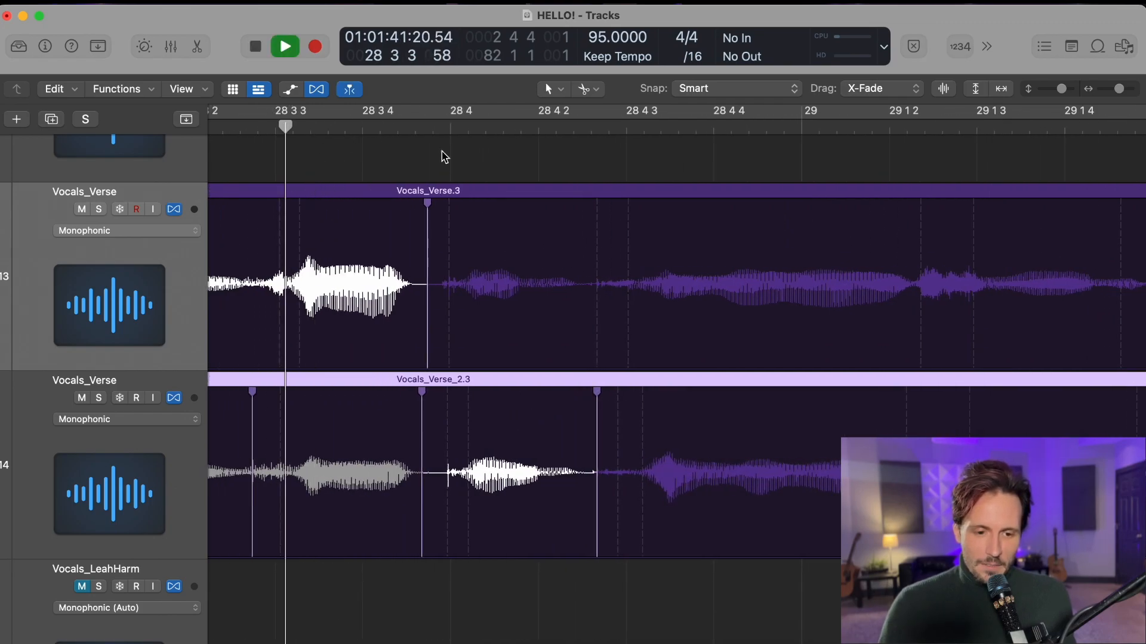
{"action": "scroll", "coordinate": [551, 185], "scroll_direction": "right", "scroll_amount": 9}
{"action": "key", "text": "space"}
{"action": "scroll", "coordinate": [437, 184], "scroll_direction": "left", "scroll_amount": 6}
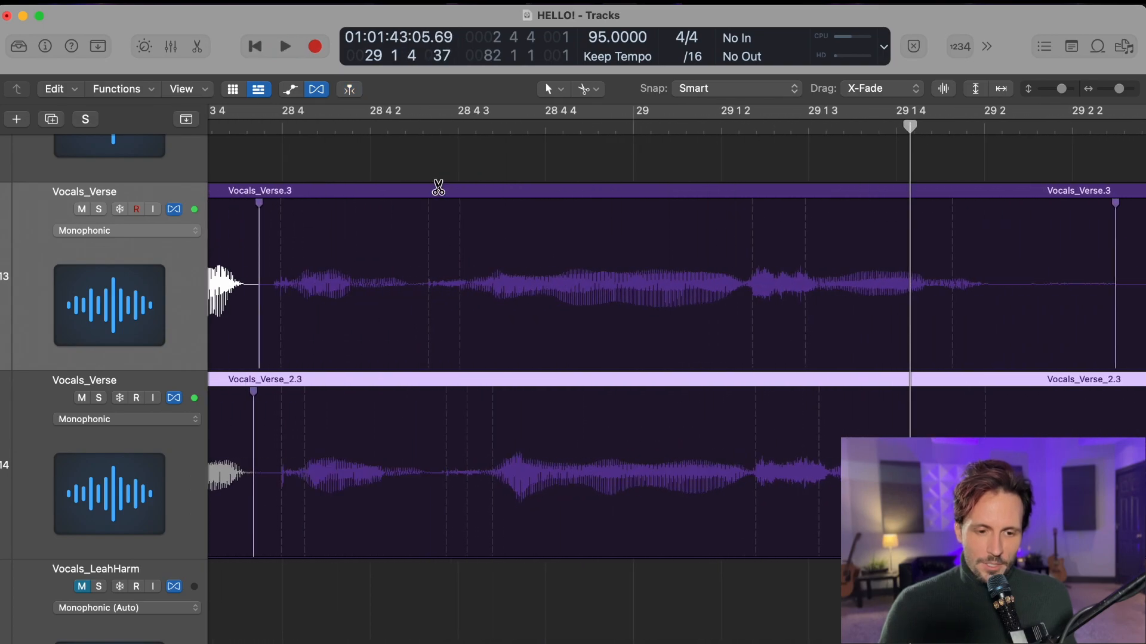
Move the upper take's word onset near 28 4 3 slightly later with a flex marker, and replay through 29 2
{"action": "scroll", "coordinate": [438, 174], "scroll_direction": "right", "scroll_amount": 1}
{"action": "left_click", "coordinate": [432, 152]}
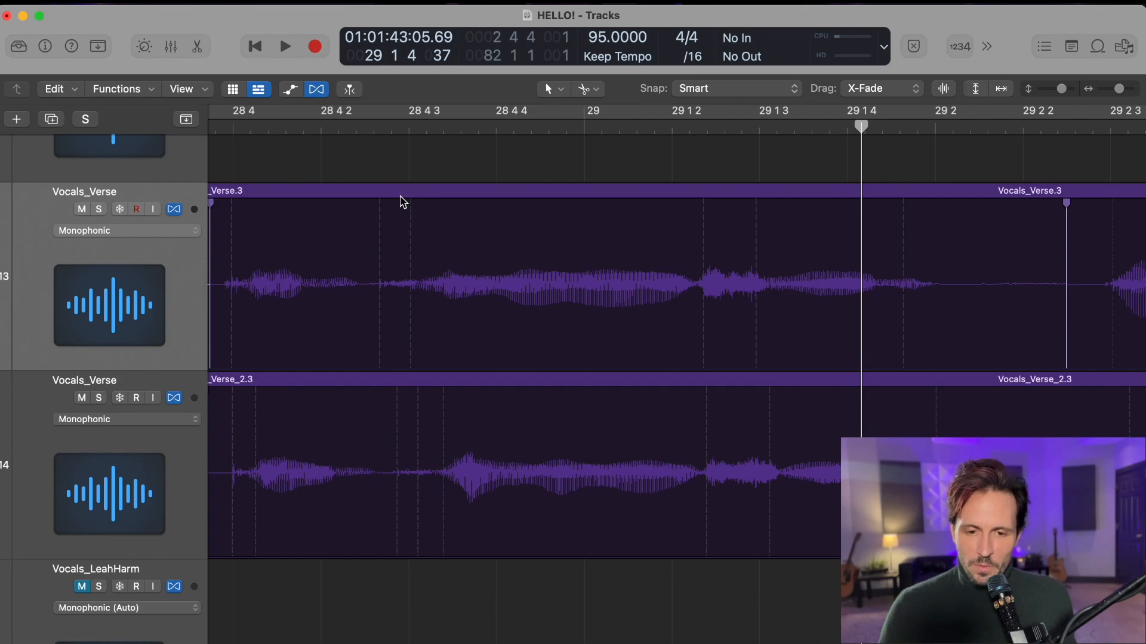
{"action": "left_click_drag", "start_coordinate": [382, 215], "coordinate": [401, 215]}
{"action": "key", "text": "space"}
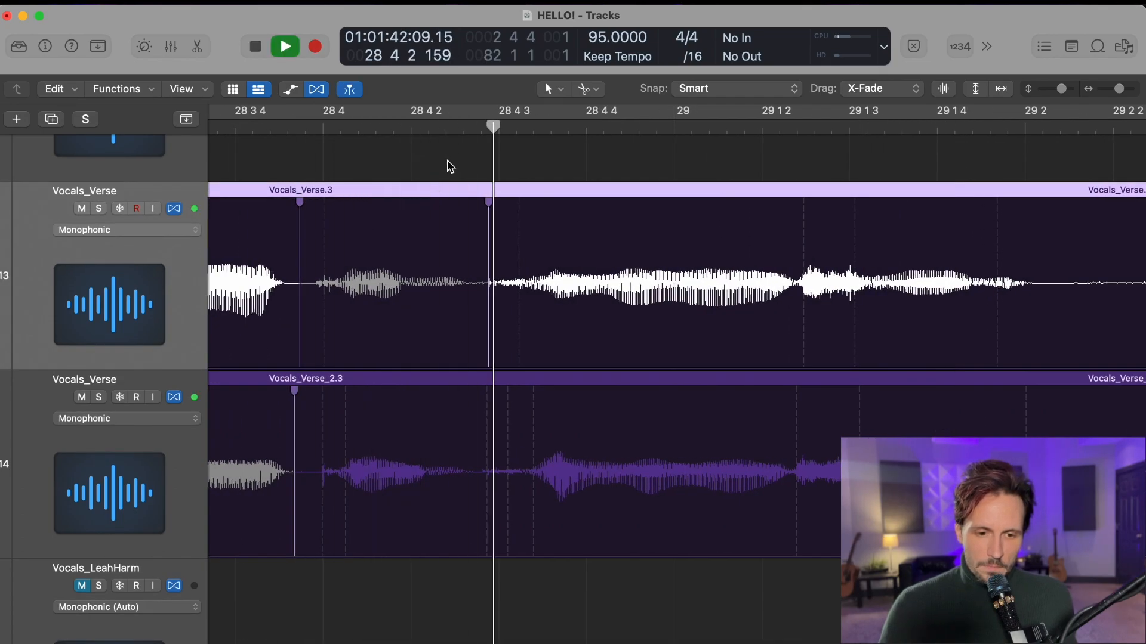
{"action": "key", "text": "space"}
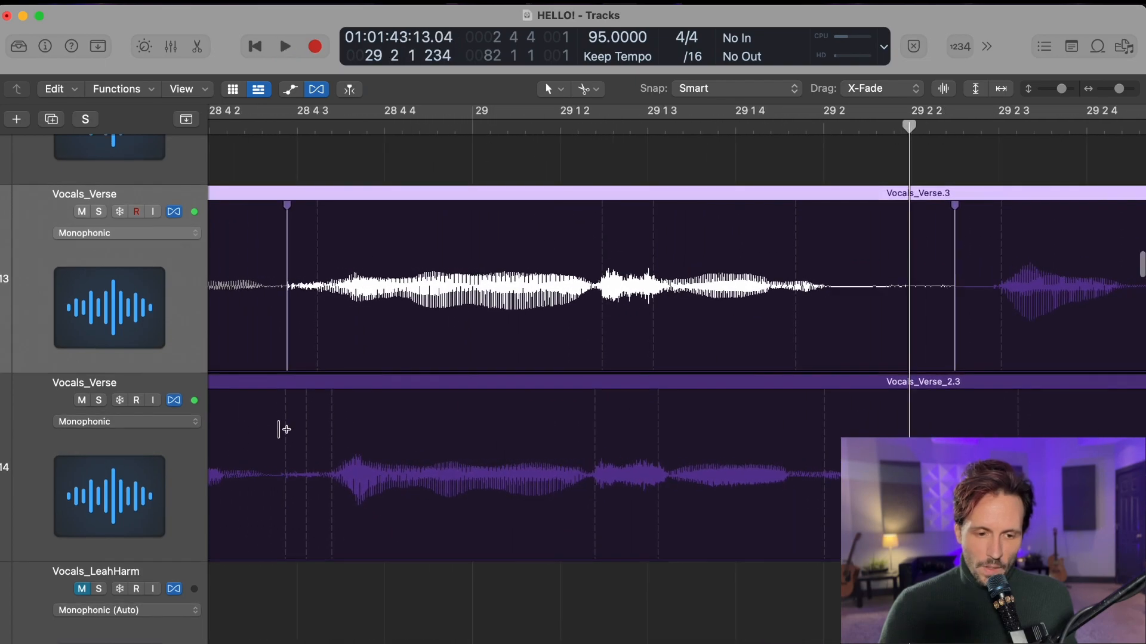
Anchor the lower take just before 28 4 3 and shift its word onset between 29 1 2 and 29 1 3 slightly later
{"action": "left_click", "coordinate": [286, 414]}
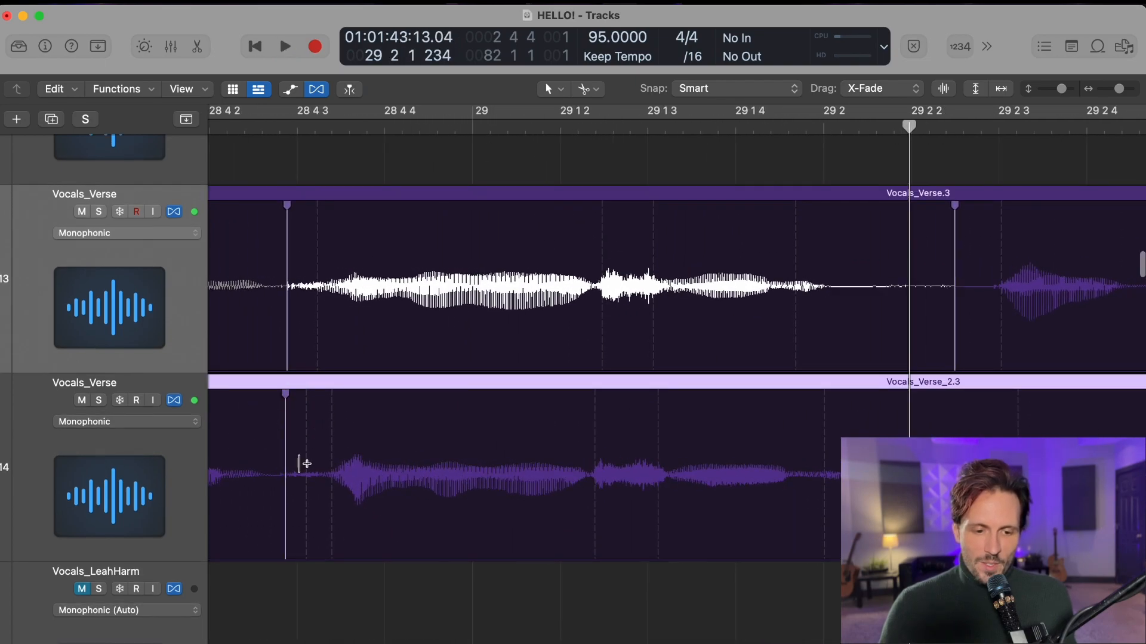
{"action": "left_click_drag", "start_coordinate": [597, 433], "coordinate": [603, 424]}
Pull the lower take's word near 29 2 3 earlier to match the upper take, and shorten the preceding word to end near 29 2
{"action": "scroll", "coordinate": [601, 426], "scroll_direction": "right", "scroll_amount": 5}
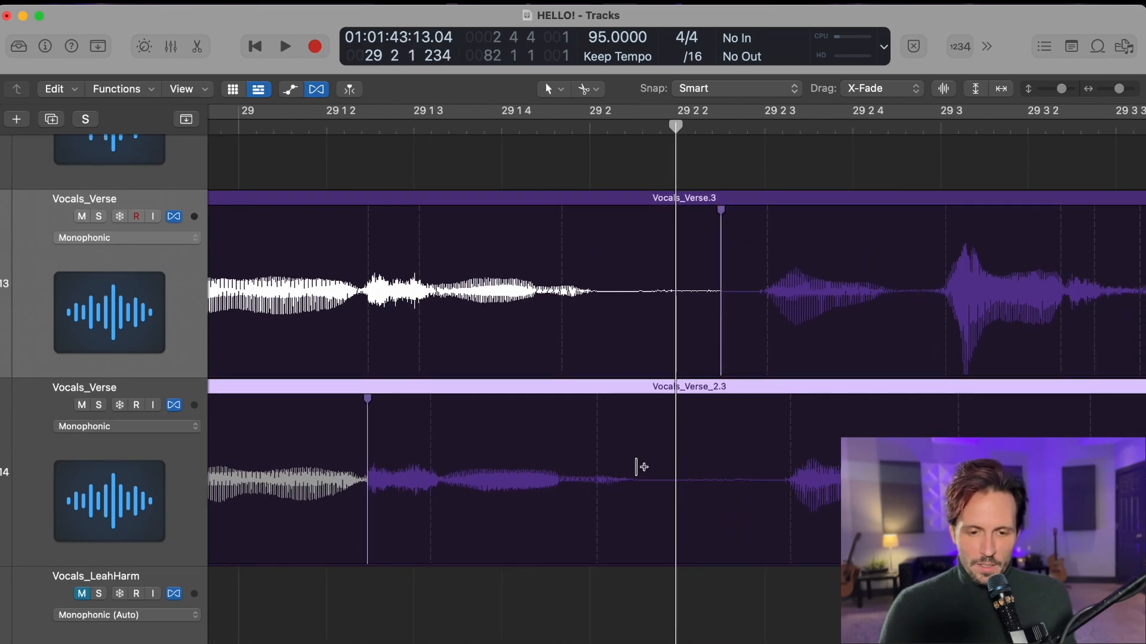
{"action": "scroll", "coordinate": [637, 467], "scroll_direction": "right", "scroll_amount": 3}
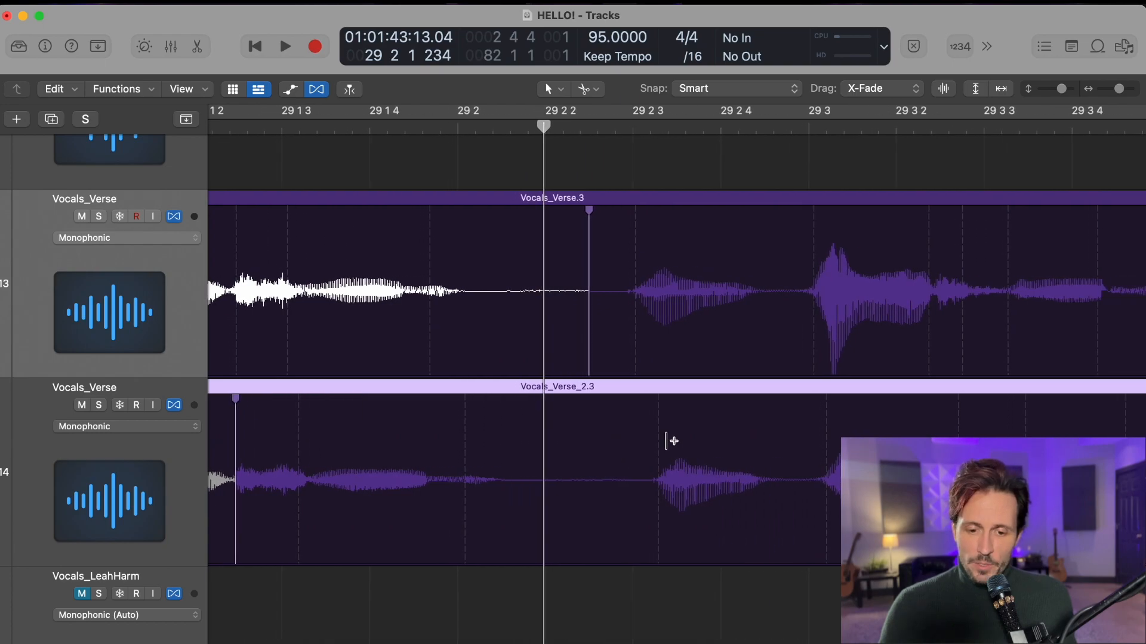
{"action": "left_click_drag", "start_coordinate": [591, 435], "coordinate": [562, 442]}
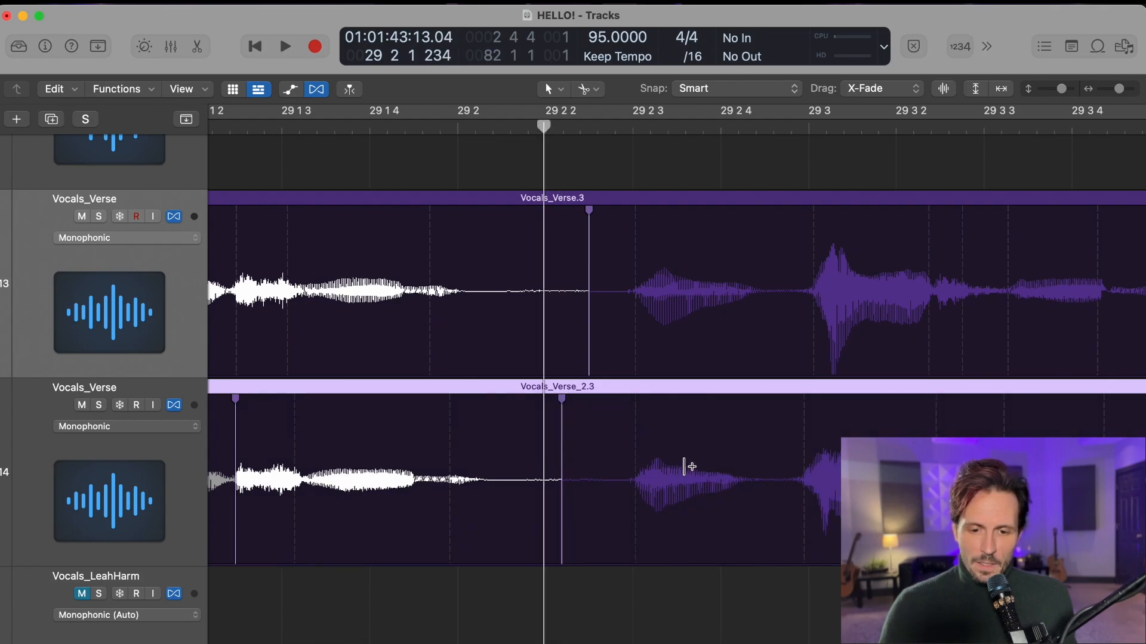
{"action": "left_click_drag", "start_coordinate": [497, 463], "coordinate": [467, 465]}
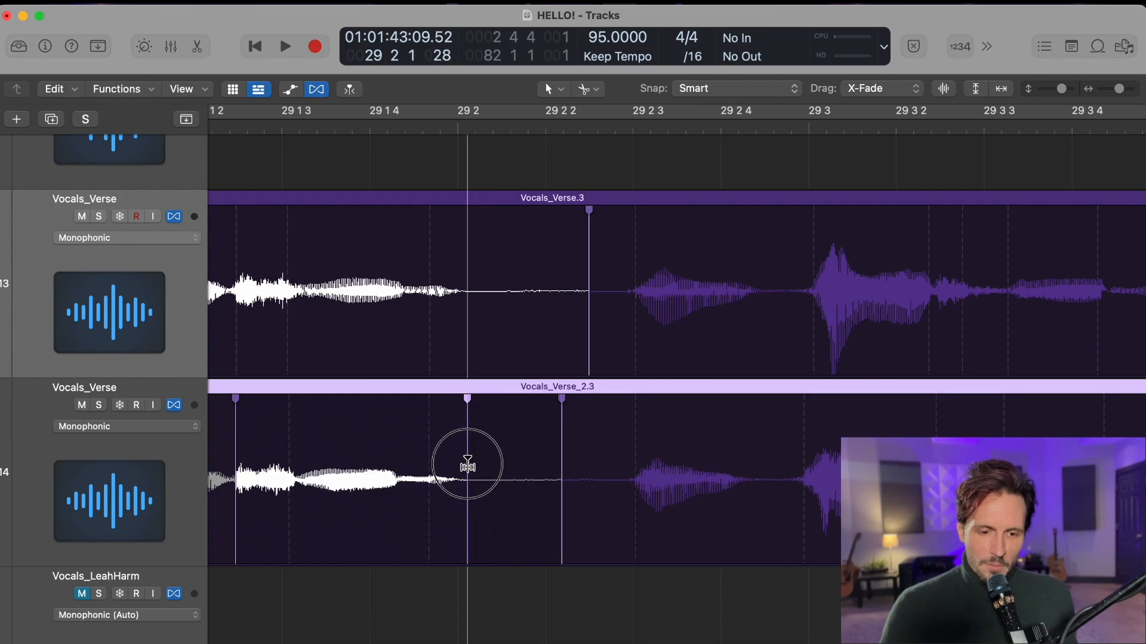
Replay both verse takes from before 28 4 3 to about 29 3 to check their alignment
{"action": "scroll", "coordinate": [485, 463], "scroll_direction": "left", "scroll_amount": 8}
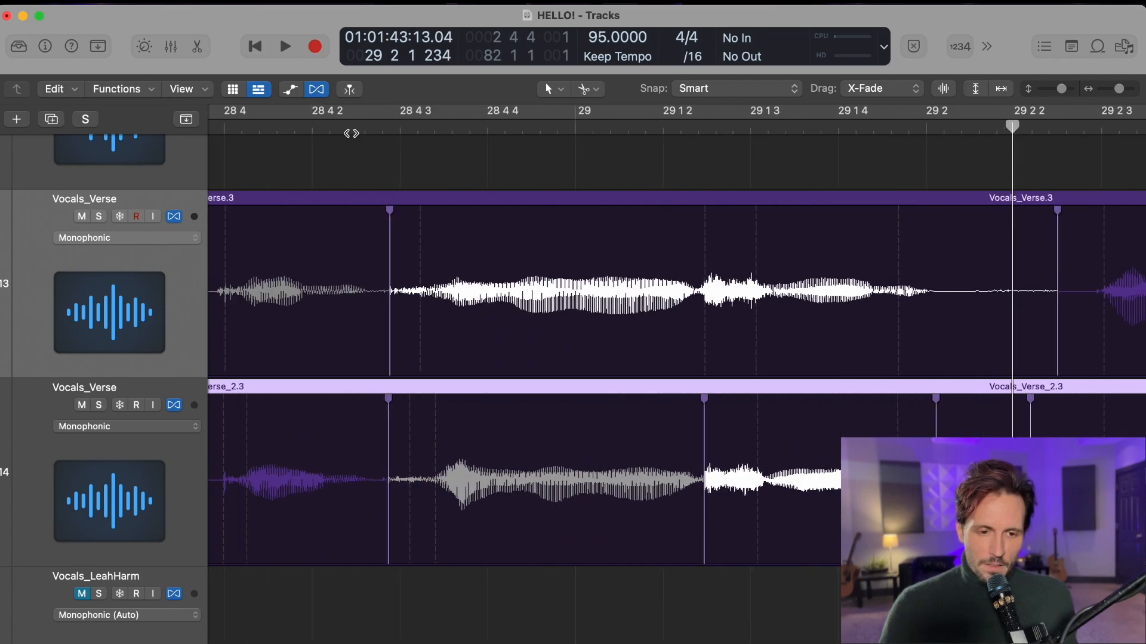
{"action": "left_click", "coordinate": [351, 132]}
{"action": "key", "text": "space"}
{"action": "scroll", "coordinate": [536, 199], "scroll_direction": "right", "scroll_amount": 4}
{"action": "scroll", "coordinate": [536, 204], "scroll_direction": "right", "scroll_amount": 10}
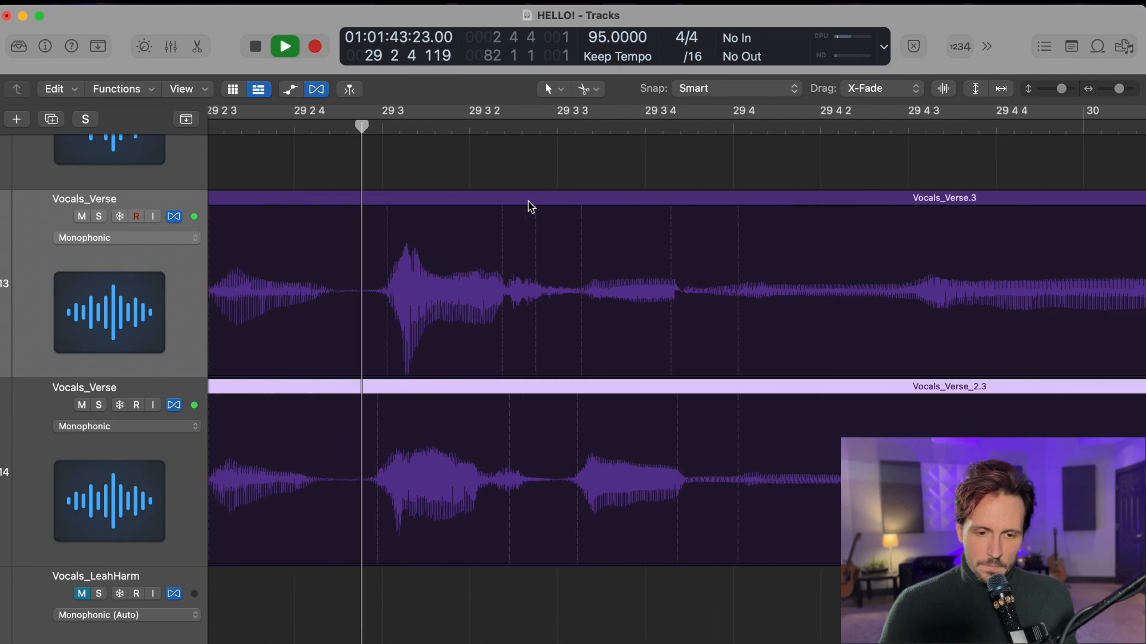
{"action": "scroll", "coordinate": [530, 233], "scroll_direction": "right", "scroll_amount": 3}
{"action": "key", "text": "space"}
Place flex markers on the lower take in the gaps just before 29 3, at 29 3 3, and between 30 2 2 and 30 2 3
{"action": "scroll", "coordinate": [533, 236], "scroll_direction": "left", "scroll_amount": 4}
{"action": "left_click_drag", "start_coordinate": [350, 421], "coordinate": [353, 421]}
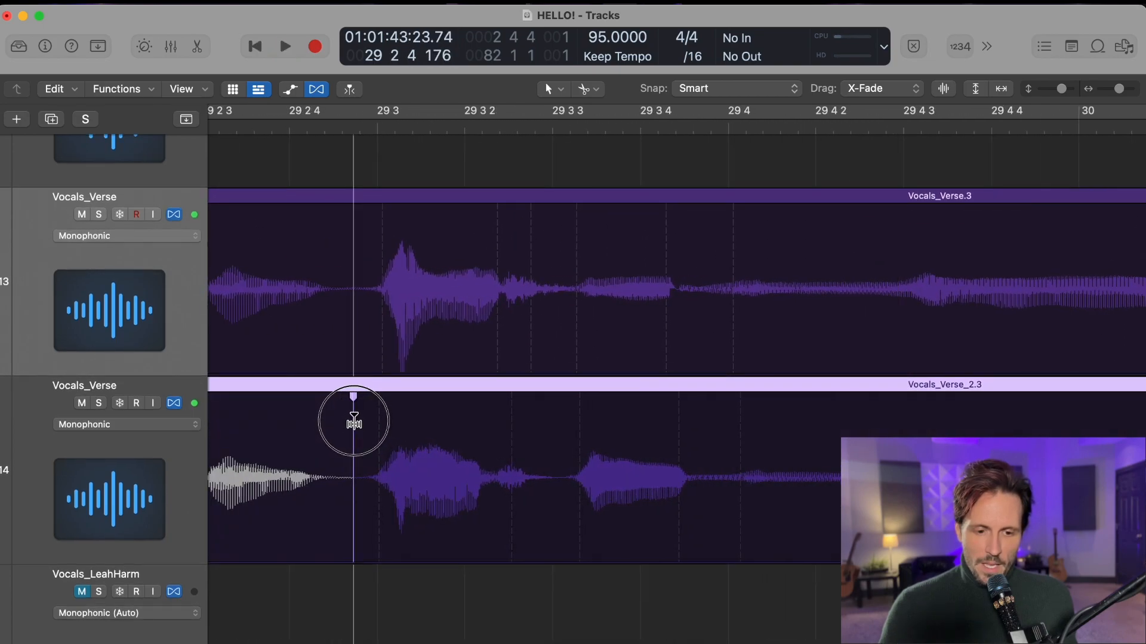
{"action": "left_click", "coordinate": [554, 438]}
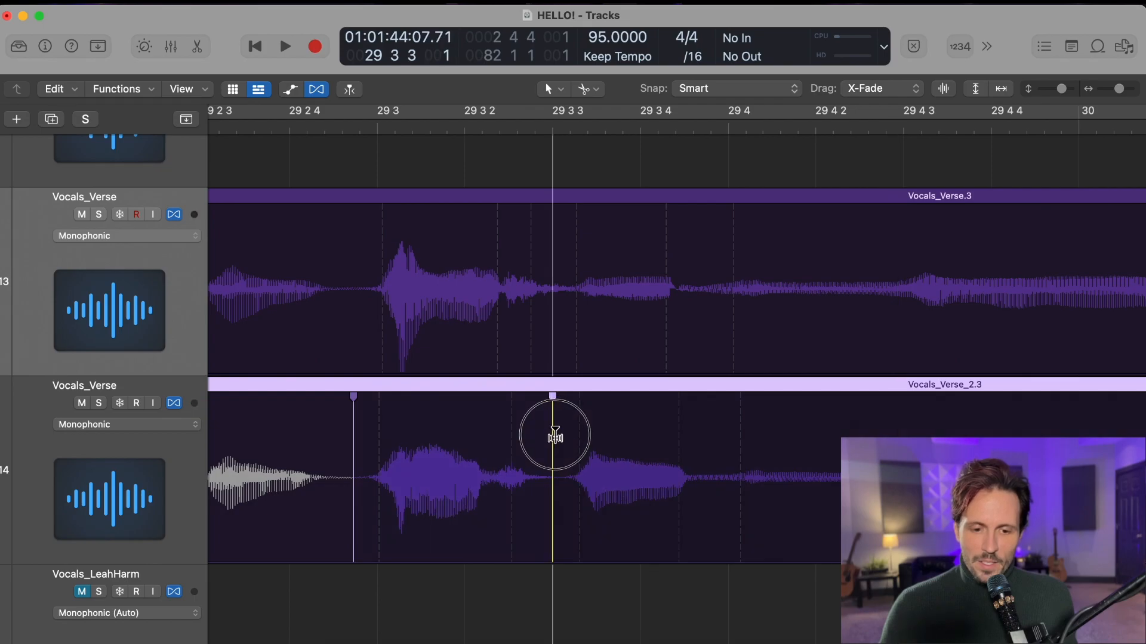
{"action": "scroll", "coordinate": [558, 433], "scroll_direction": "right", "scroll_amount": 10}
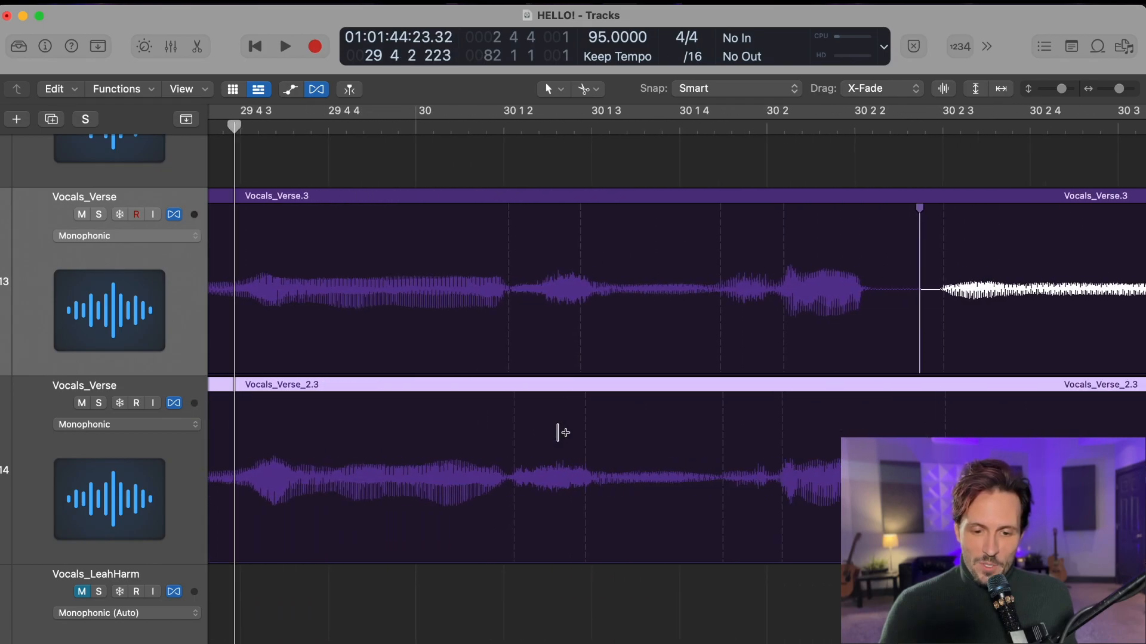
{"action": "scroll", "coordinate": [704, 401], "scroll_direction": "left", "scroll_amount": 10}
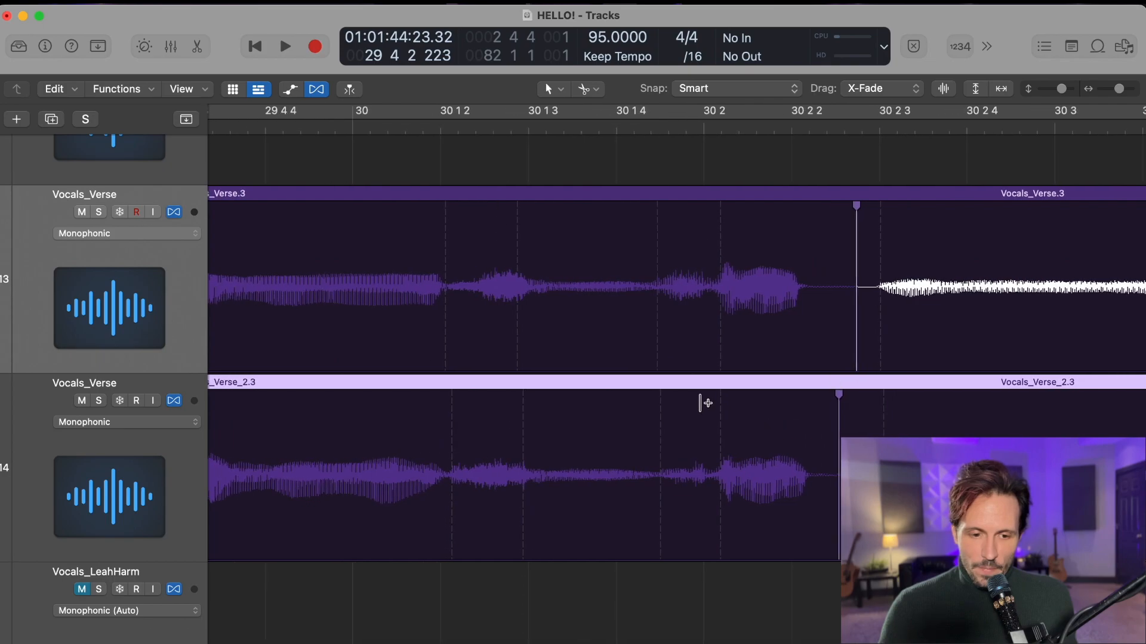
{"action": "scroll", "coordinate": [659, 394], "scroll_direction": "left", "scroll_amount": 10}
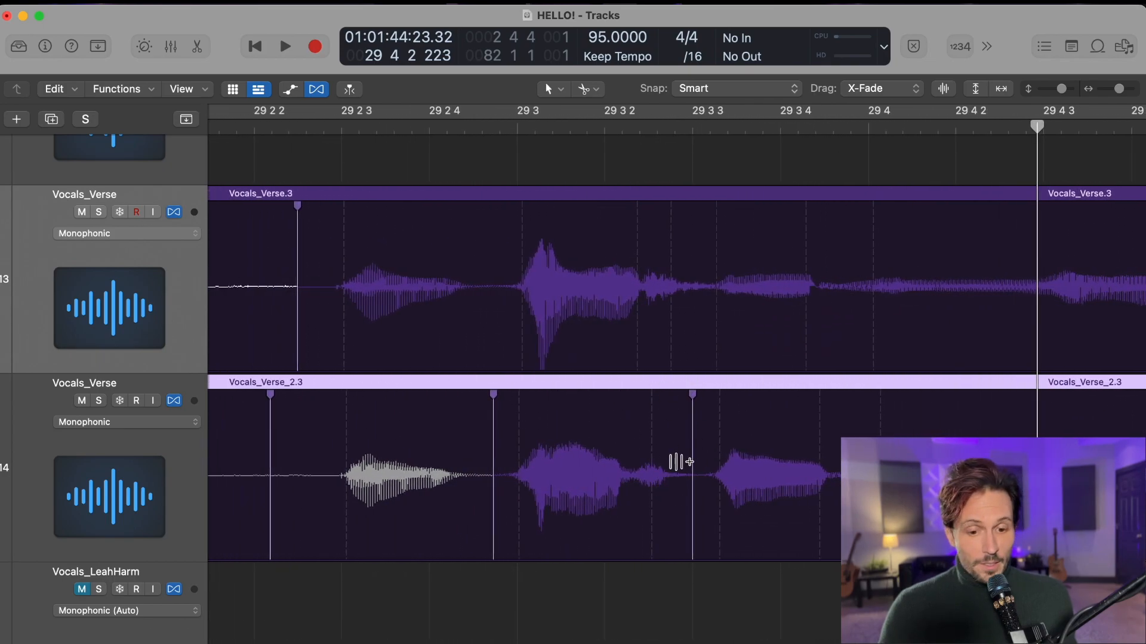
Stretch the end of the lower take's word just before 29 3 3 slightly later to match the upper take, and replay it
{"action": "left_click", "coordinate": [308, 127]}
{"action": "key", "text": "space"}
{"action": "scroll", "coordinate": [602, 216], "scroll_direction": "right", "scroll_amount": 8}
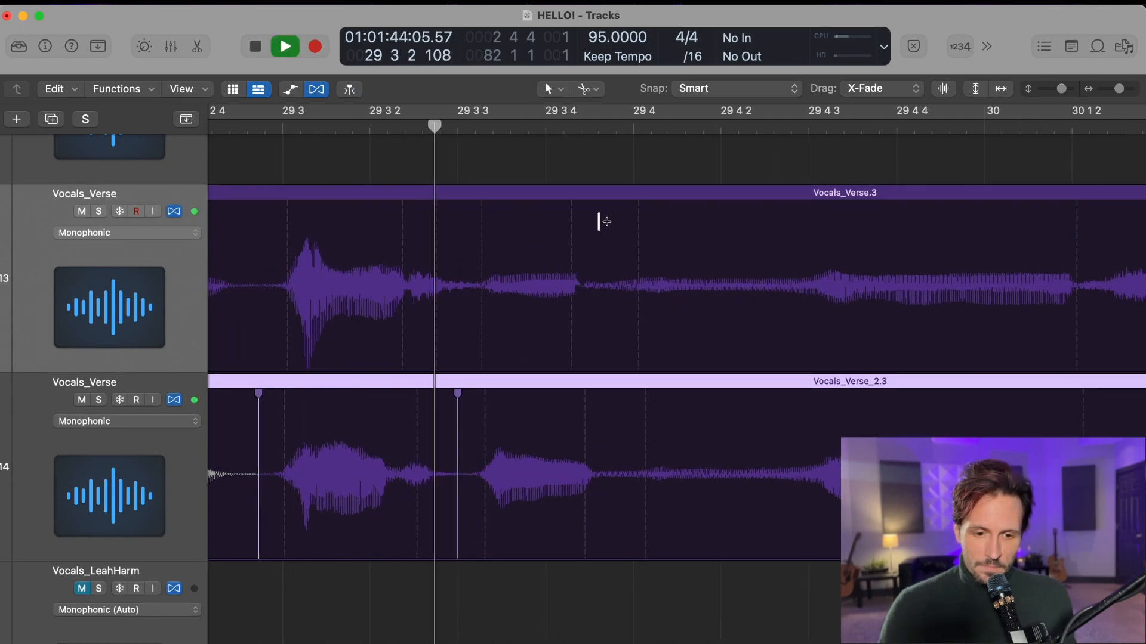
{"action": "key", "text": "space"}
{"action": "left_click_drag", "start_coordinate": [429, 450], "coordinate": [441, 441]}
{"action": "left_click", "coordinate": [245, 126]}
{"action": "key", "text": "space"}
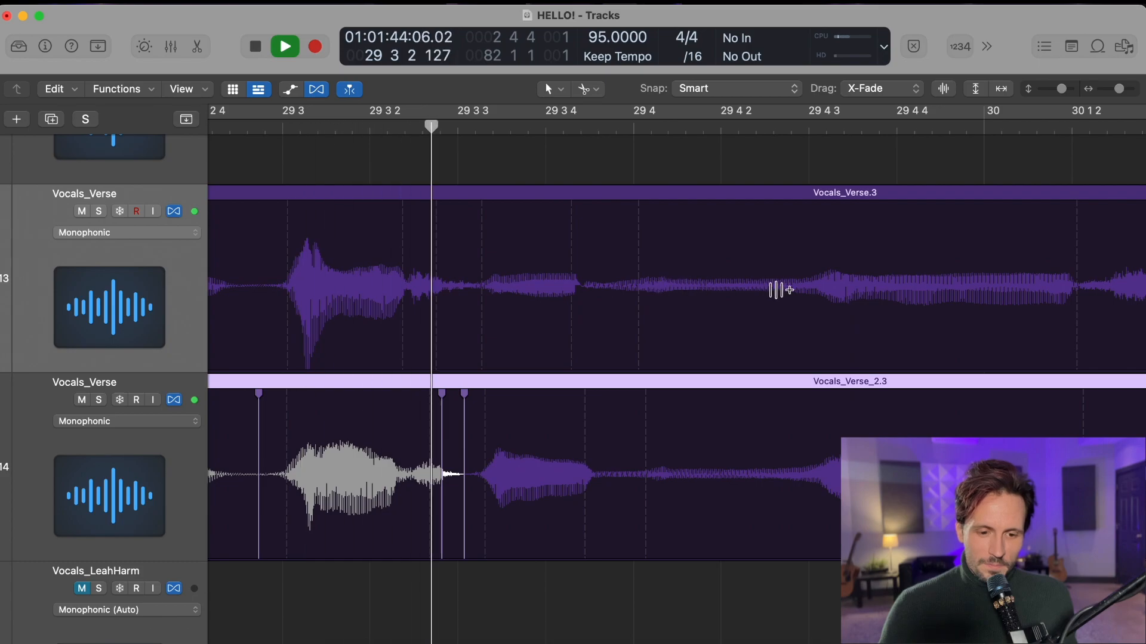
{"action": "key", "text": "space"}
Pull the lower take's word ending before 29 4 and its onset near 30 1 2 earlier to match the upper take, and replay
{"action": "scroll", "coordinate": [575, 248], "scroll_direction": "left", "scroll_amount": 5}
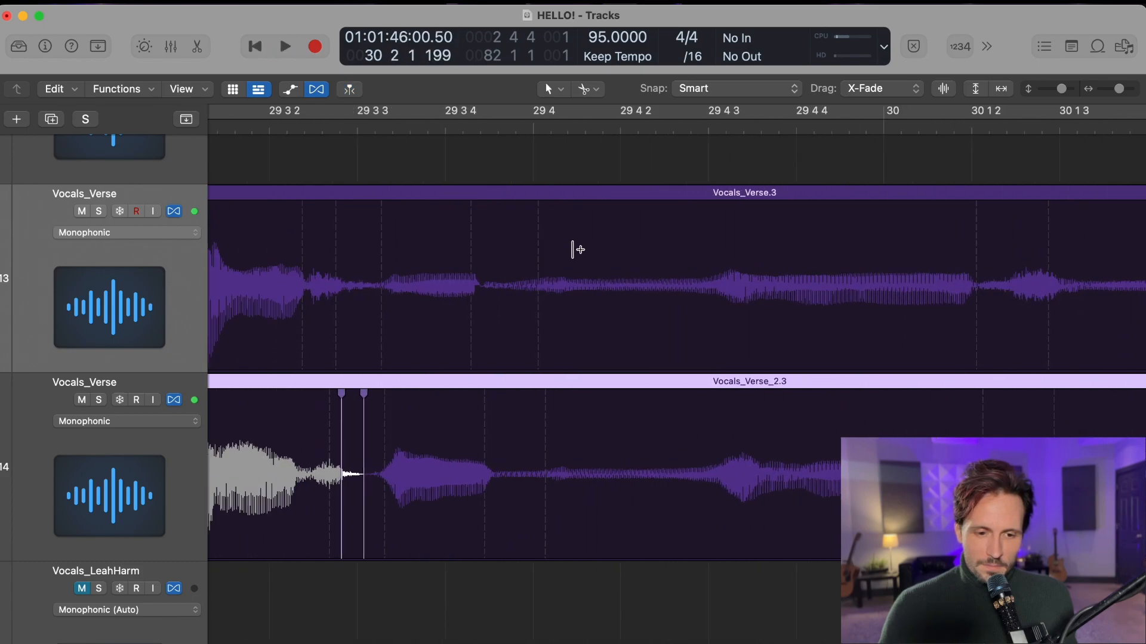
{"action": "left_click_drag", "start_coordinate": [525, 457], "coordinate": [500, 464]}
{"action": "scroll", "coordinate": [605, 456], "scroll_direction": "right", "scroll_amount": 5}
{"action": "left_click", "coordinate": [706, 422]}
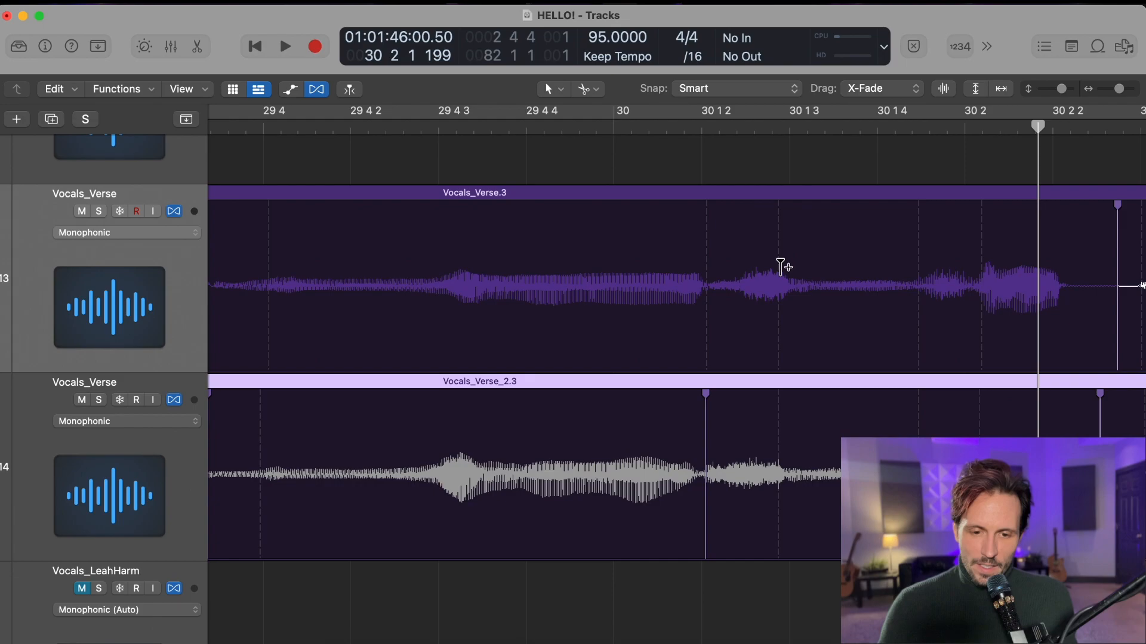
{"action": "left_click", "coordinate": [440, 133]}
{"action": "key", "text": "space"}
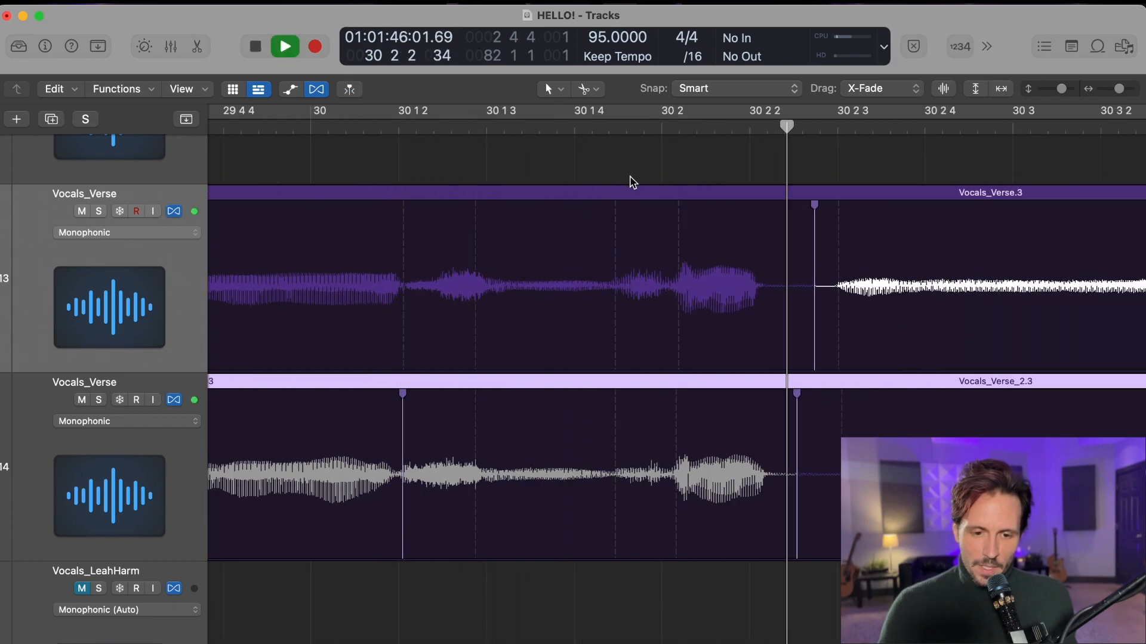
{"action": "key", "text": "space"}
{"action": "scroll", "coordinate": [659, 418], "scroll_direction": "right", "scroll_amount": 3}
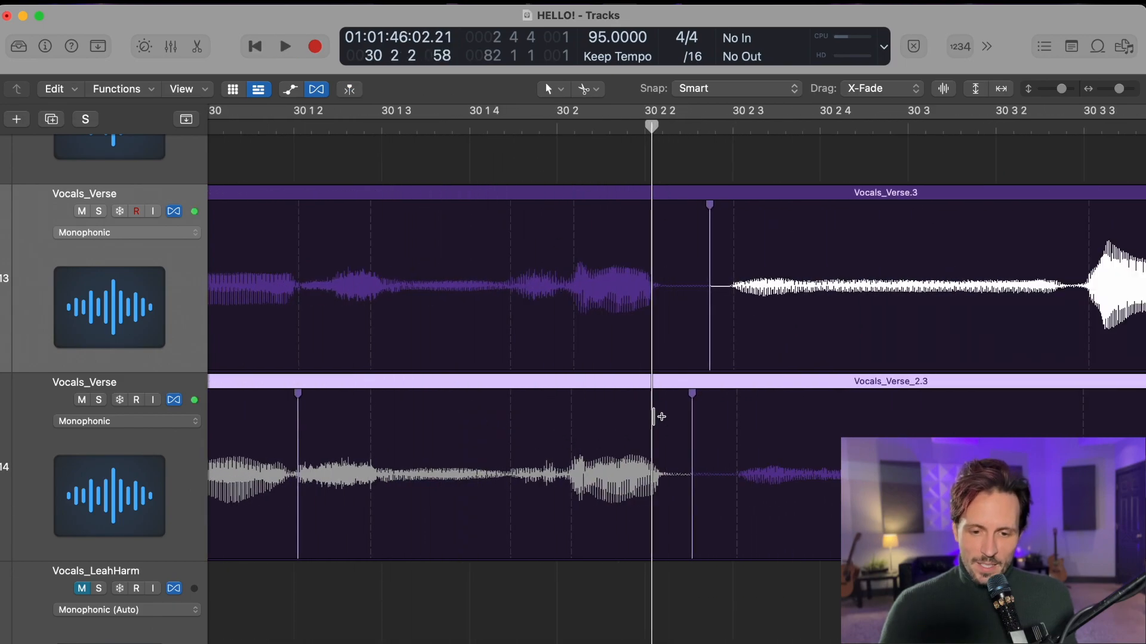
Play both takes from 30 2 2 past 31 2 and compare their waveforms and word onsets
{"action": "key", "text": "super+Left"}
{"action": "key", "text": "super+Left"}
{"action": "scroll", "coordinate": [614, 388], "scroll_direction": "right", "scroll_amount": 4}
{"action": "key", "text": "space"}
{"action": "key", "text": "super+Right"}
{"action": "scroll", "coordinate": [615, 389], "scroll_direction": "right", "scroll_amount": 6}
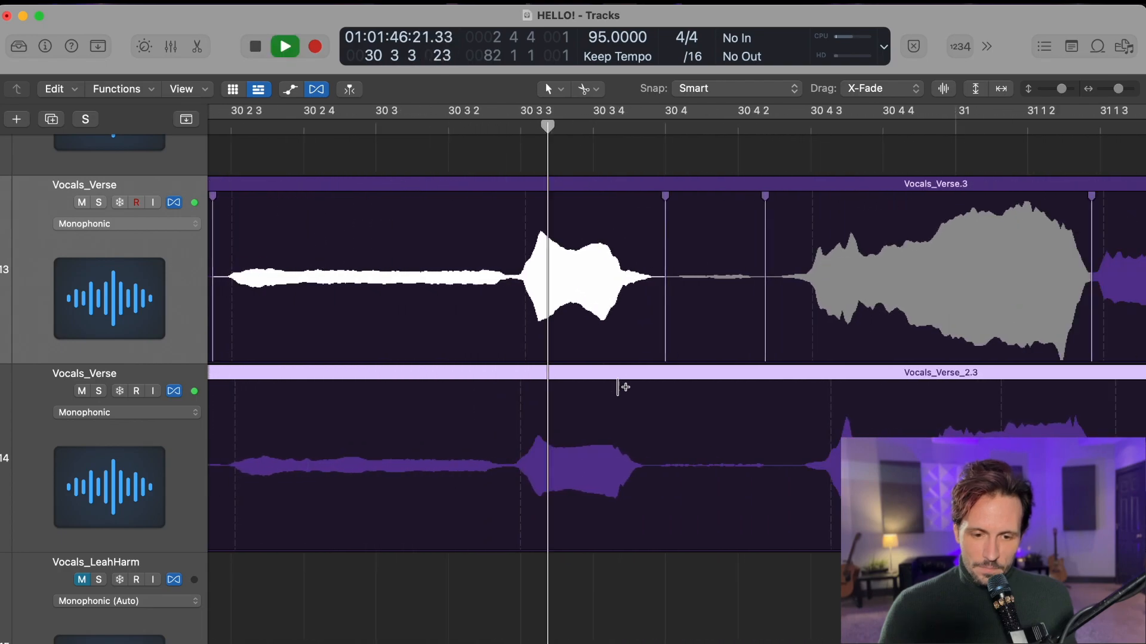
{"action": "scroll", "coordinate": [524, 414], "scroll_direction": "right", "scroll_amount": 1}
{"action": "scroll", "coordinate": [524, 415], "scroll_direction": "right", "scroll_amount": 1}
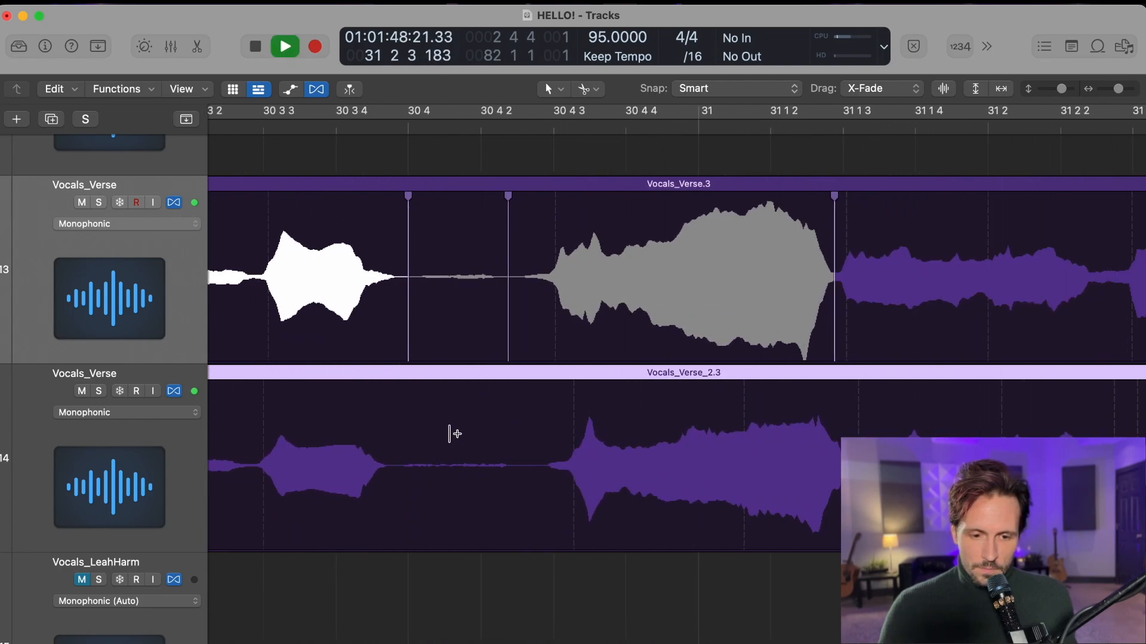
Anchor the lower take just before 30 4 and pull its word onset near 30 4 3 earlier to match the upper take
{"action": "scroll", "coordinate": [407, 439], "scroll_direction": "left", "scroll_amount": 5}
{"action": "scroll", "coordinate": [545, 407], "scroll_direction": "left", "scroll_amount": 6}
{"action": "scroll", "coordinate": [645, 409], "scroll_direction": "right", "scroll_amount": 11}
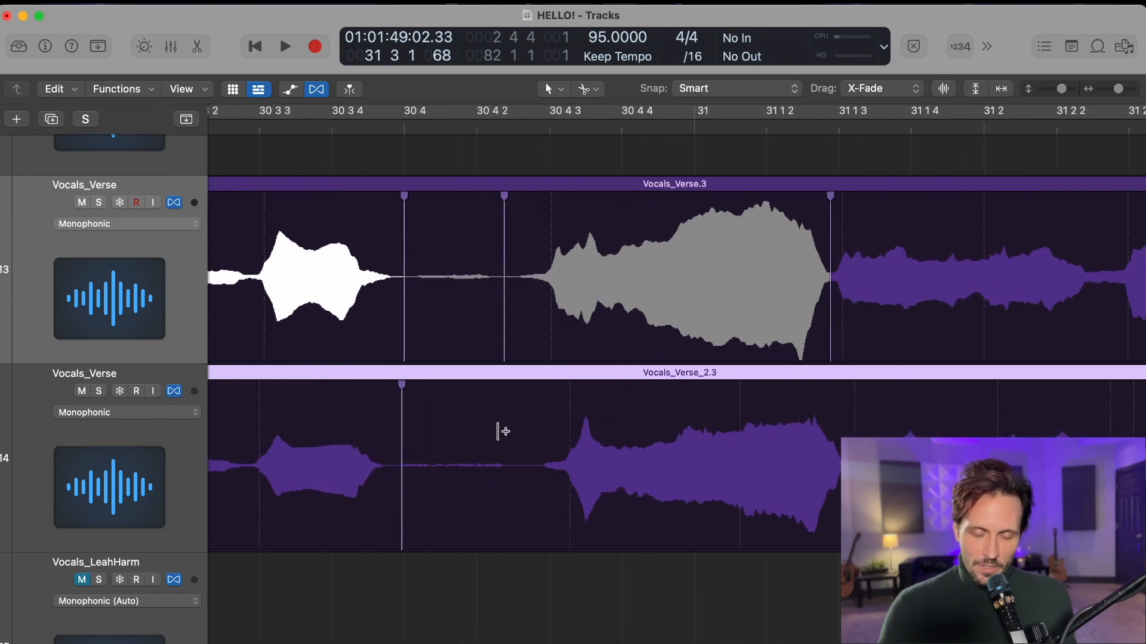
{"action": "scroll", "coordinate": [586, 437], "scroll_direction": "right", "scroll_amount": 3}
{"action": "left_click_drag", "start_coordinate": [455, 418], "coordinate": [445, 419]}
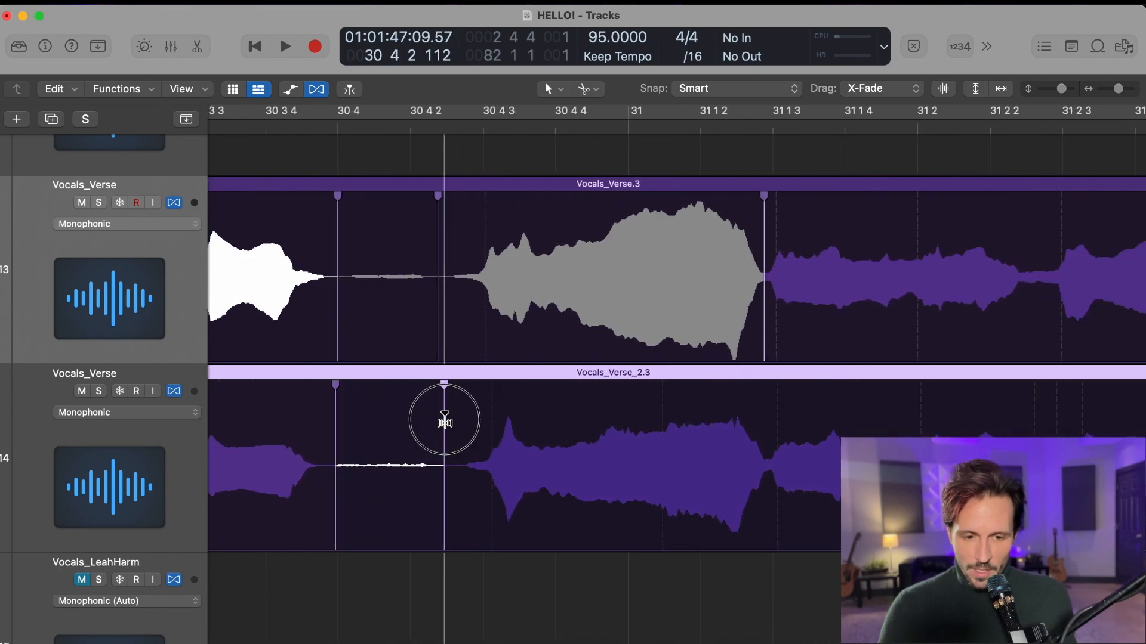
Play both takes from 31 3 to 32 1 4 to compare the timing of the phrase ending
{"action": "scroll", "coordinate": [557, 420], "scroll_direction": "right", "scroll_amount": 20}
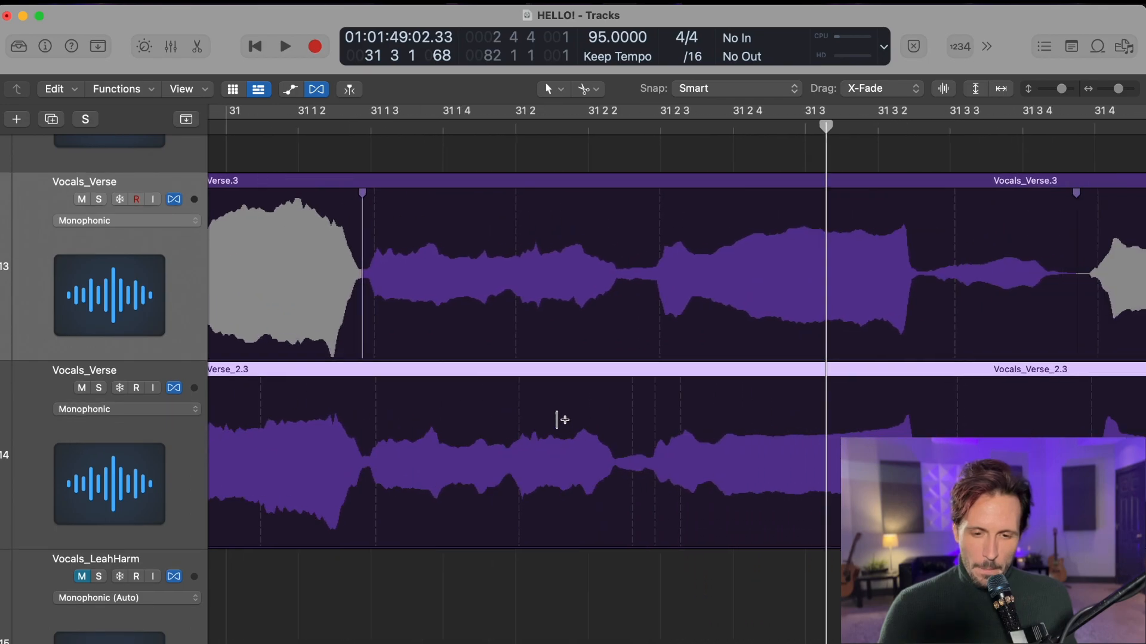
{"action": "key", "text": "space"}
{"action": "scroll", "coordinate": [558, 420], "scroll_direction": "right", "scroll_amount": 17}
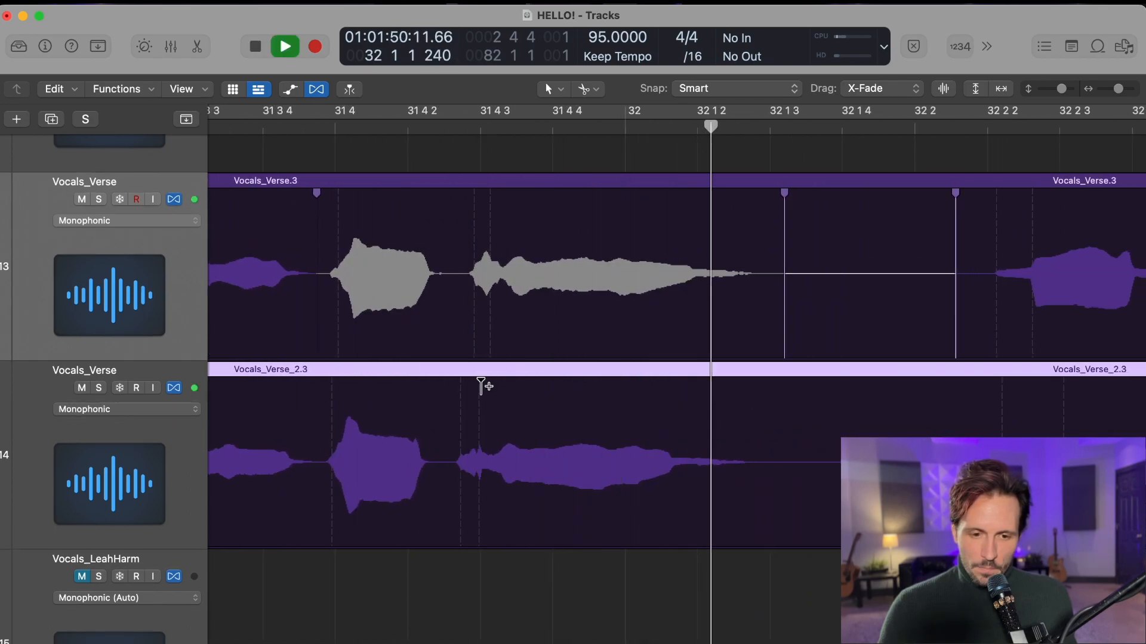
{"action": "key", "text": "space"}
Anchor the lower take after 31 4 2 and before 32 2, shift its word onset near 31 4 3 slightly later, and replay the ending
{"action": "scroll", "coordinate": [575, 402], "scroll_direction": "left", "scroll_amount": 2}
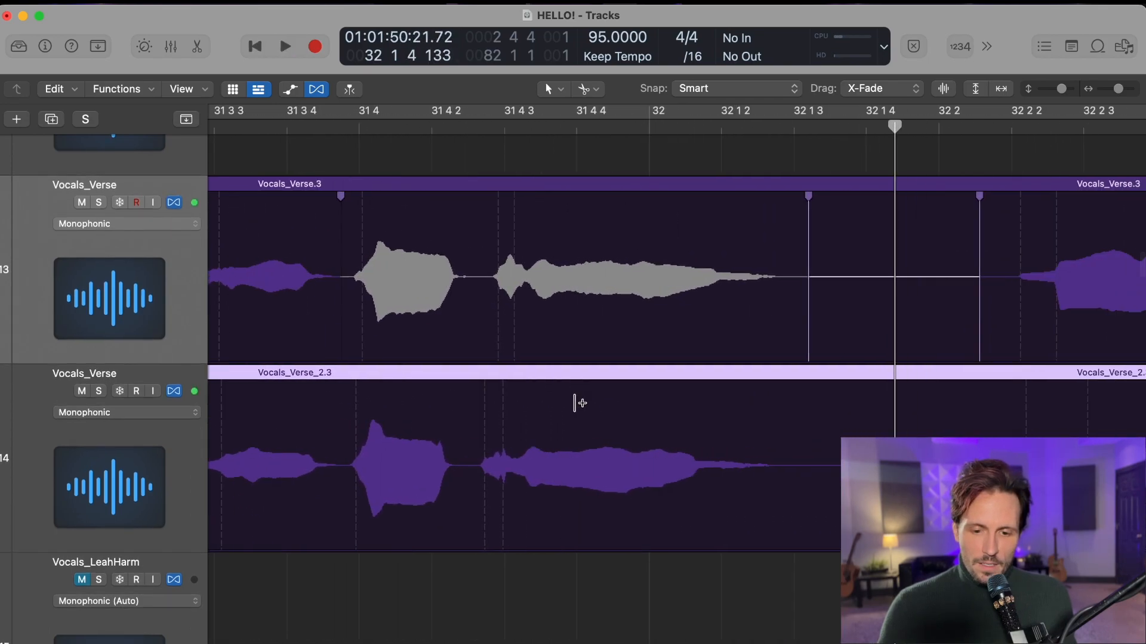
{"action": "scroll", "coordinate": [575, 403], "scroll_direction": "right", "scroll_amount": 3}
{"action": "scroll", "coordinate": [575, 403], "scroll_direction": "right", "scroll_amount": 1}
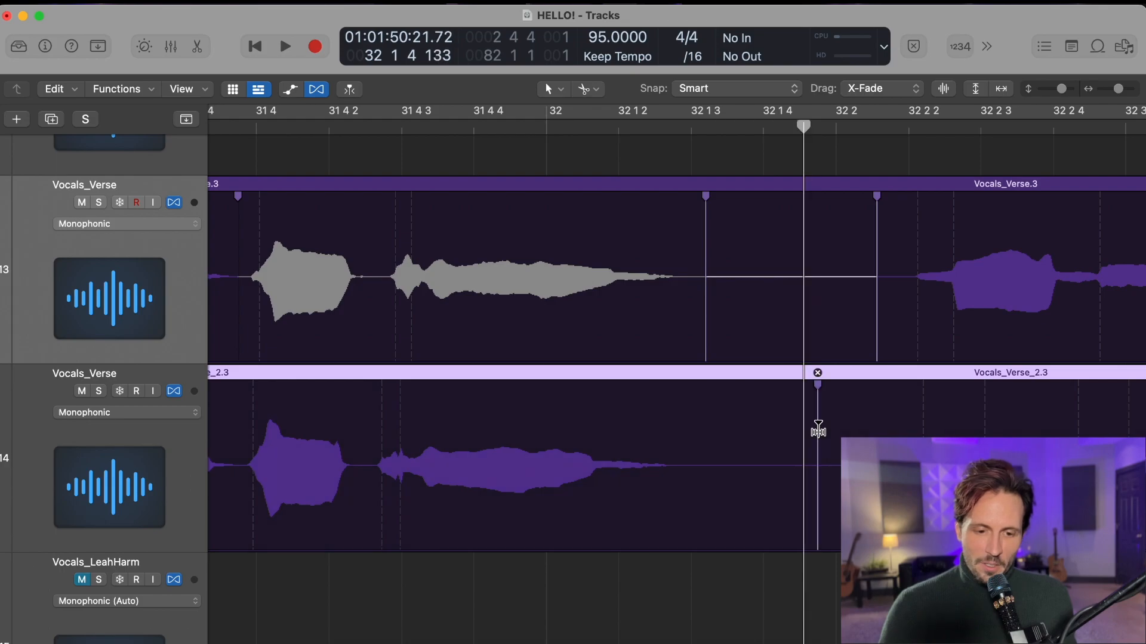
{"action": "scroll", "coordinate": [751, 430], "scroll_direction": "left", "scroll_amount": 12}
{"action": "scroll", "coordinate": [528, 428], "scroll_direction": "right", "scroll_amount": 6}
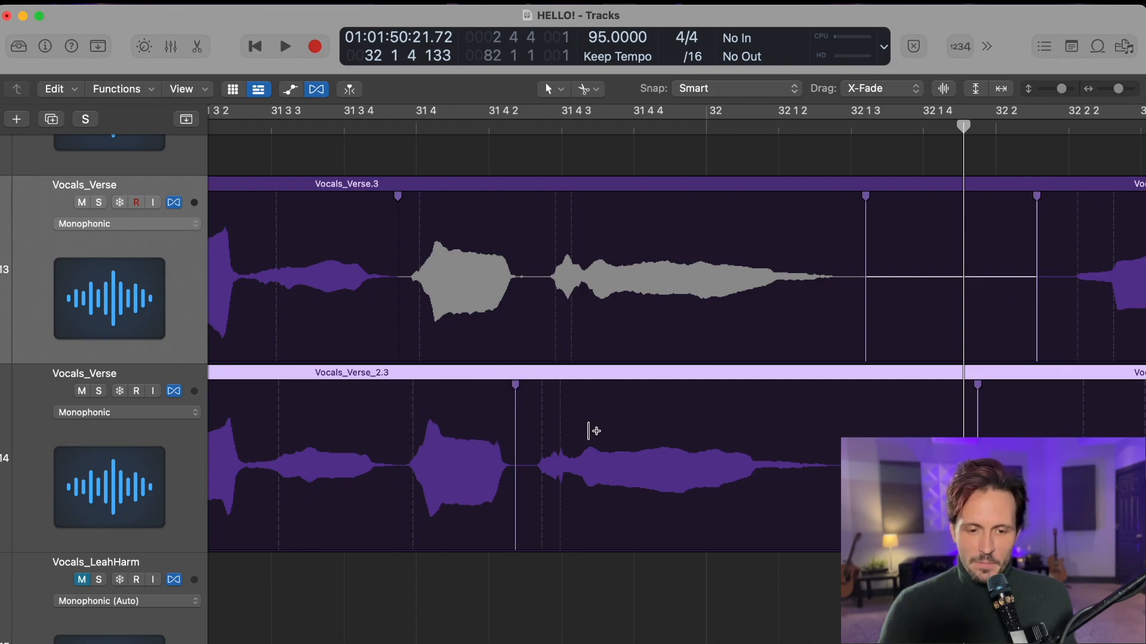
{"action": "scroll", "coordinate": [590, 431], "scroll_direction": "right", "scroll_amount": 5}
{"action": "left_click_drag", "start_coordinate": [389, 394], "coordinate": [396, 390]}
{"action": "scroll", "coordinate": [471, 205], "scroll_direction": "left", "scroll_amount": 6}
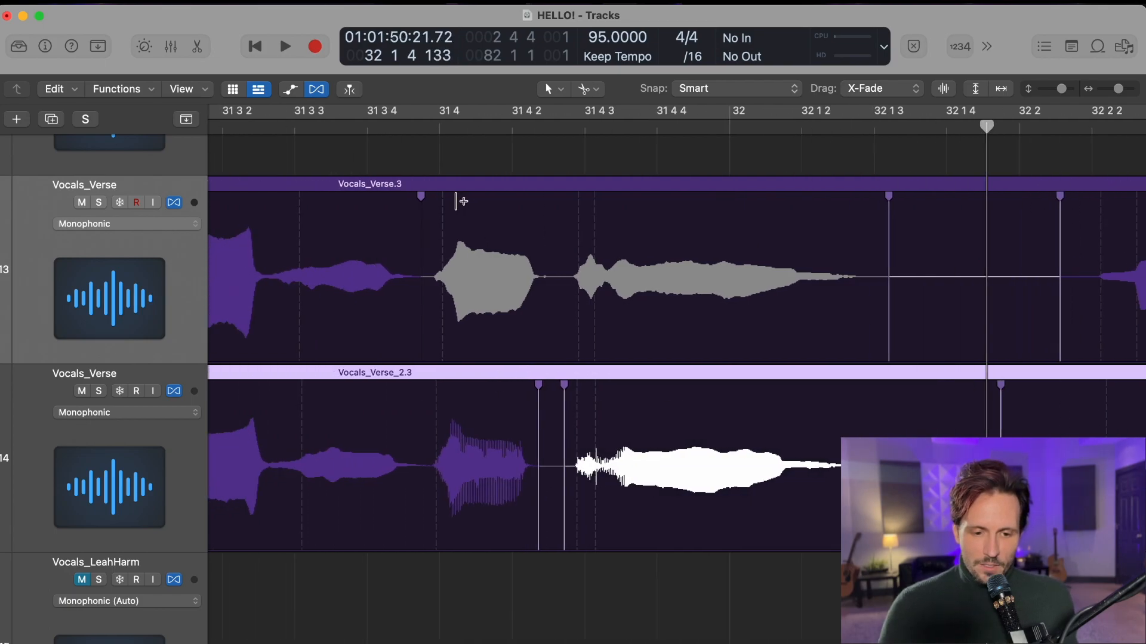
{"action": "double_click", "coordinate": [276, 129]}
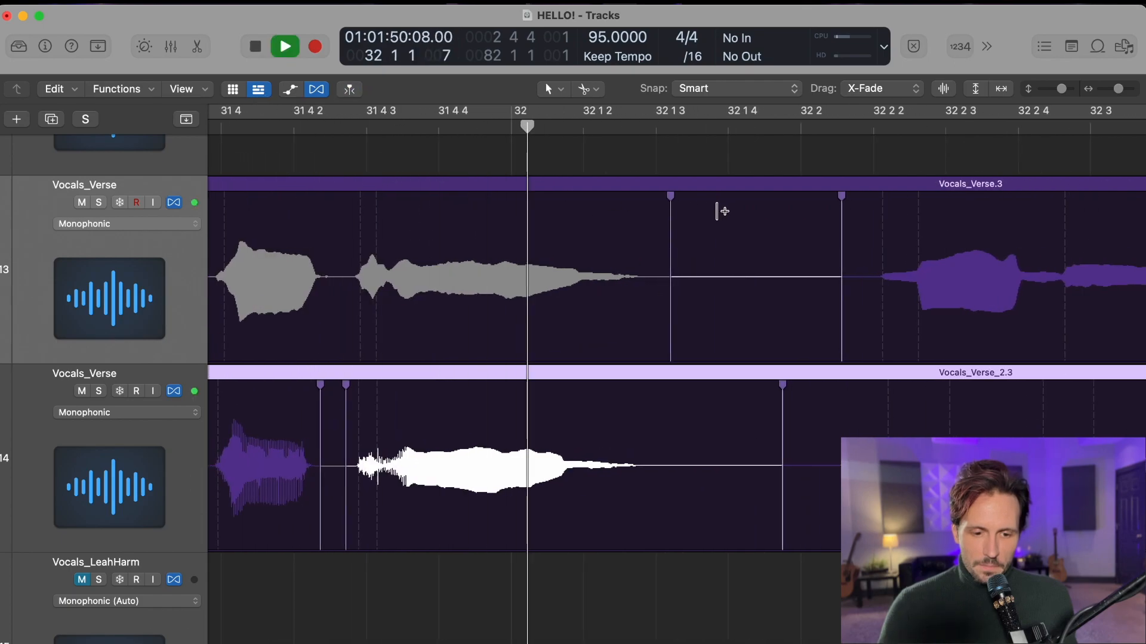
{"action": "key", "text": "space"}
Play the whole flexed phrase from about 28 2 through 32 1 to review both takes against the mix
{"action": "scroll", "coordinate": [683, 276], "scroll_direction": "left", "scroll_amount": 10}
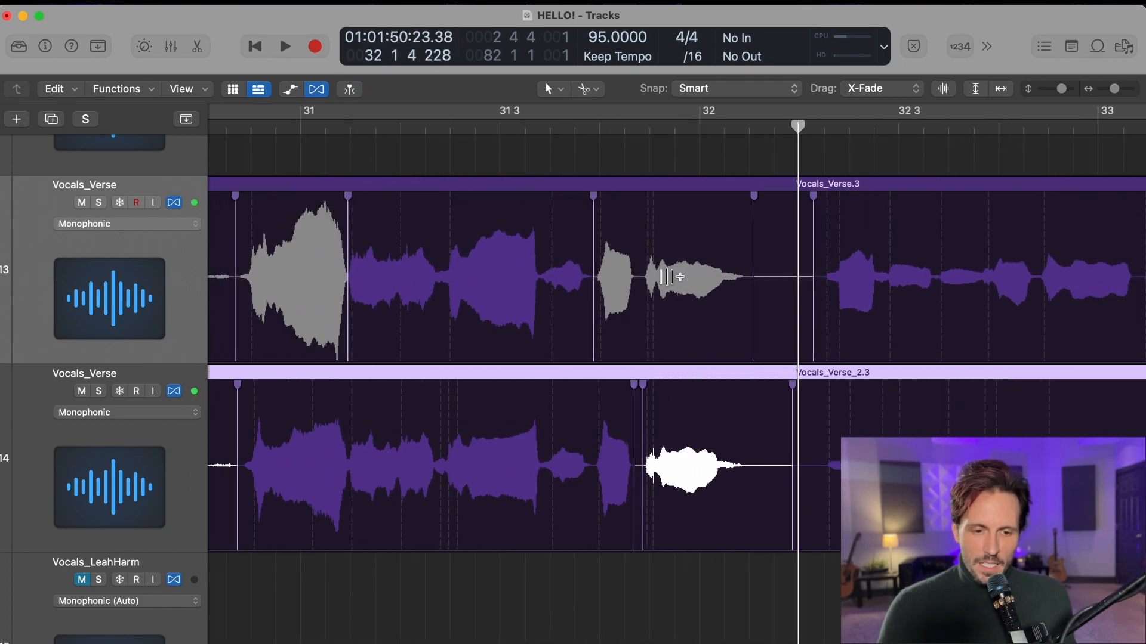
{"action": "scroll", "coordinate": [539, 235], "scroll_direction": "left", "scroll_amount": 20}
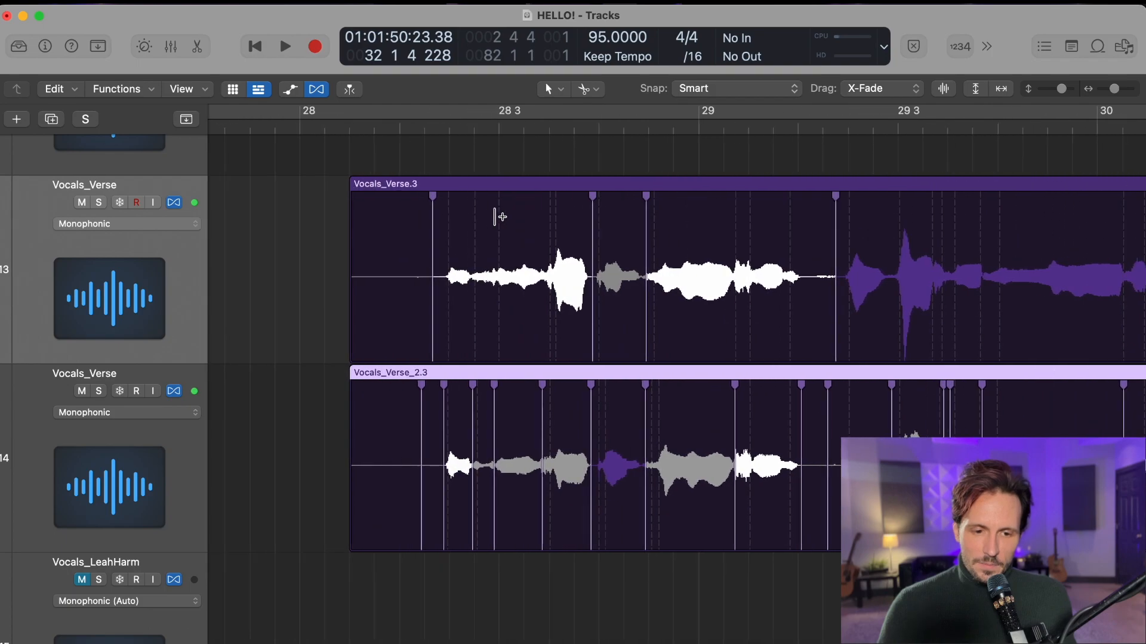
{"action": "double_click", "coordinate": [420, 127]}
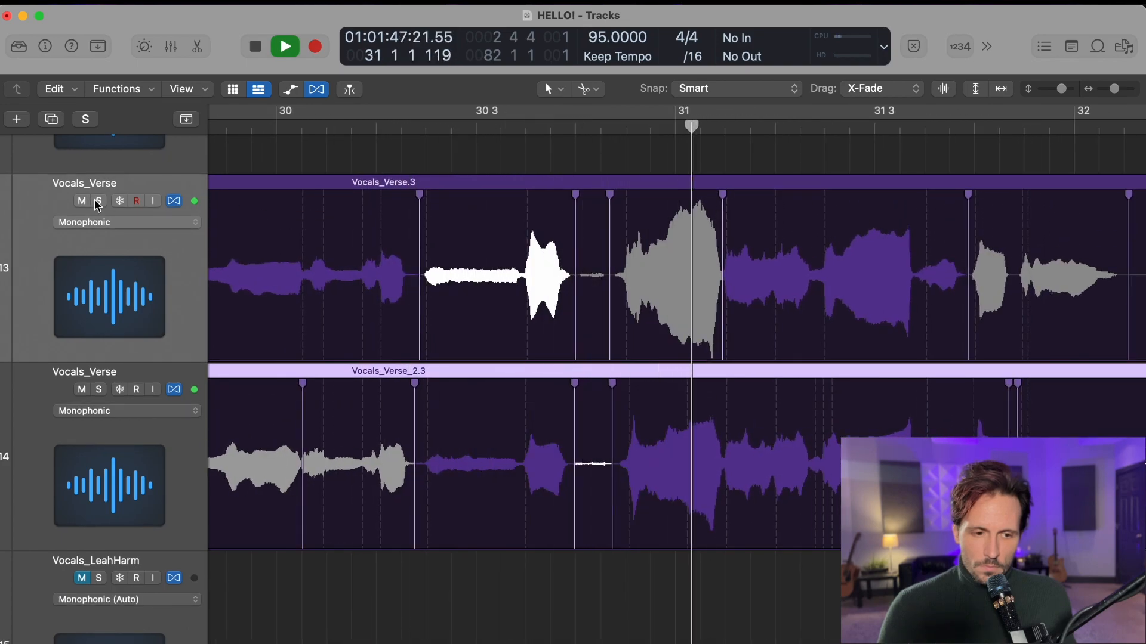
{"action": "scroll", "coordinate": [540, 238], "scroll_direction": "up", "scroll_amount": 1}
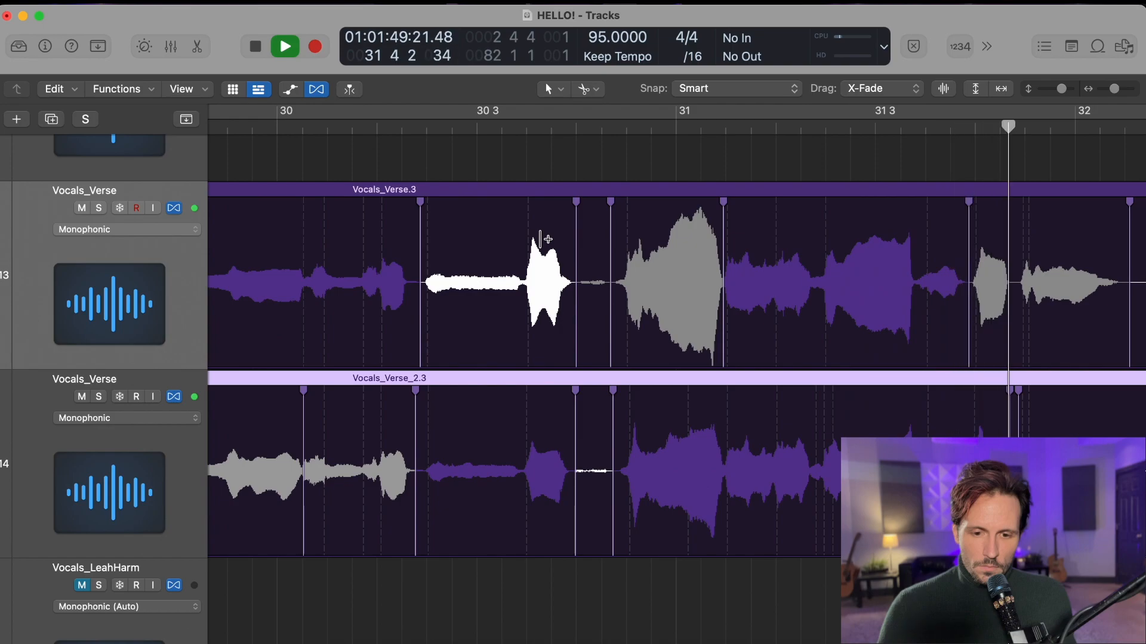
{"action": "key", "text": "space"}
Solo both Vocals_Verse tracks and play them from 28 2 to 30 1 2 to hear the doubled vocal alone
{"action": "scroll", "coordinate": [614, 263], "scroll_direction": "left", "scroll_amount": 8}
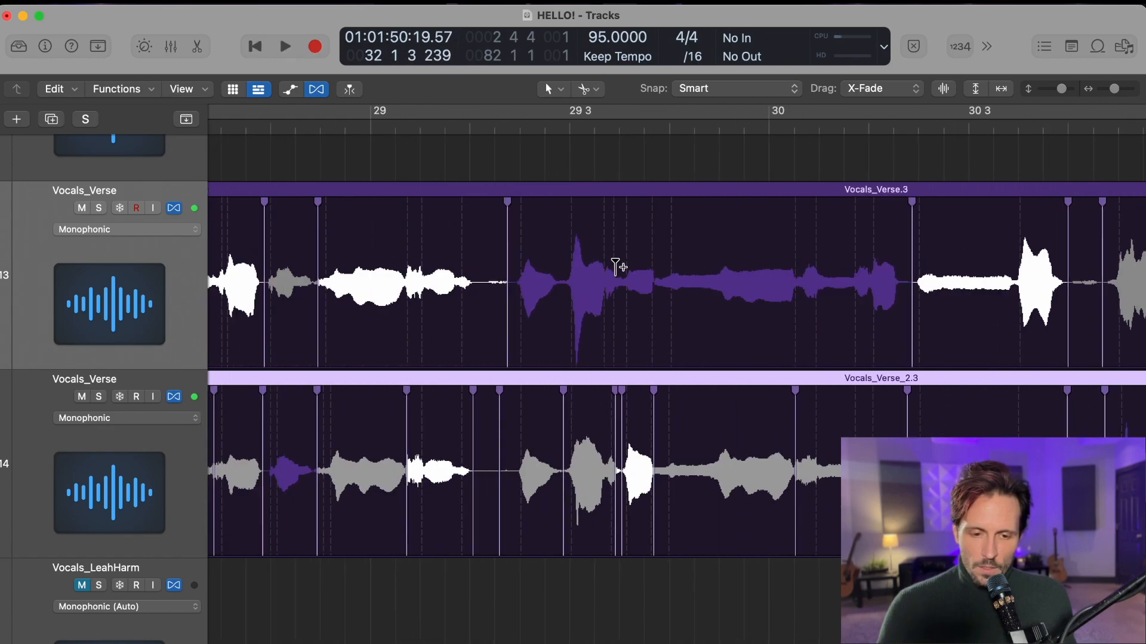
{"action": "scroll", "coordinate": [597, 251], "scroll_direction": "left", "scroll_amount": 4}
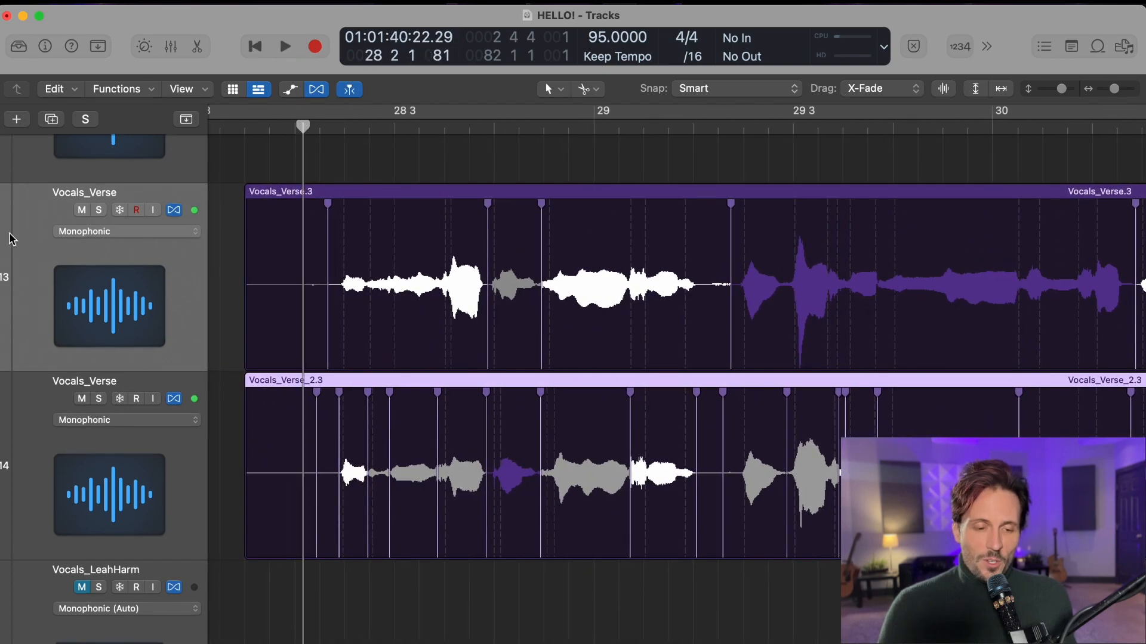
{"action": "left_click", "coordinate": [122, 502], "text": "shift"}
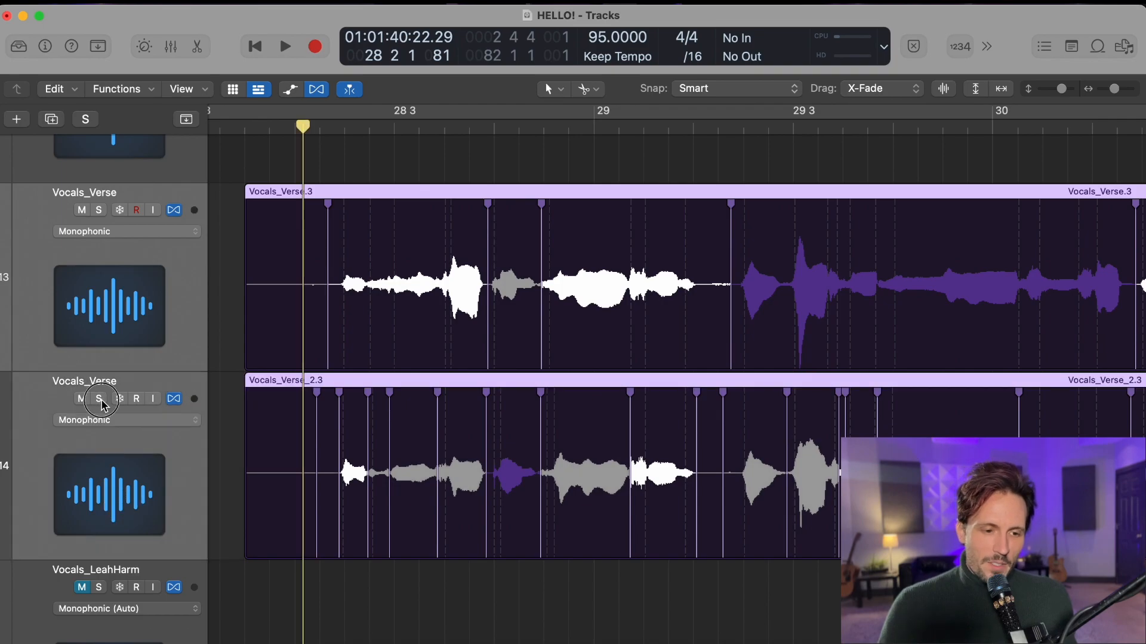
{"action": "key", "text": "space"}
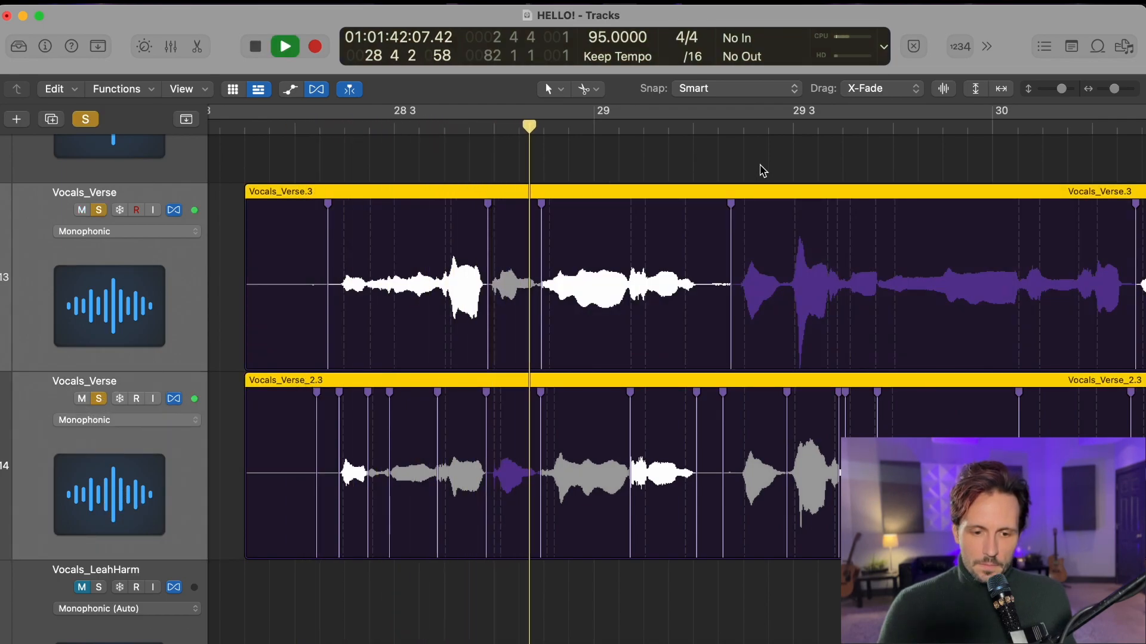
{"action": "scroll", "coordinate": [774, 170], "scroll_direction": "right", "scroll_amount": 8}
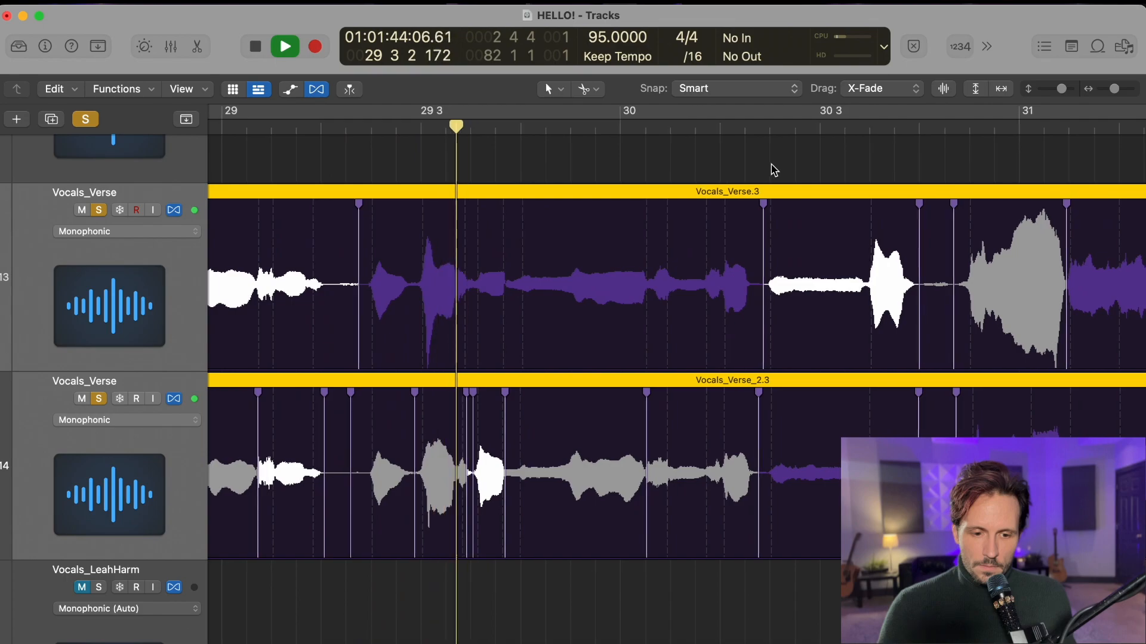
{"action": "key", "text": "space"}
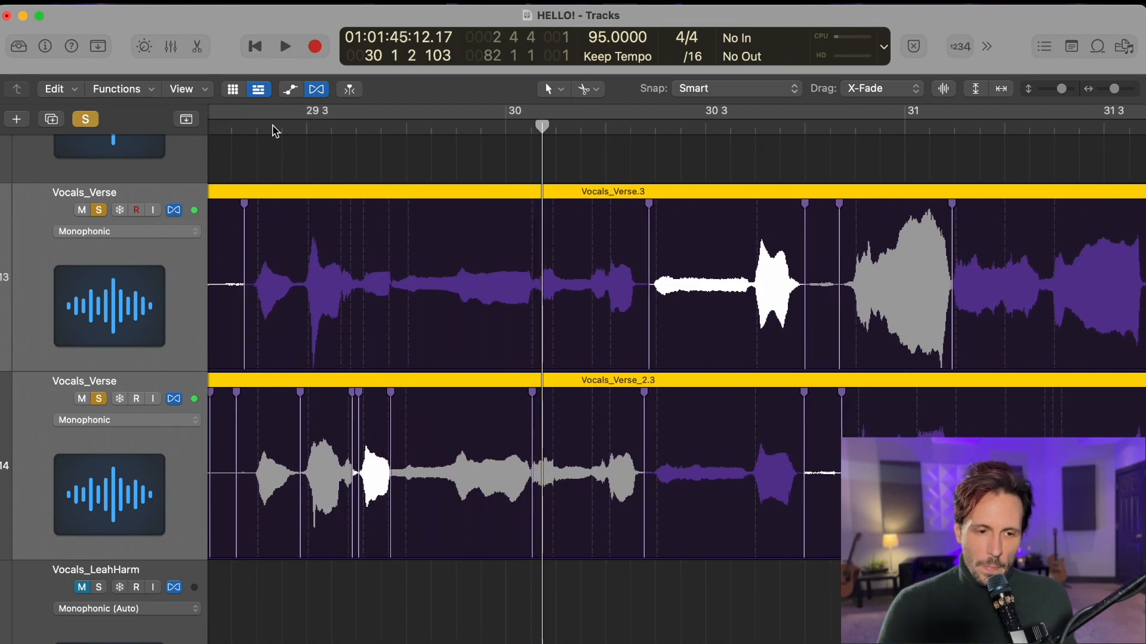
Turn off solo on both takes, and select only the upper Vocals_Verse track with the playhead just before 29 3
{"action": "key", "text": "s"}
{"action": "left_click", "coordinate": [291, 128]}
{"action": "key", "text": "super+Right"}
{"action": "key", "text": "super+Right"}
{"action": "left_click", "coordinate": [122, 323]}
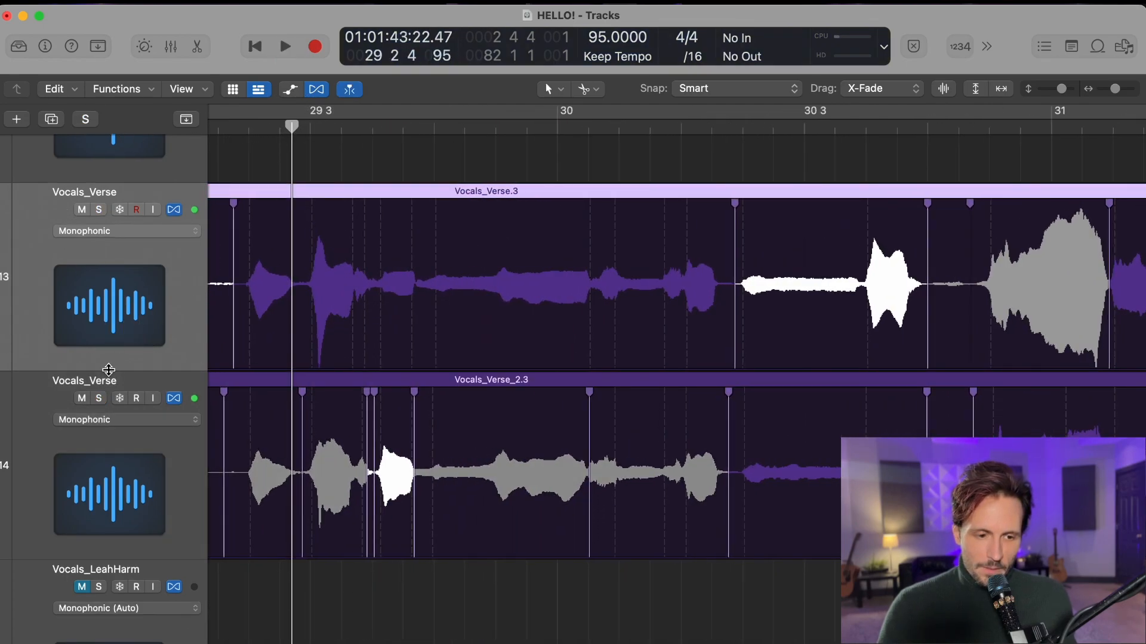
Solo the lower Vocals_Verse take, play from just before 29 3 to about 29 4 3, and turn the solo off
{"action": "left_click", "coordinate": [100, 399]}
{"action": "key", "text": "space"}
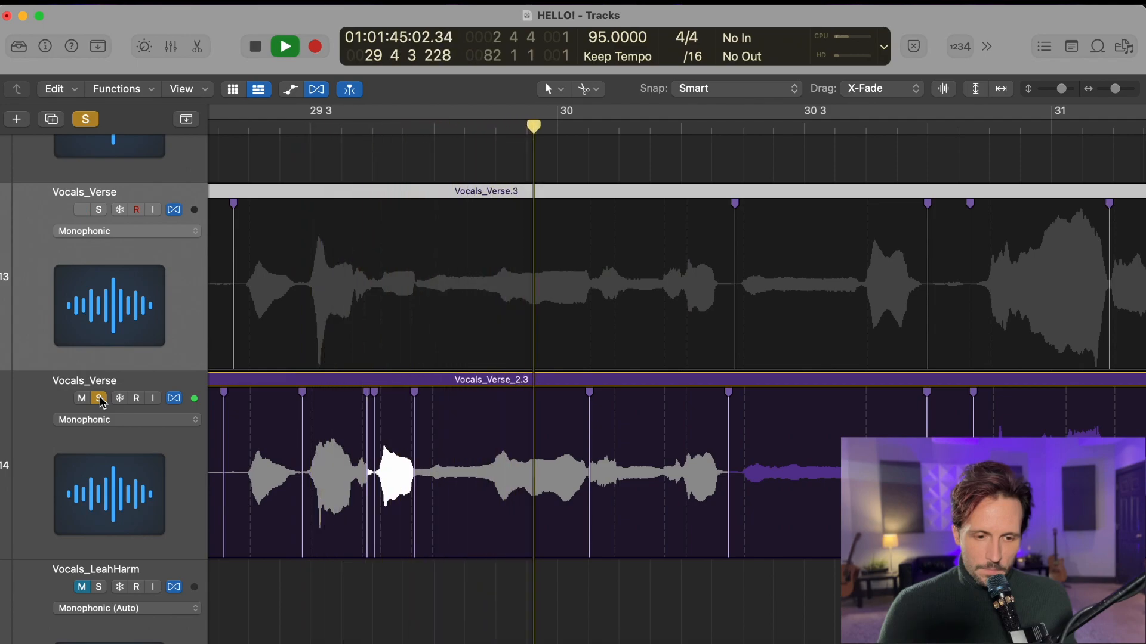
{"action": "key", "text": "space"}
{"action": "left_click", "coordinate": [100, 399]}
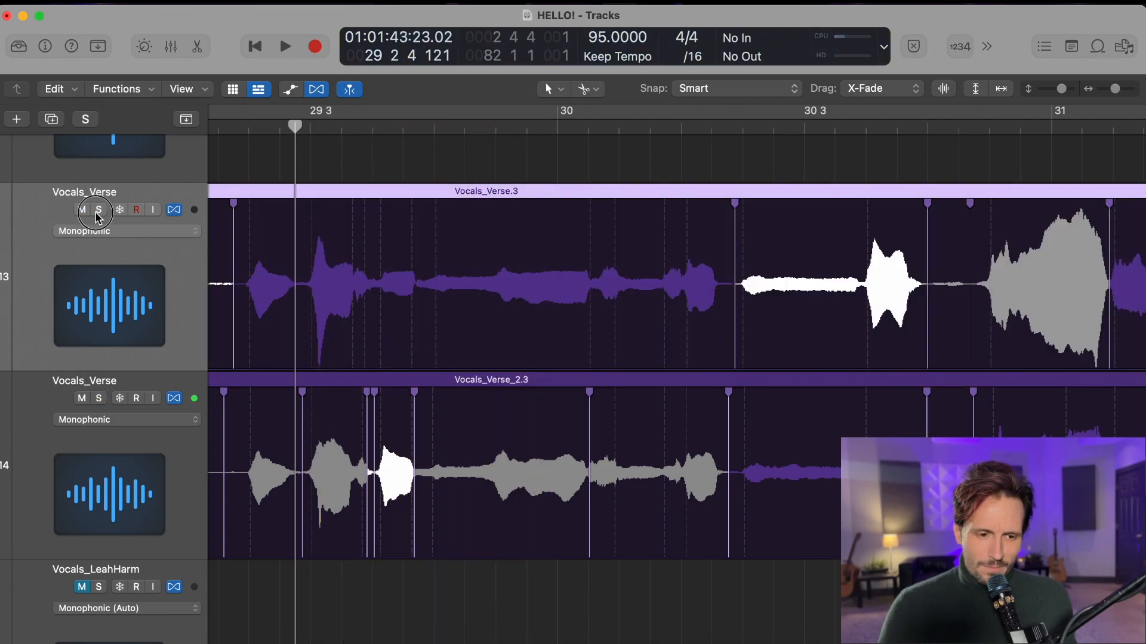
Solo the upper Vocals_Verse take, play the same words from just before 29 3, and turn the solo off
{"action": "left_click", "coordinate": [97, 211]}
{"action": "key", "text": "space"}
{"action": "key", "text": "space"}
{"action": "left_click", "coordinate": [97, 212]}
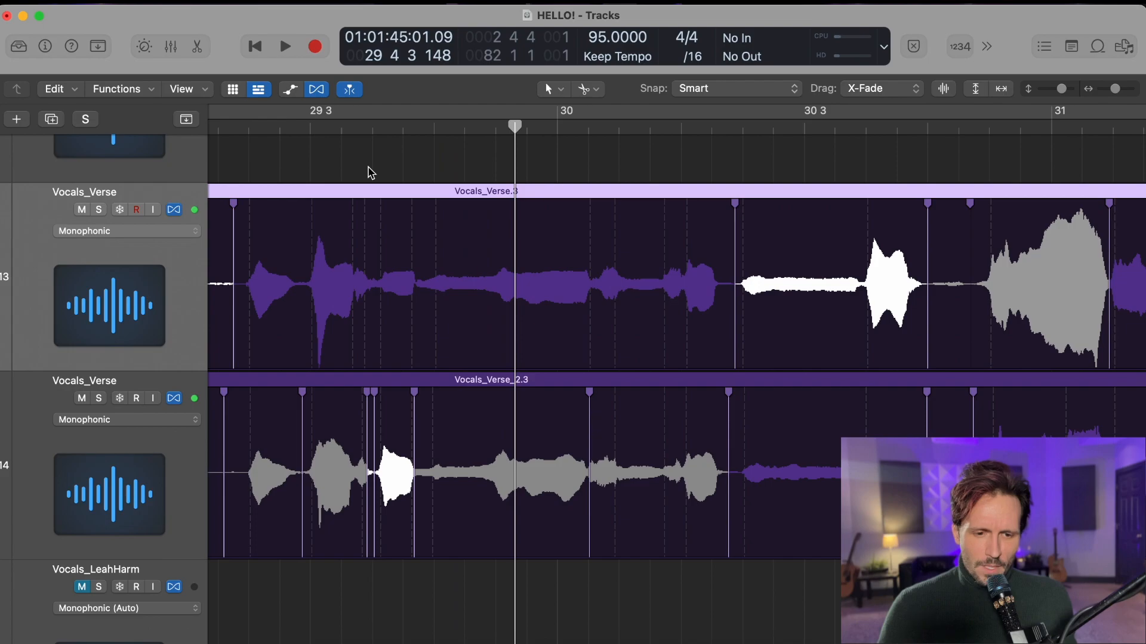
Clear the region selection and place the playhead at 29 3 1
{"action": "left_click", "coordinate": [399, 159]}
{"action": "left_click", "coordinate": [403, 127]}
{"action": "scroll", "coordinate": [438, 168], "scroll_direction": "up", "scroll_amount": 5}
{"action": "scroll", "coordinate": [438, 168], "scroll_direction": "down", "scroll_amount": 5}
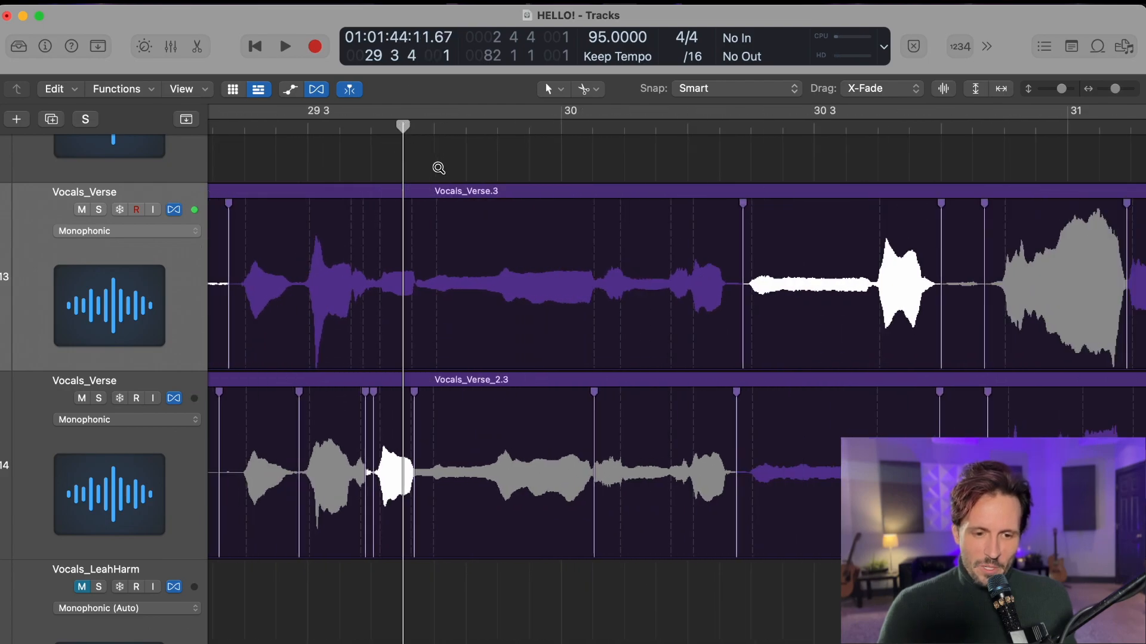
{"action": "left_click", "coordinate": [443, 241]}
{"action": "scroll", "coordinate": [445, 245], "scroll_direction": "down", "scroll_amount": 2}
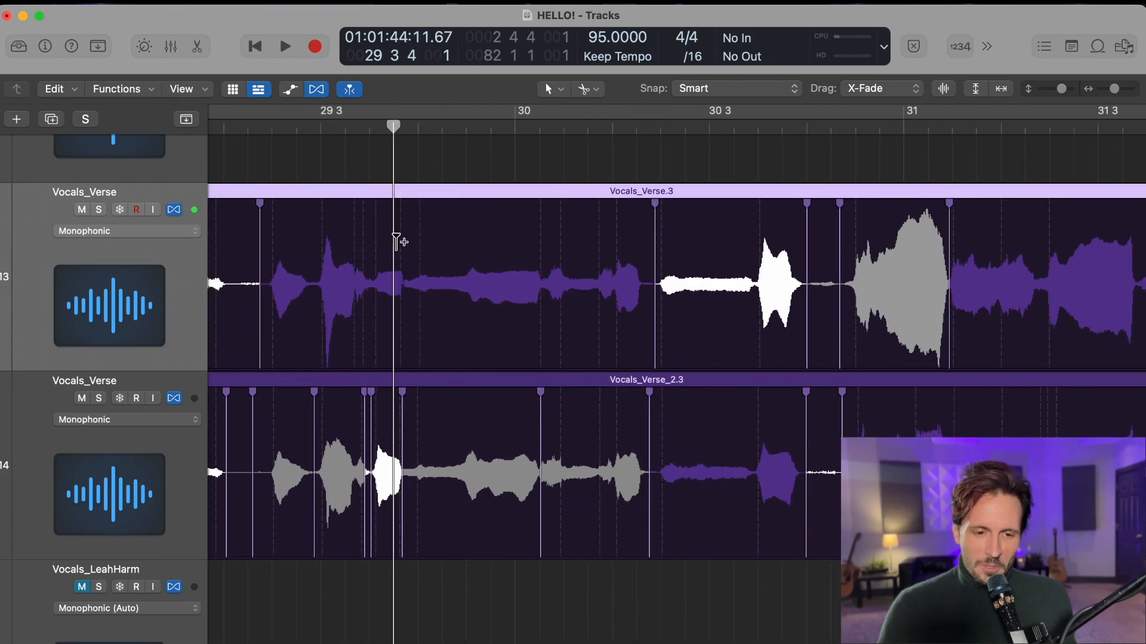
{"action": "scroll", "coordinate": [402, 236], "scroll_direction": "right", "scroll_amount": 1}
{"action": "left_click", "coordinate": [354, 153]}
{"action": "left_click", "coordinate": [308, 127]}
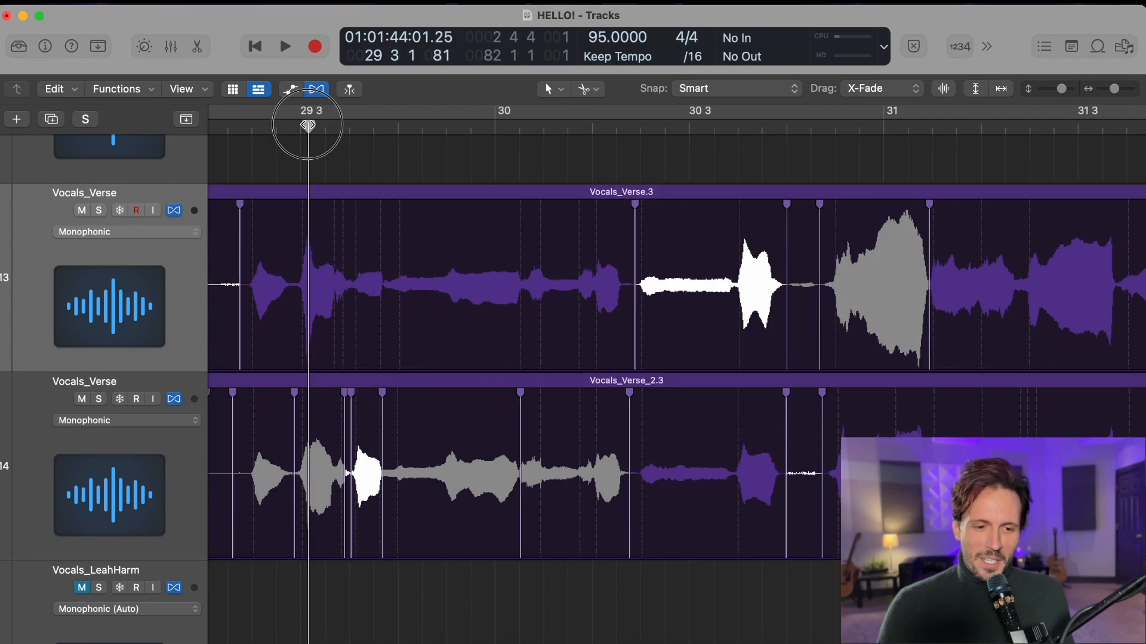
{"action": "scroll", "coordinate": [430, 196], "scroll_direction": "right", "scroll_amount": 1}
{"action": "scroll", "coordinate": [420, 194], "scroll_direction": "right", "scroll_amount": 1}
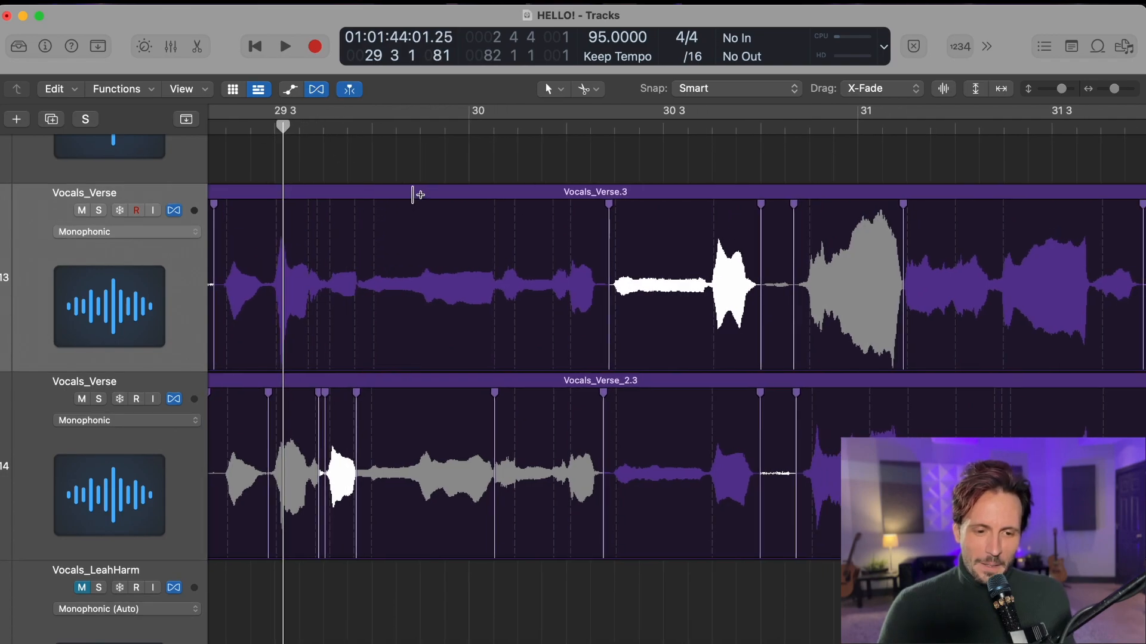
Solo both Vocals_Verse takes, play from 29 3 1 into bar 32, and clear all solos before stopping playback
{"action": "left_click", "coordinate": [99, 212]}
{"action": "key", "text": "space"}
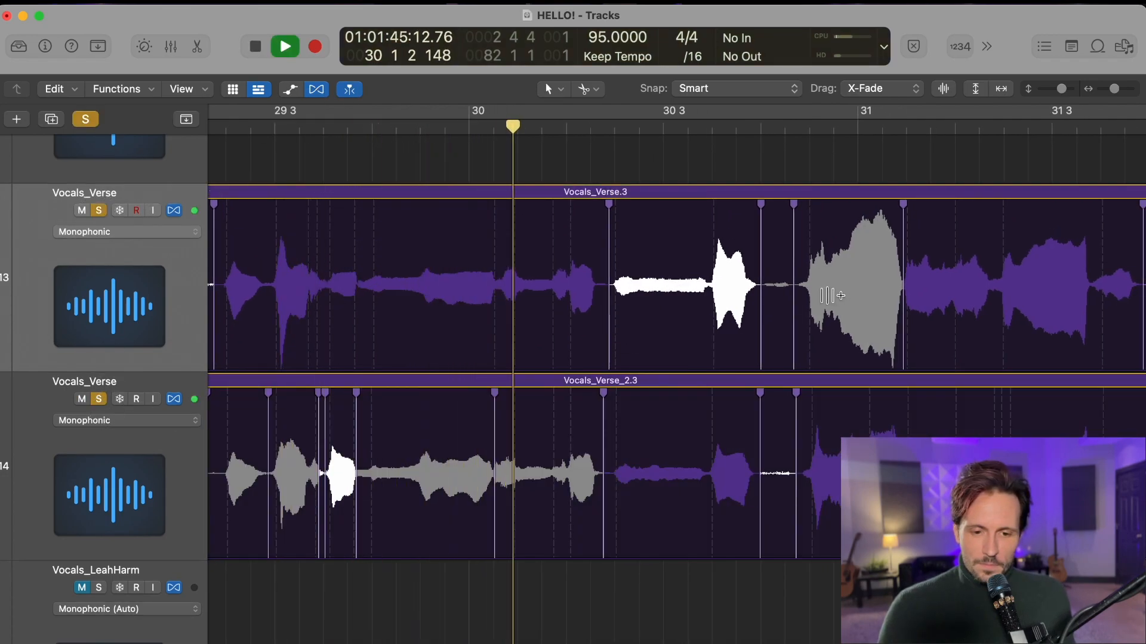
{"action": "scroll", "coordinate": [833, 296], "scroll_direction": "right", "scroll_amount": 6}
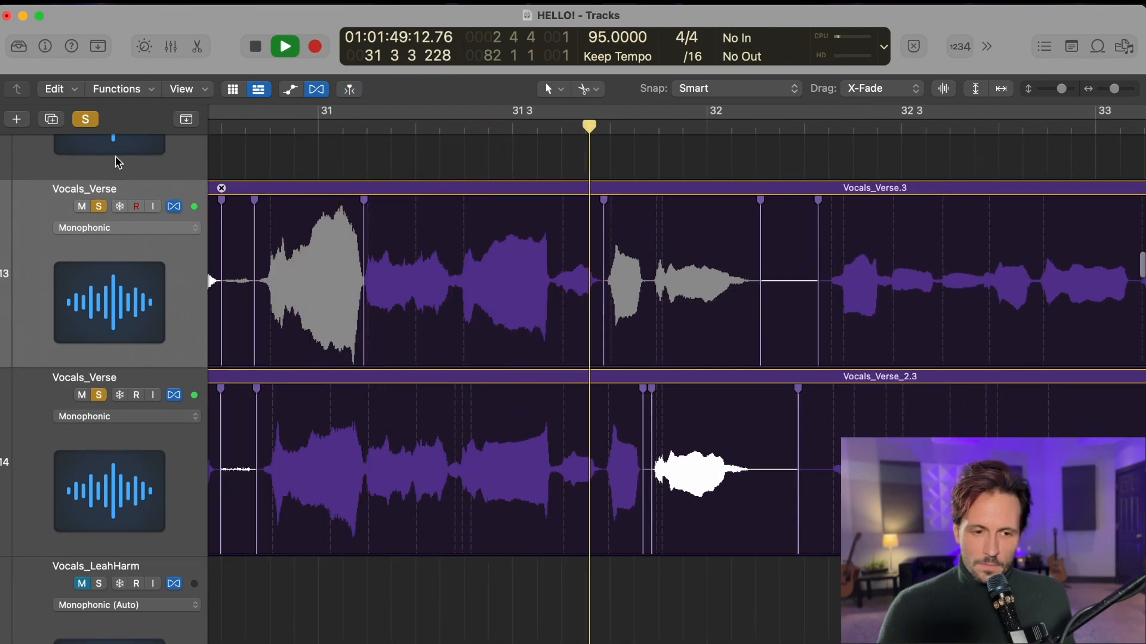
{"action": "left_click", "coordinate": [85, 119]}
{"action": "key", "text": "space"}
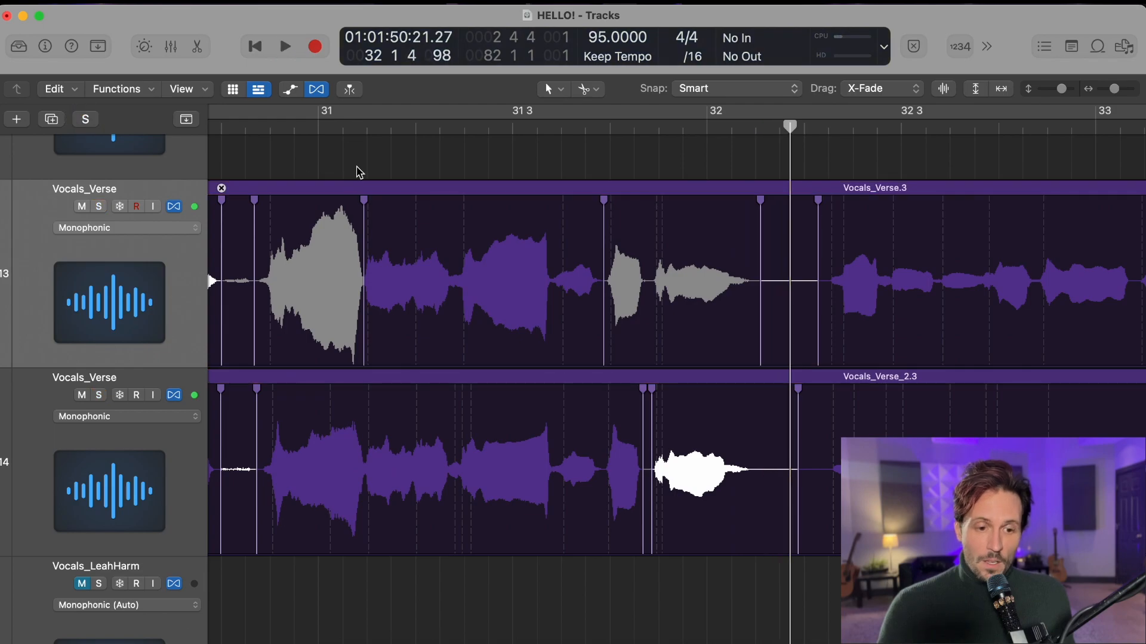
Return to the start of the phrase near bar 28 and select both Vocals_Verse regions together
{"action": "scroll", "coordinate": [358, 176], "scroll_direction": "left", "scroll_amount": 6}
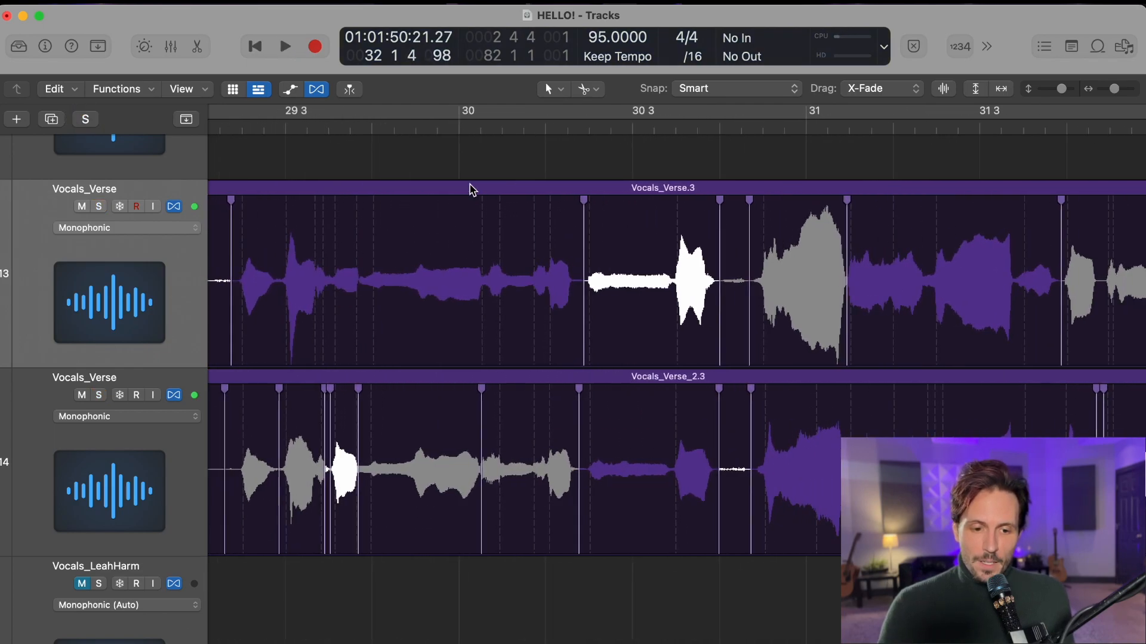
{"action": "scroll", "coordinate": [472, 189], "scroll_direction": "left", "scroll_amount": 2}
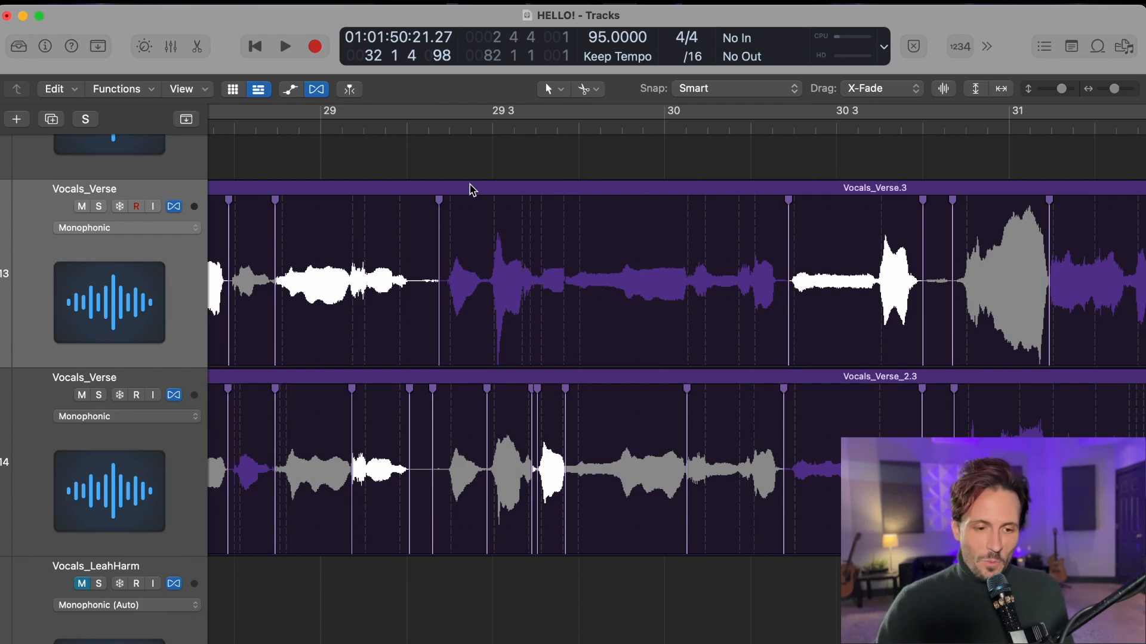
{"action": "scroll", "coordinate": [495, 190], "scroll_direction": "left", "scroll_amount": 5}
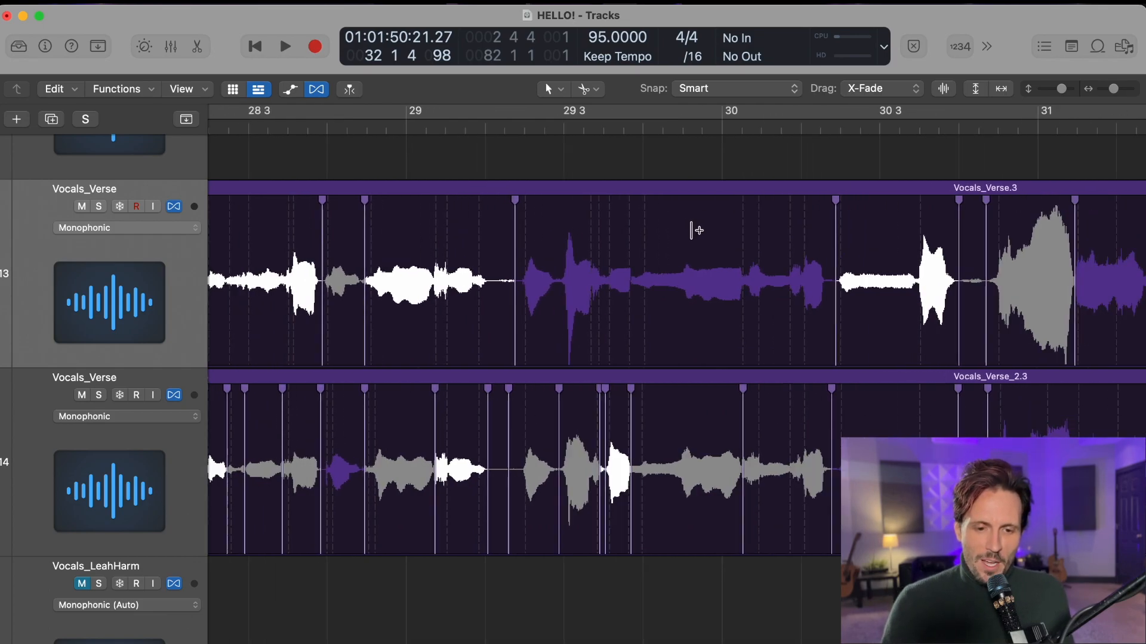
{"action": "left_click_drag", "start_coordinate": [474, 169], "coordinate": [577, 384]}
{"action": "scroll", "coordinate": [454, 322], "scroll_direction": "right", "scroll_amount": 2}
{"action": "left_click_drag", "start_coordinate": [285, 237], "coordinate": [408, 444]}
{"action": "scroll", "coordinate": [389, 314], "scroll_direction": "right", "scroll_amount": 2}
{"action": "scroll", "coordinate": [391, 314], "scroll_direction": "left", "scroll_amount": 2}
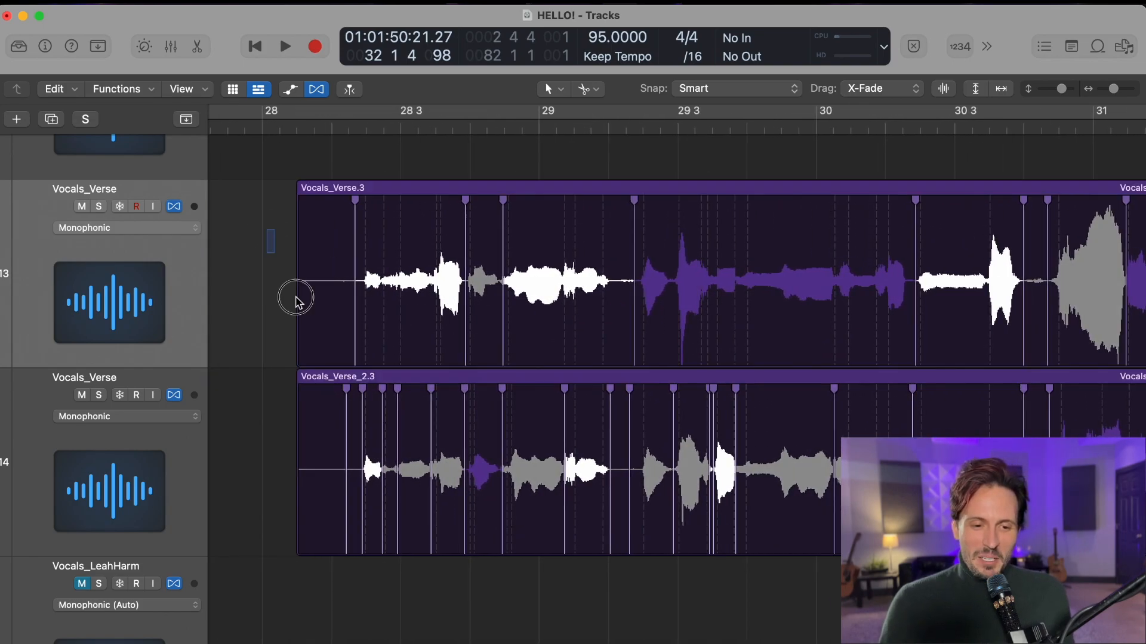